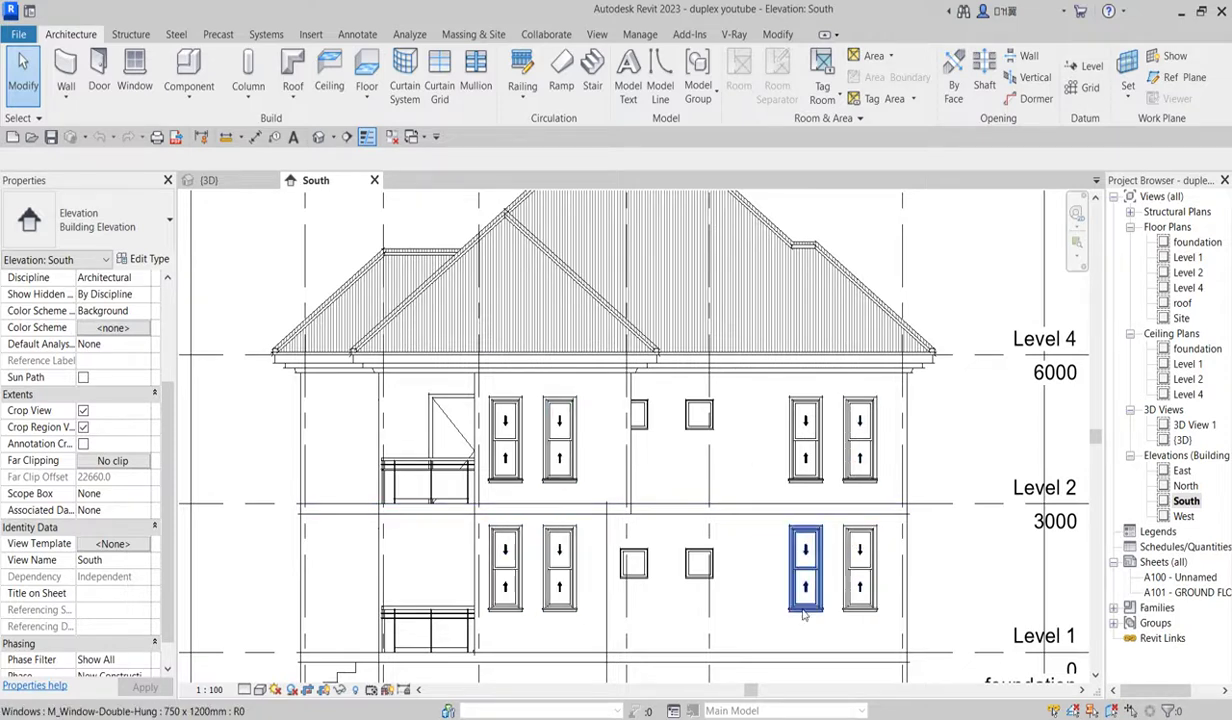
- Zoom in and out around the duplex's South elevation
{"action": "scroll", "coordinate": [746, 572], "scroll_direction": "down", "scroll_amount": 1}
{"action": "scroll", "coordinate": [575, 572], "scroll_direction": "up", "scroll_amount": 1}
{"action": "scroll", "coordinate": [575, 572], "scroll_direction": "up", "scroll_amount": 1}
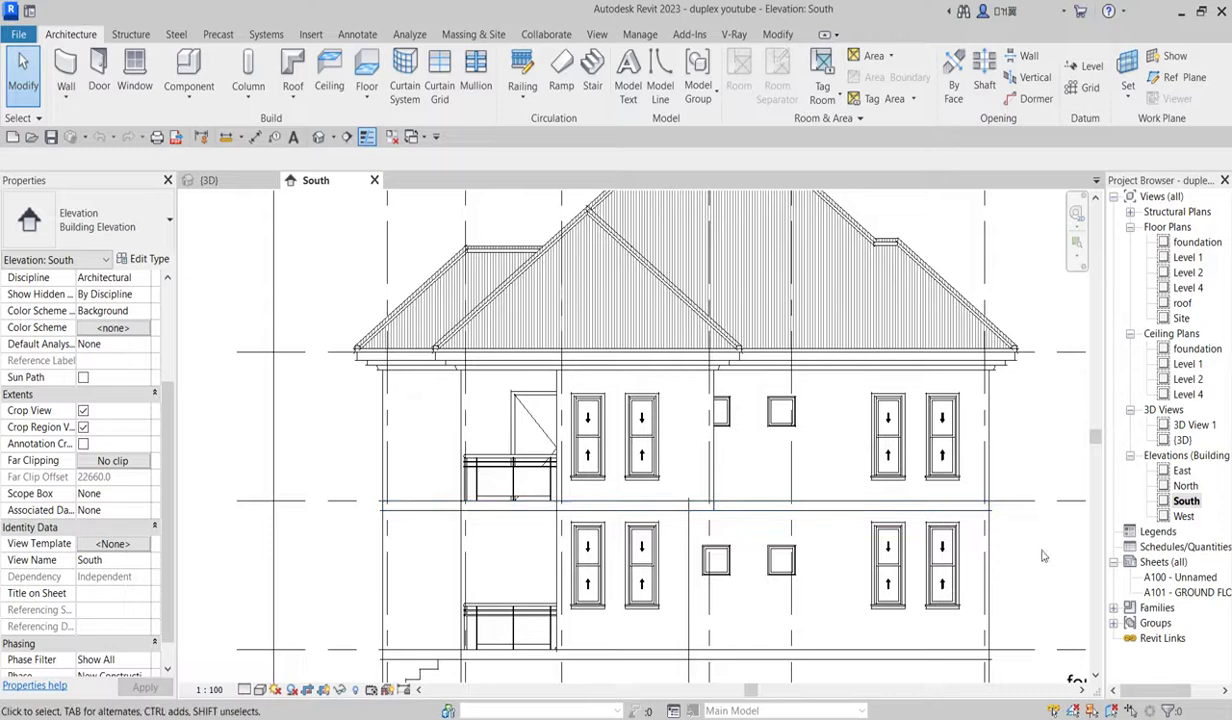
{"action": "double_click", "coordinate": [1182, 440]}
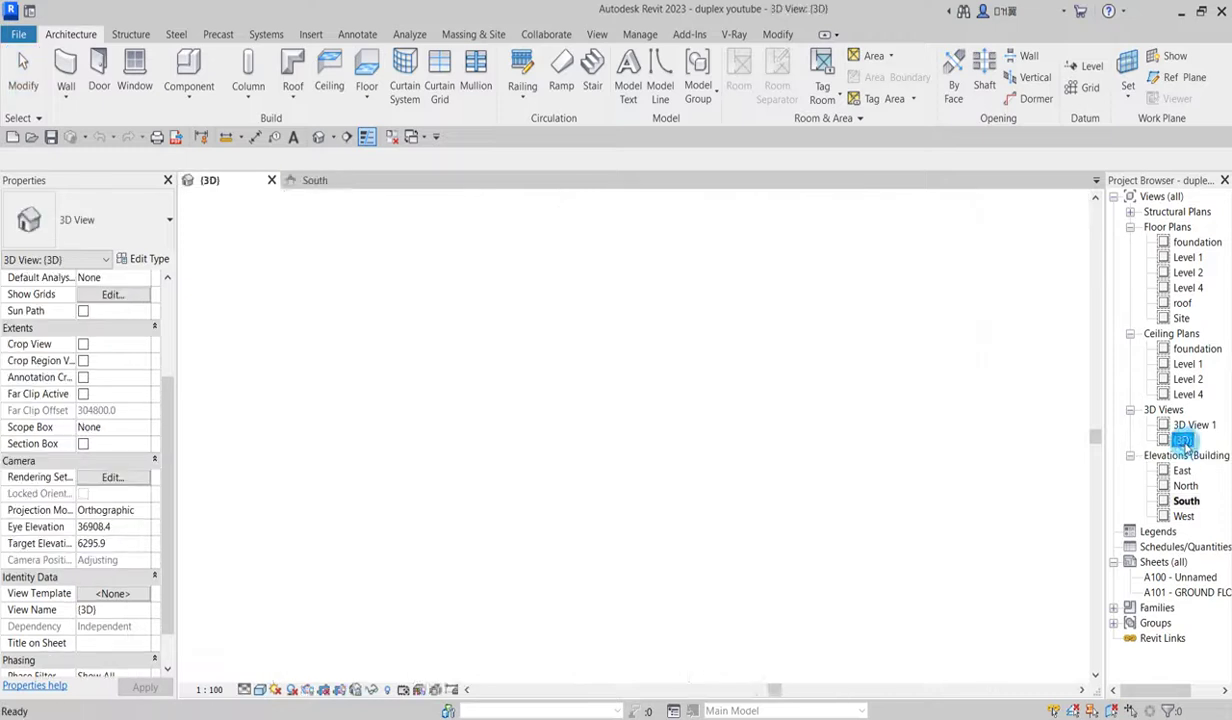
{"action": "scroll", "coordinate": [766, 489], "scroll_direction": "up", "scroll_amount": 4}
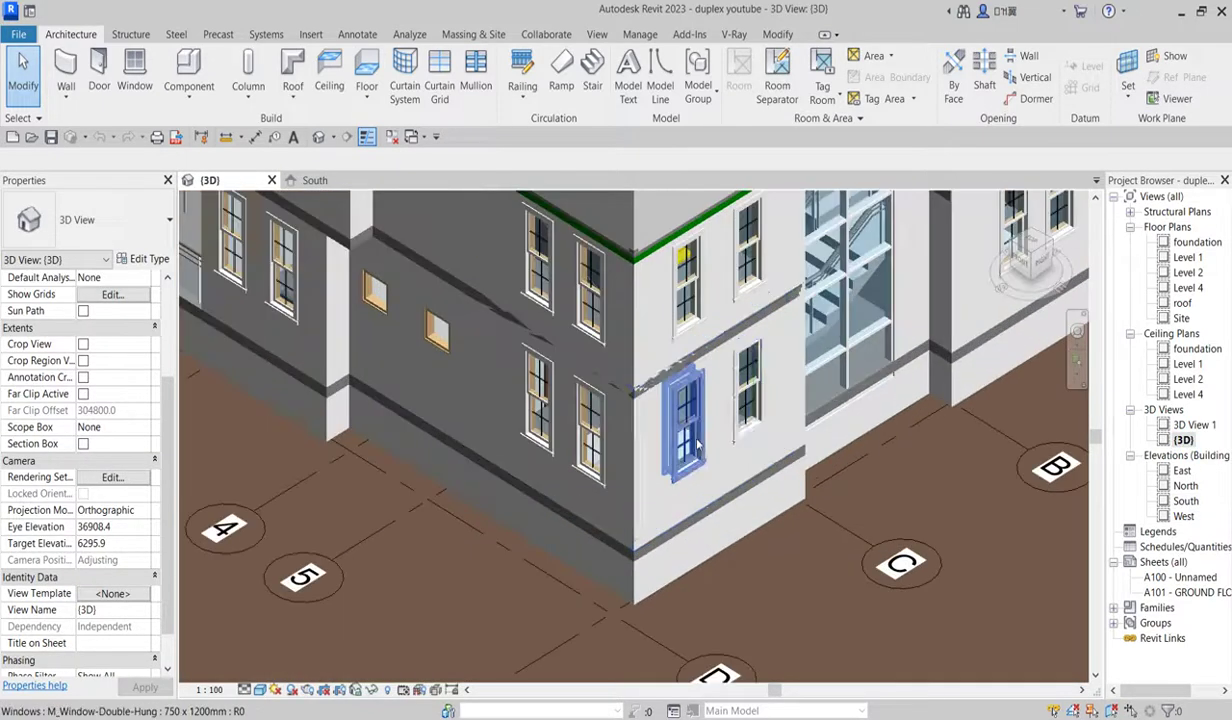
{"action": "left_click", "coordinate": [690, 425]}
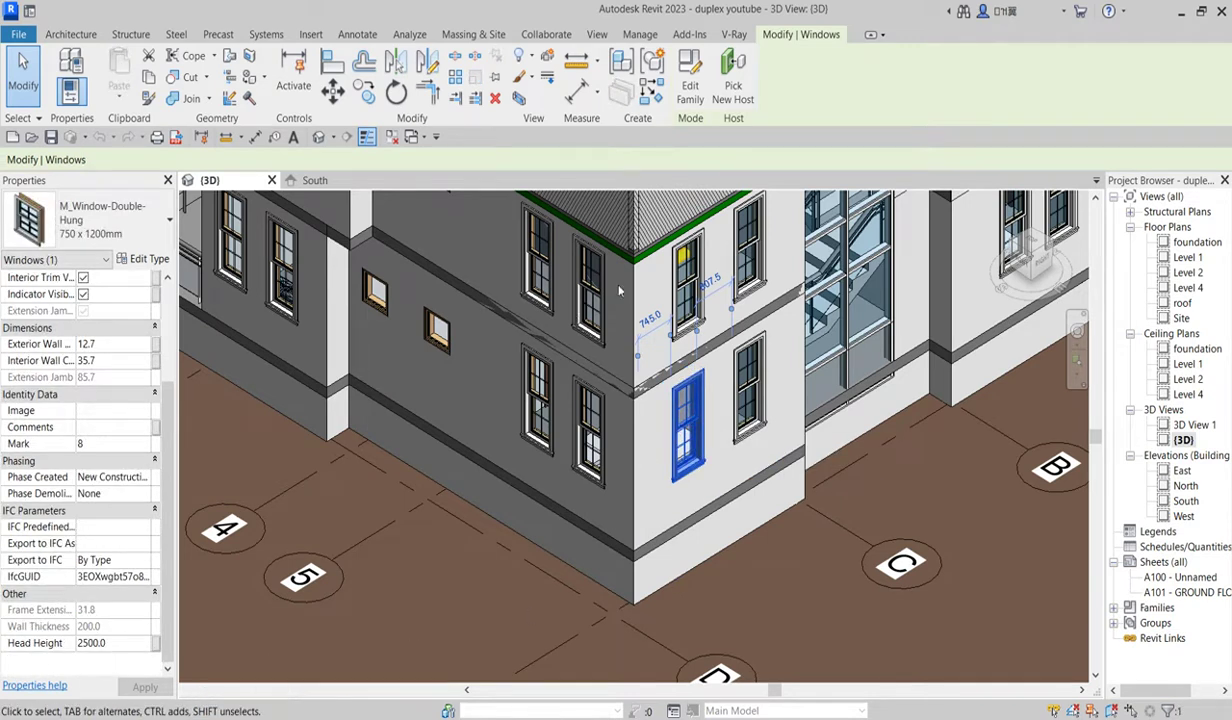
{"action": "left_click", "coordinate": [412, 577]}
{"action": "left_click", "coordinate": [605, 318]}
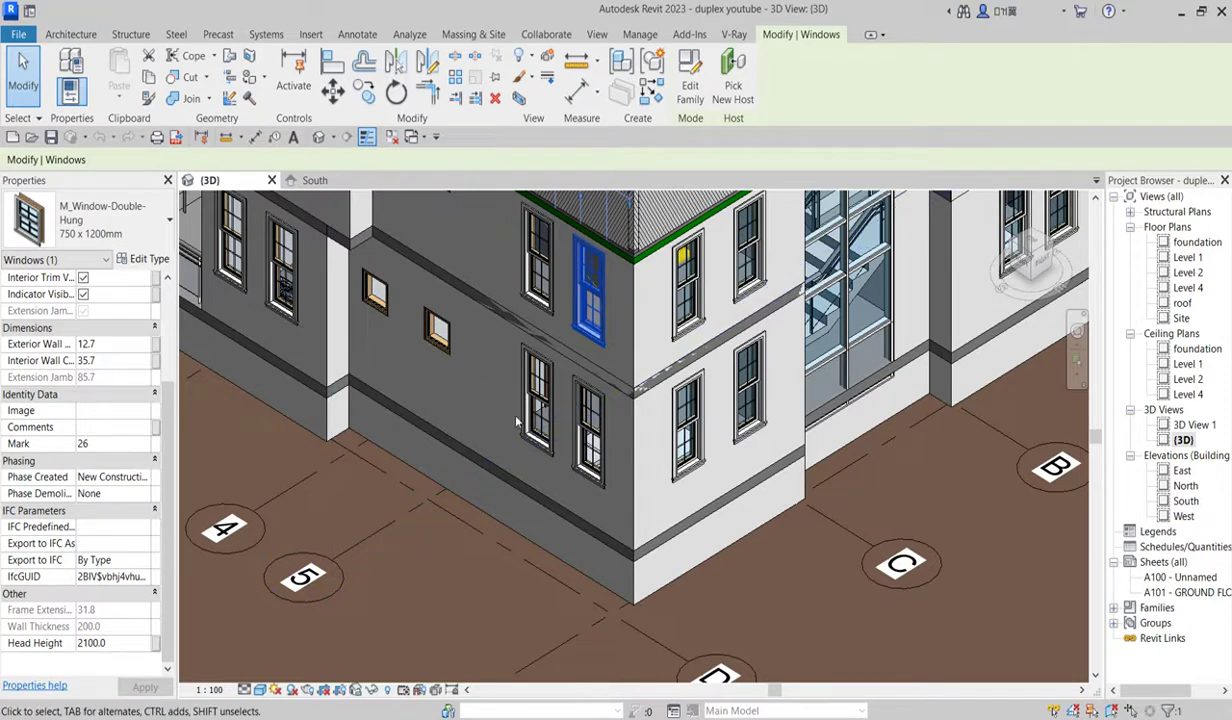
{"action": "left_click", "coordinate": [586, 422]}
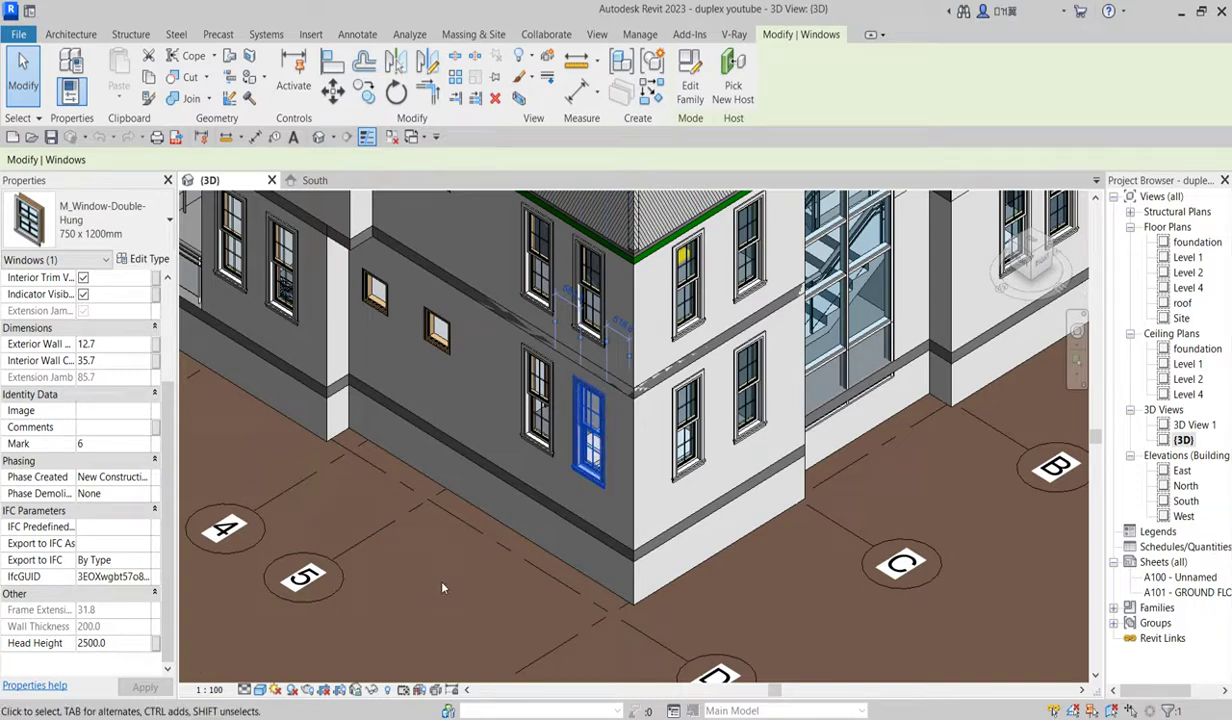
{"action": "scroll", "coordinate": [443, 588], "scroll_direction": "down", "scroll_amount": 3}
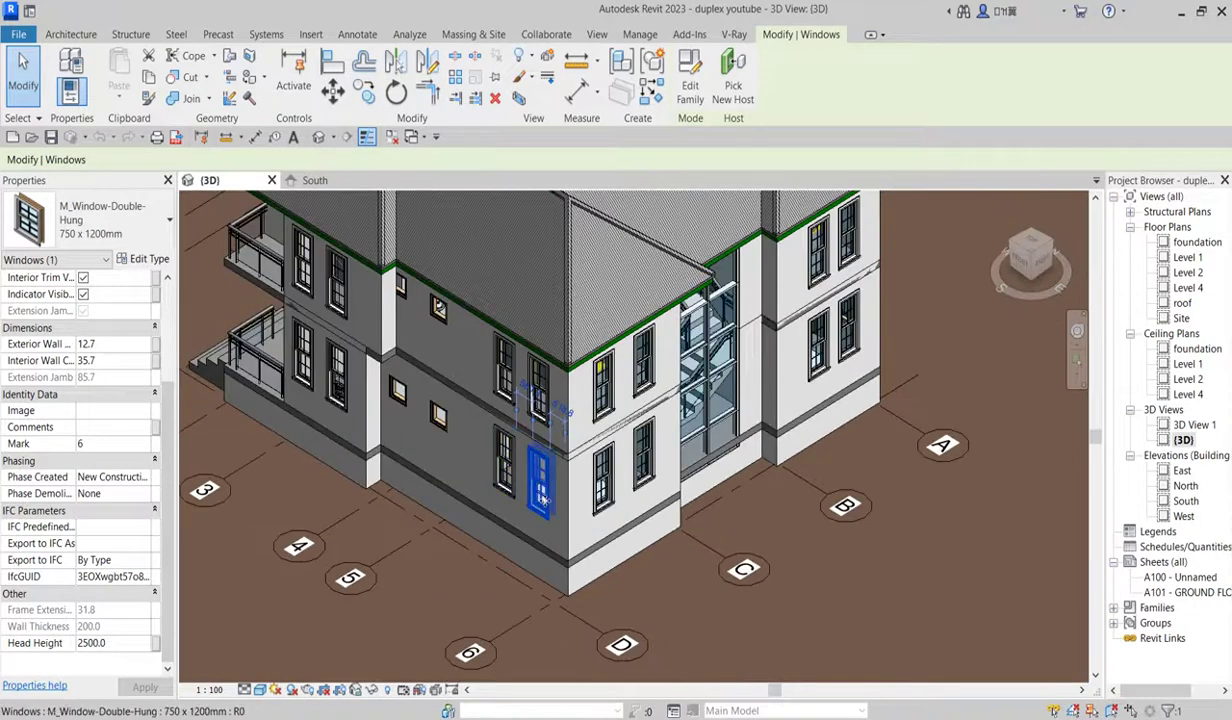
- Select every window visible in the view, set its Head Height to 2100, then clear the selection
{"action": "right_click", "coordinate": [540, 492]}
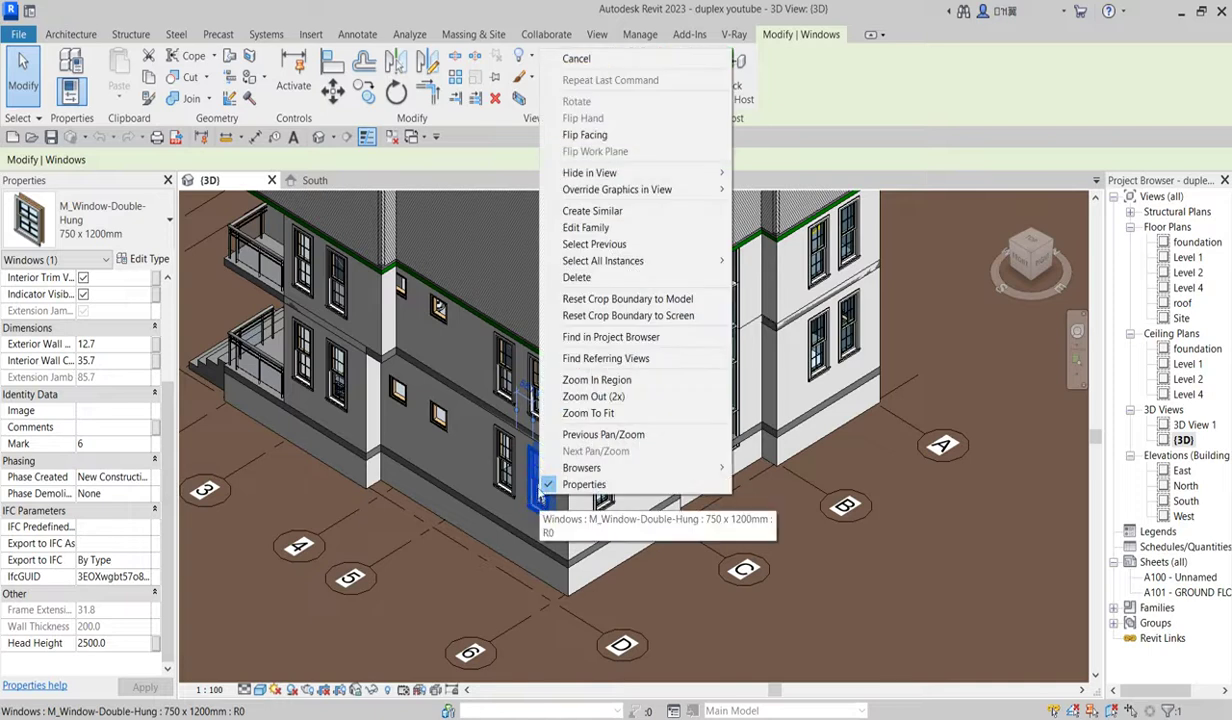
{"action": "mouse_move", "coordinate": [690, 261]}
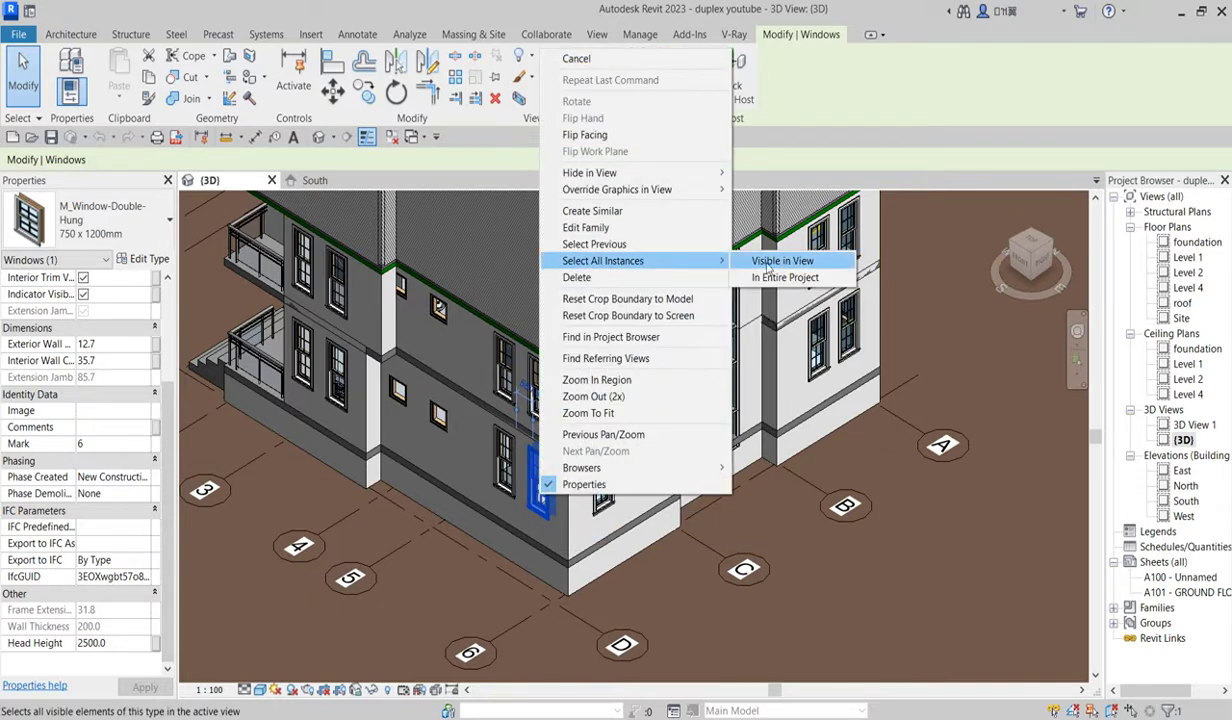
{"action": "left_click", "coordinate": [782, 261]}
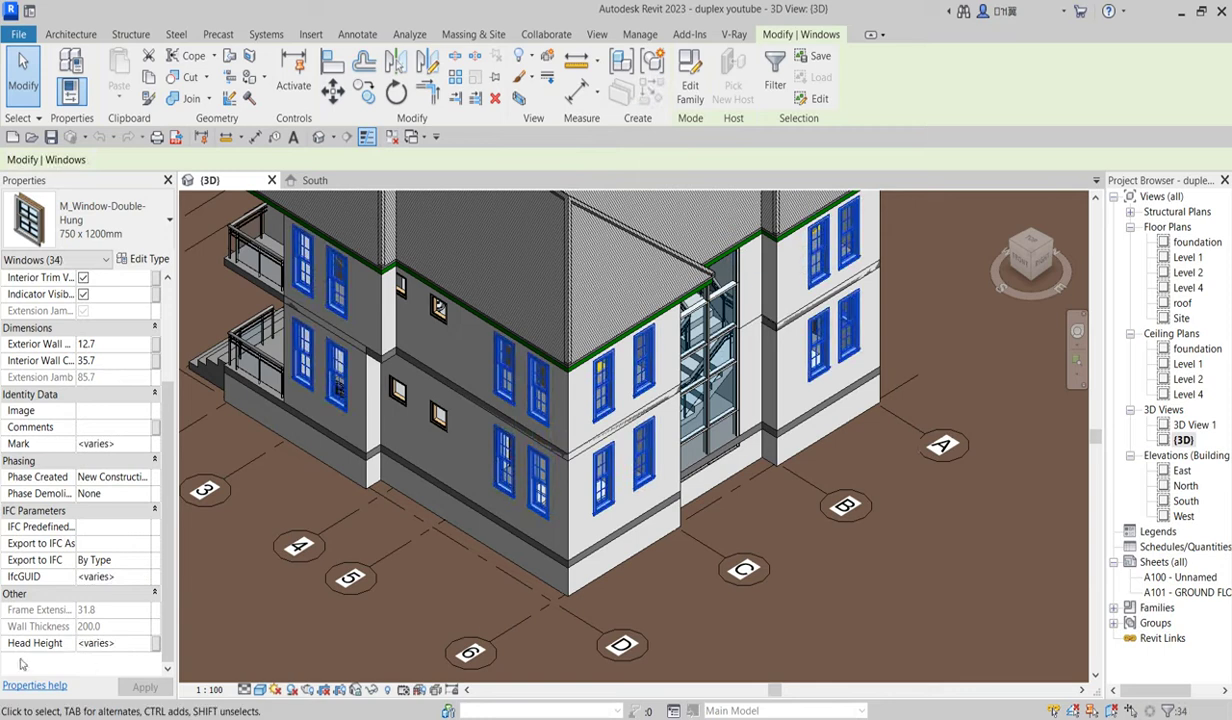
{"action": "left_click", "coordinate": [130, 645]}
{"action": "type", "text": "21"}
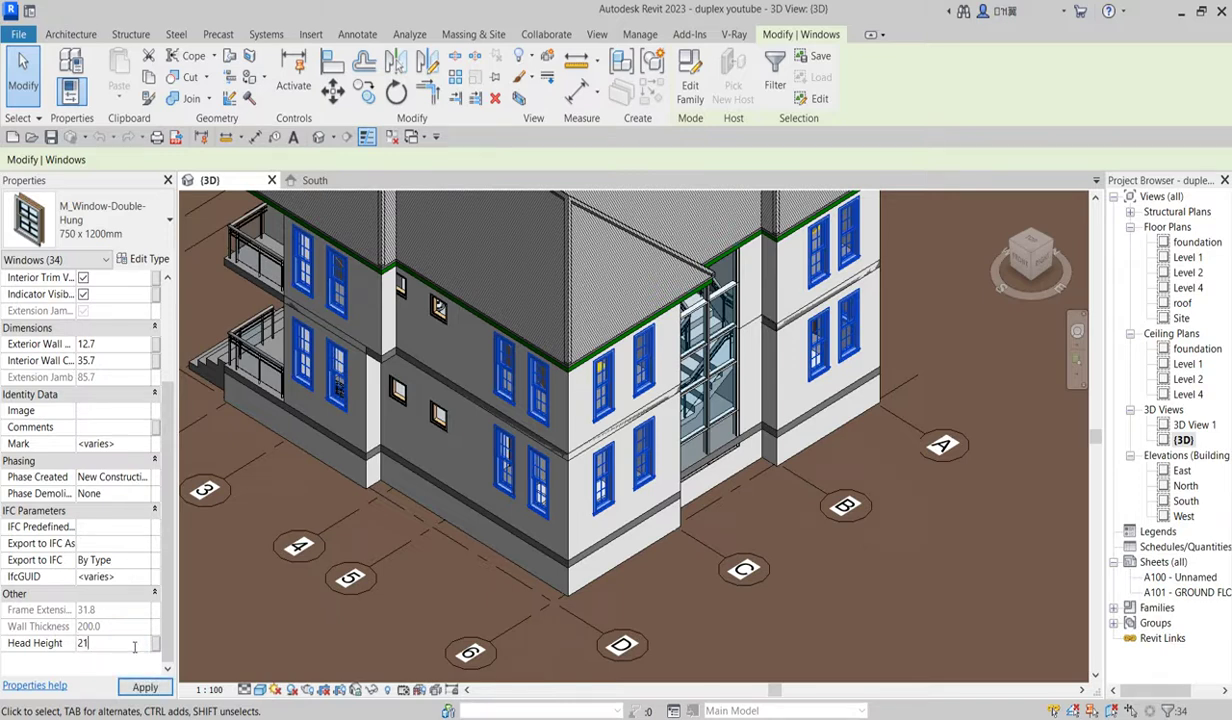
{"action": "left_click", "coordinate": [145, 688]}
{"action": "left_click", "coordinate": [141, 688]}
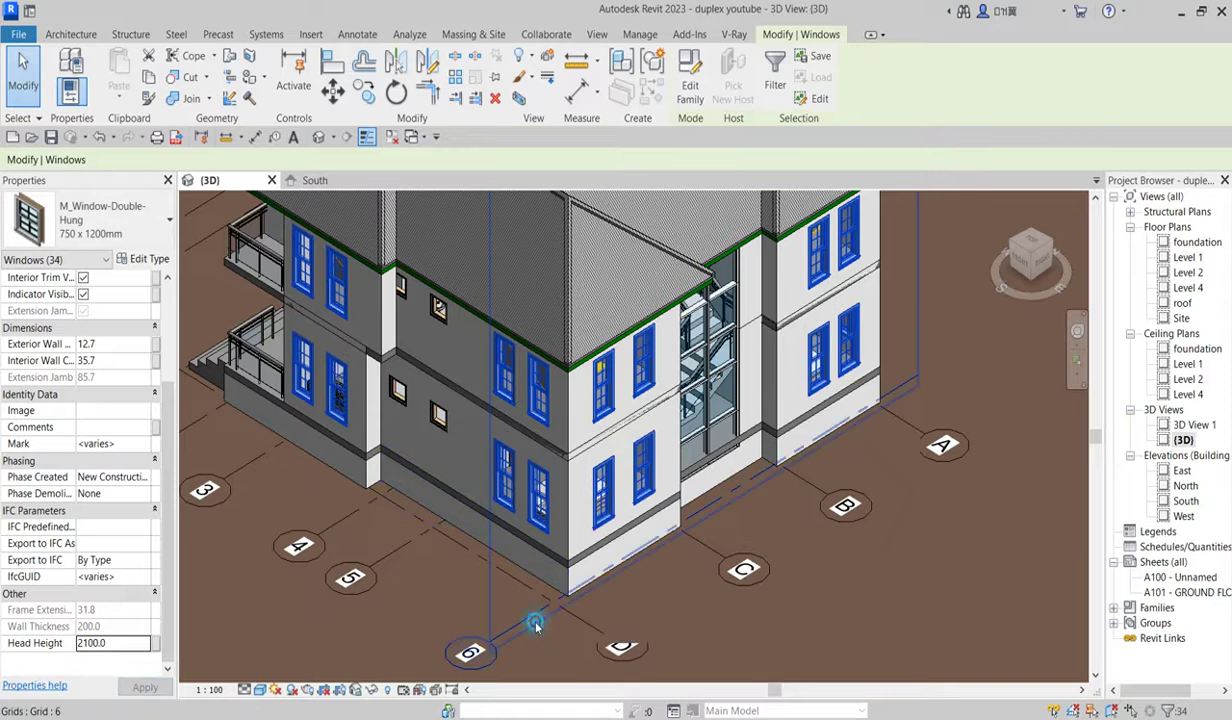
{"action": "left_click", "coordinate": [478, 574]}
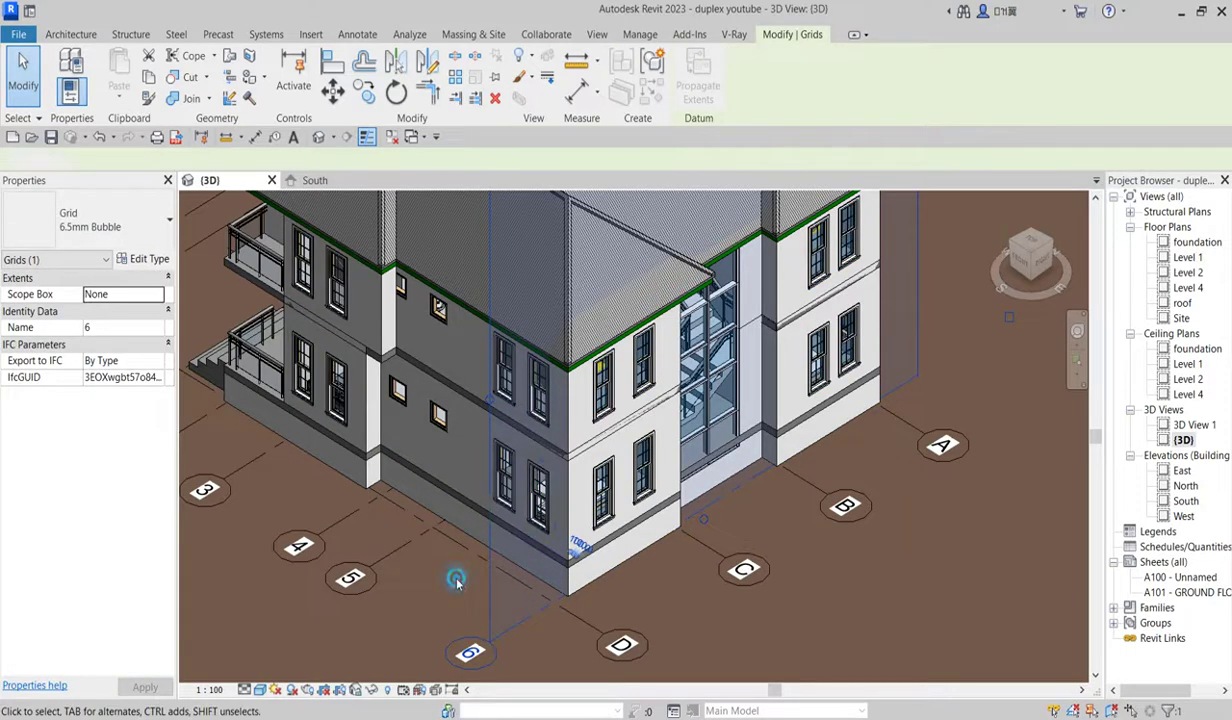
{"action": "left_click", "coordinate": [455, 580]}
{"action": "scroll", "coordinate": [510, 405], "scroll_direction": "up", "scroll_amount": 2}
{"action": "scroll", "coordinate": [520, 505], "scroll_direction": "down", "scroll_amount": 4}
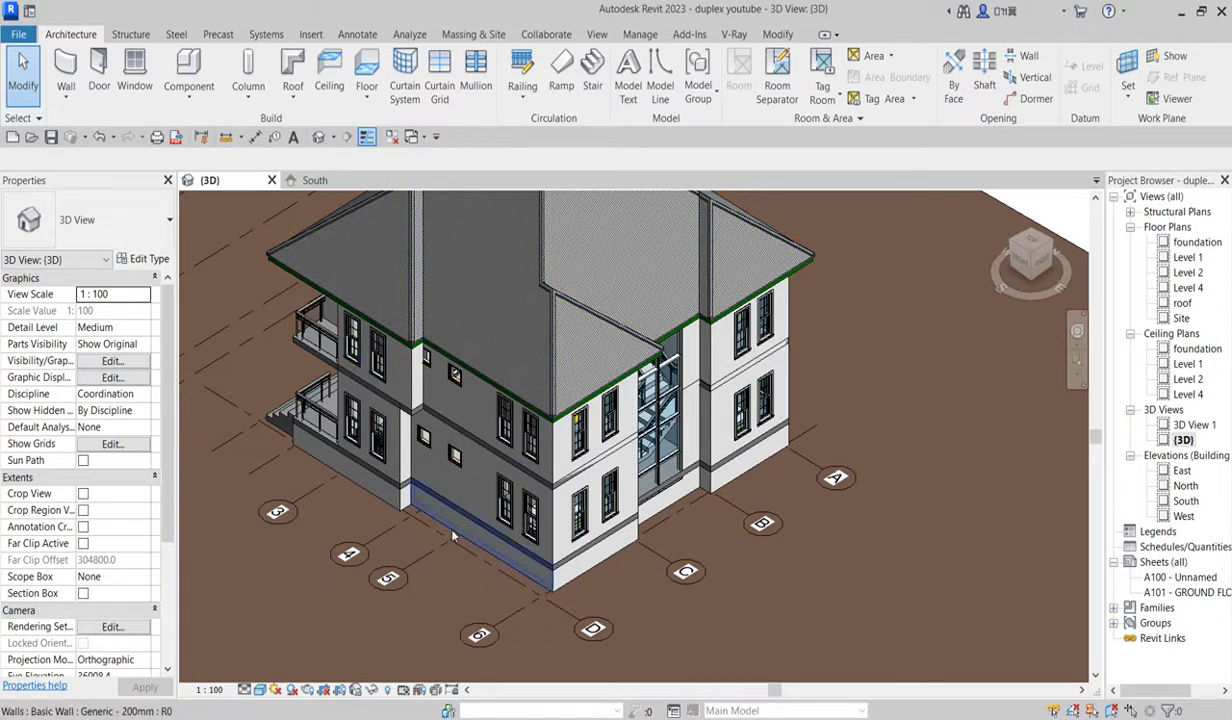
- Go from the South elevation to the Level 2 plan, zoomed on the Master Bedroom and Bedroom
{"action": "double_click", "coordinate": [1186, 502]}
{"action": "scroll", "coordinate": [677, 595], "scroll_direction": "up", "scroll_amount": 2}
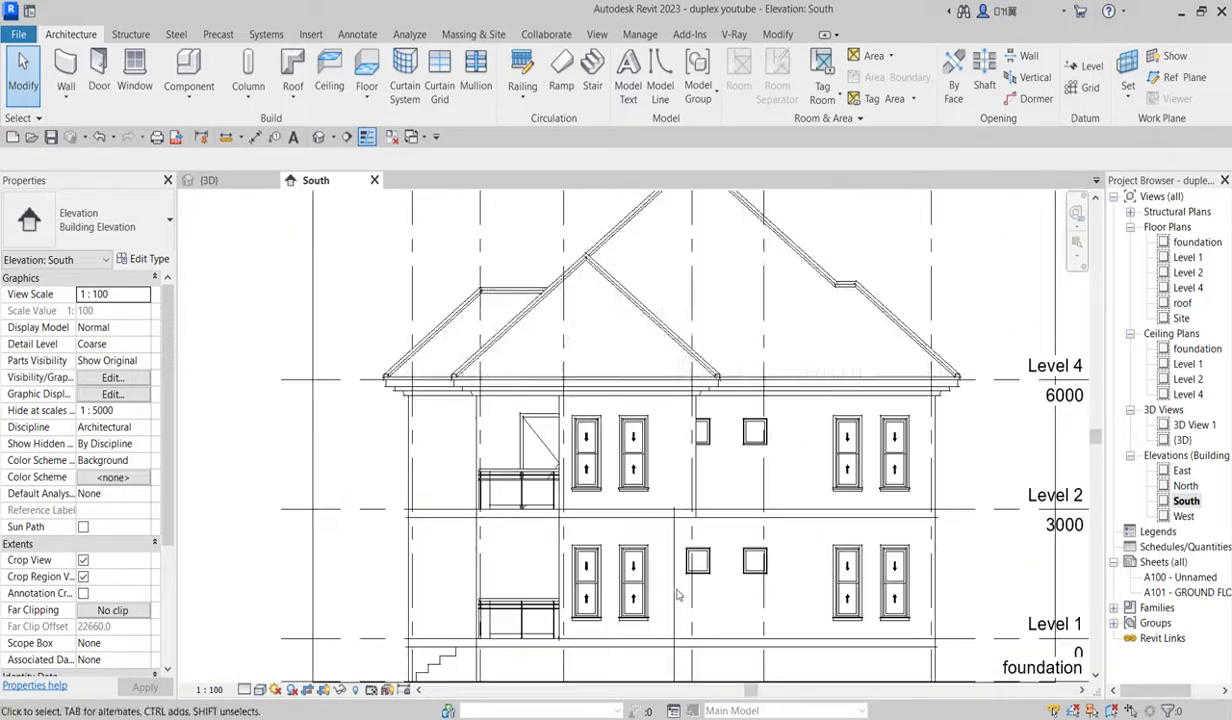
{"action": "scroll", "coordinate": [580, 445], "scroll_direction": "up", "scroll_amount": 1}
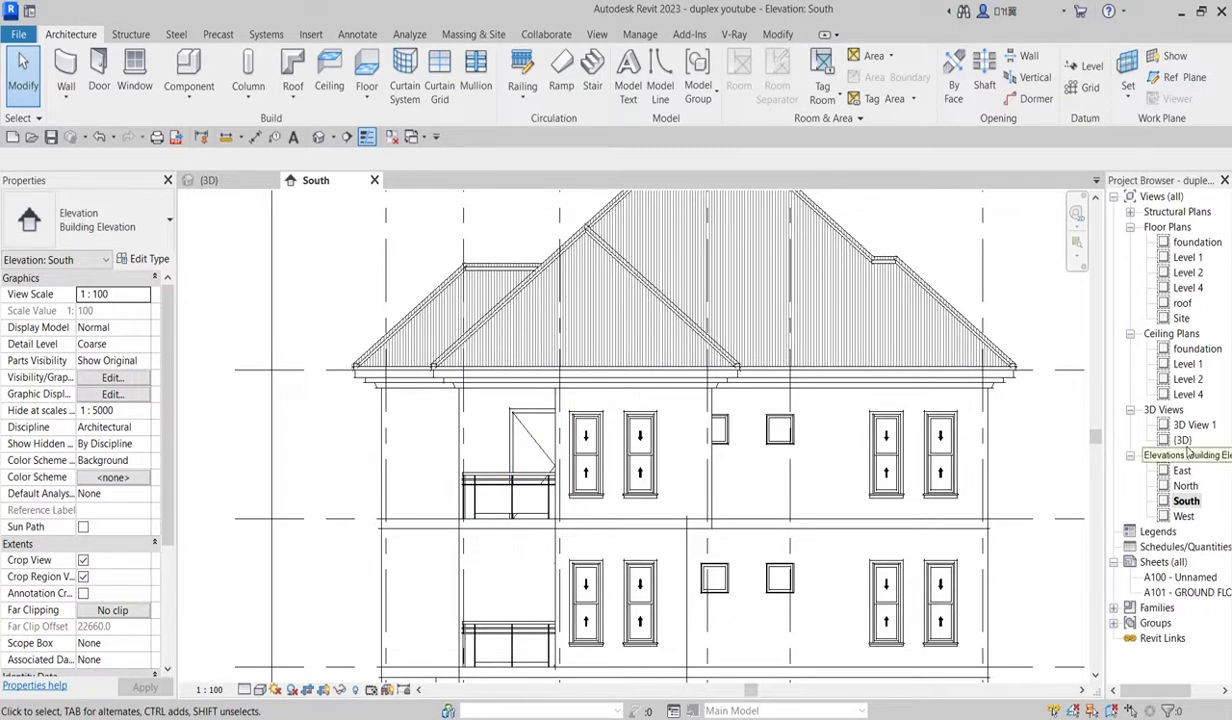
{"action": "double_click", "coordinate": [1187, 274]}
{"action": "scroll", "coordinate": [489, 423], "scroll_direction": "up", "scroll_amount": 5}
{"action": "scroll", "coordinate": [489, 423], "scroll_direction": "down", "scroll_amount": 3}
{"action": "scroll", "coordinate": [489, 423], "scroll_direction": "up", "scroll_amount": 2}
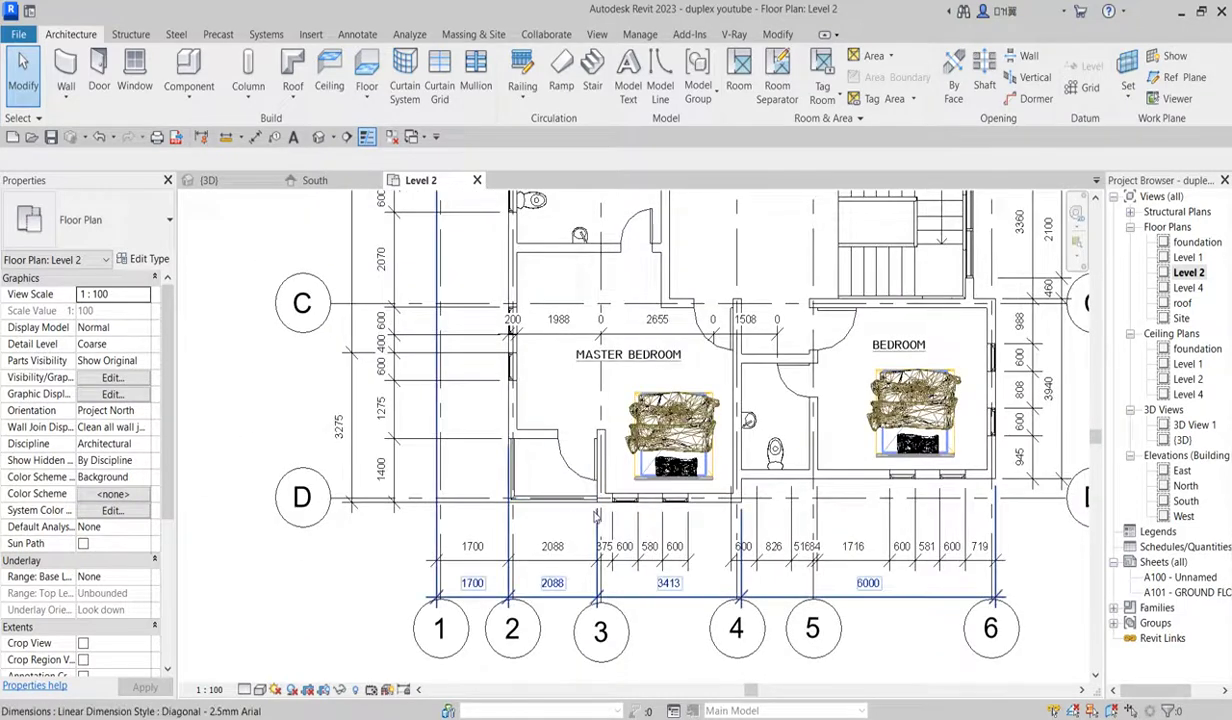
- Start a new wall matching the Master Bedroom wall, with Base Offset 2200 and height 800
{"action": "scroll", "coordinate": [535, 496], "scroll_direction": "up", "scroll_amount": 2}
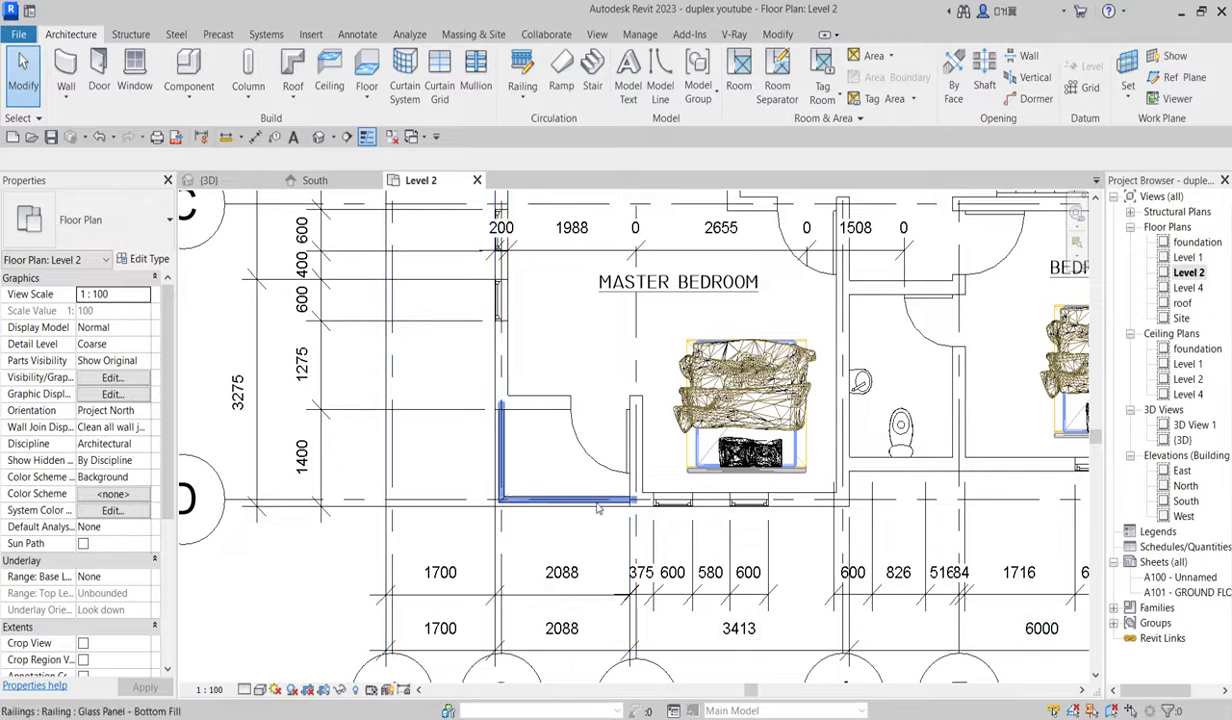
{"action": "left_click", "coordinate": [508, 378]}
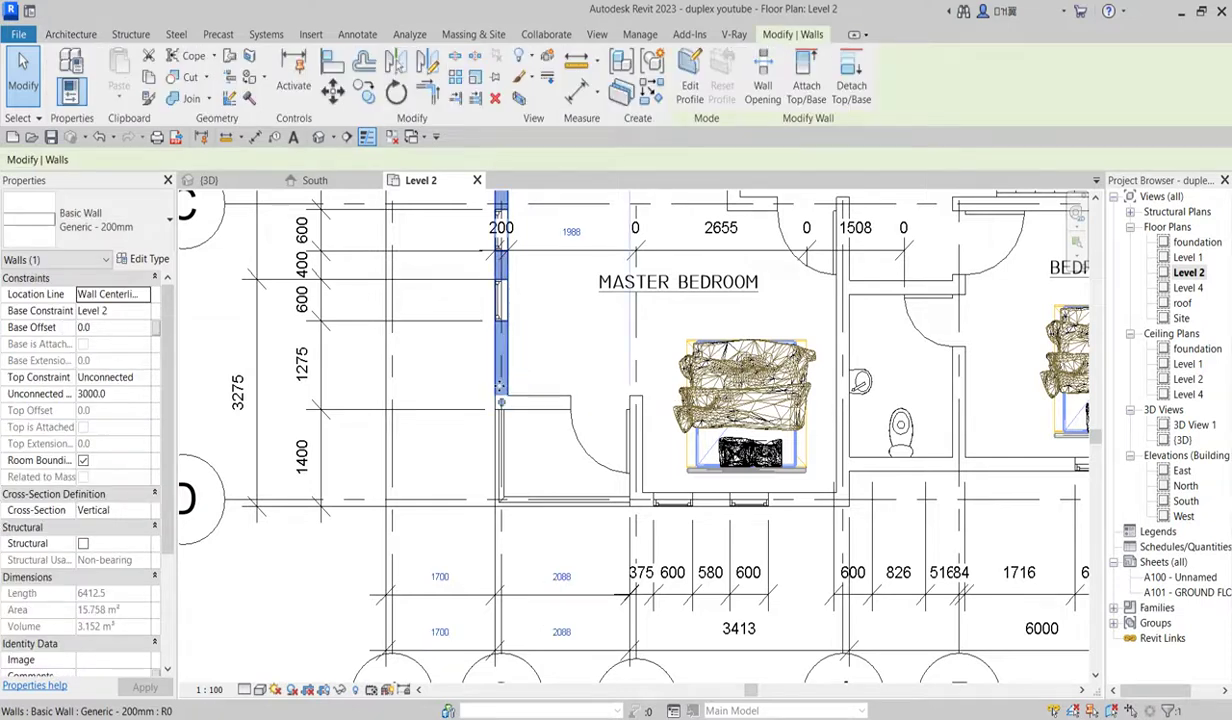
{"action": "scroll", "coordinate": [505, 385], "scroll_direction": "up", "scroll_amount": 2}
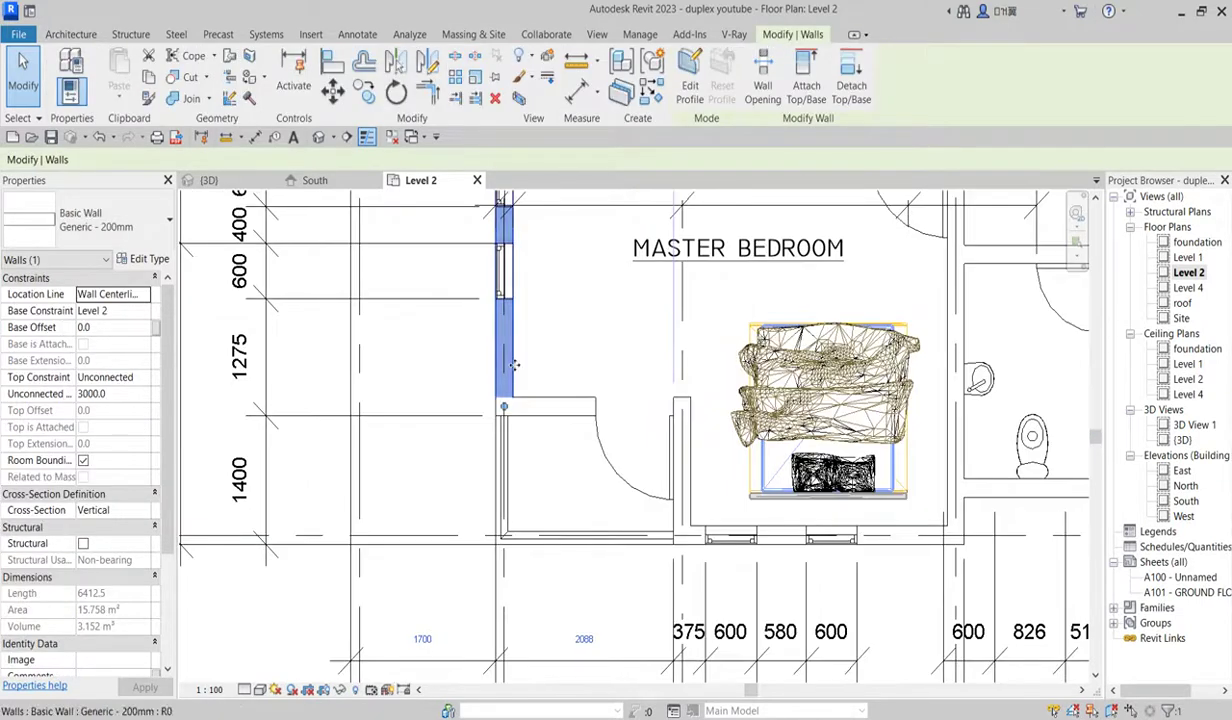
{"action": "left_click", "coordinate": [651, 90]}
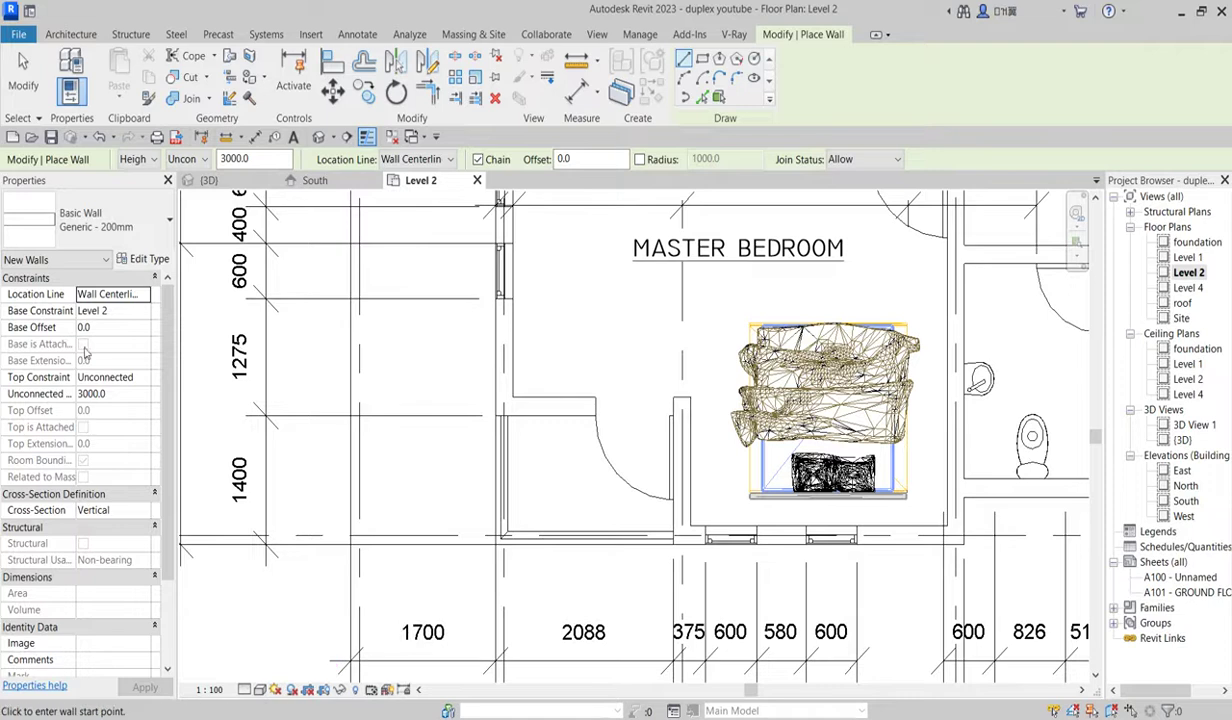
{"action": "left_click", "coordinate": [110, 328]}
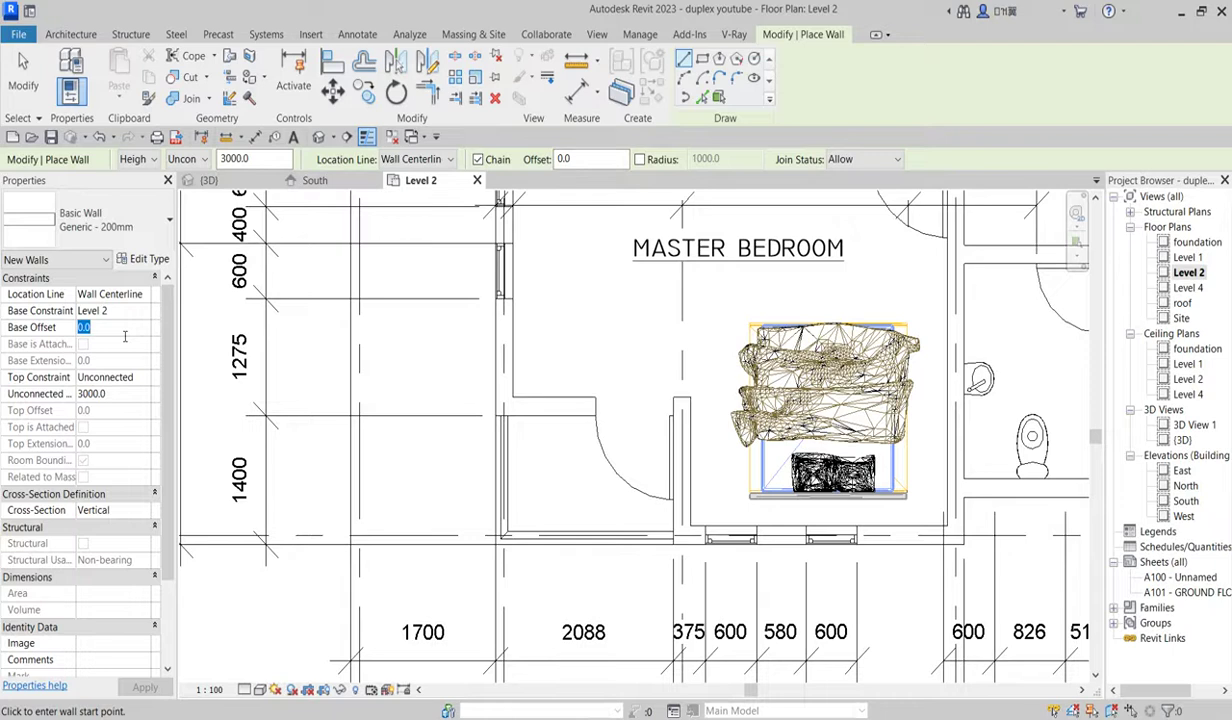
{"action": "type", "text": "22"}
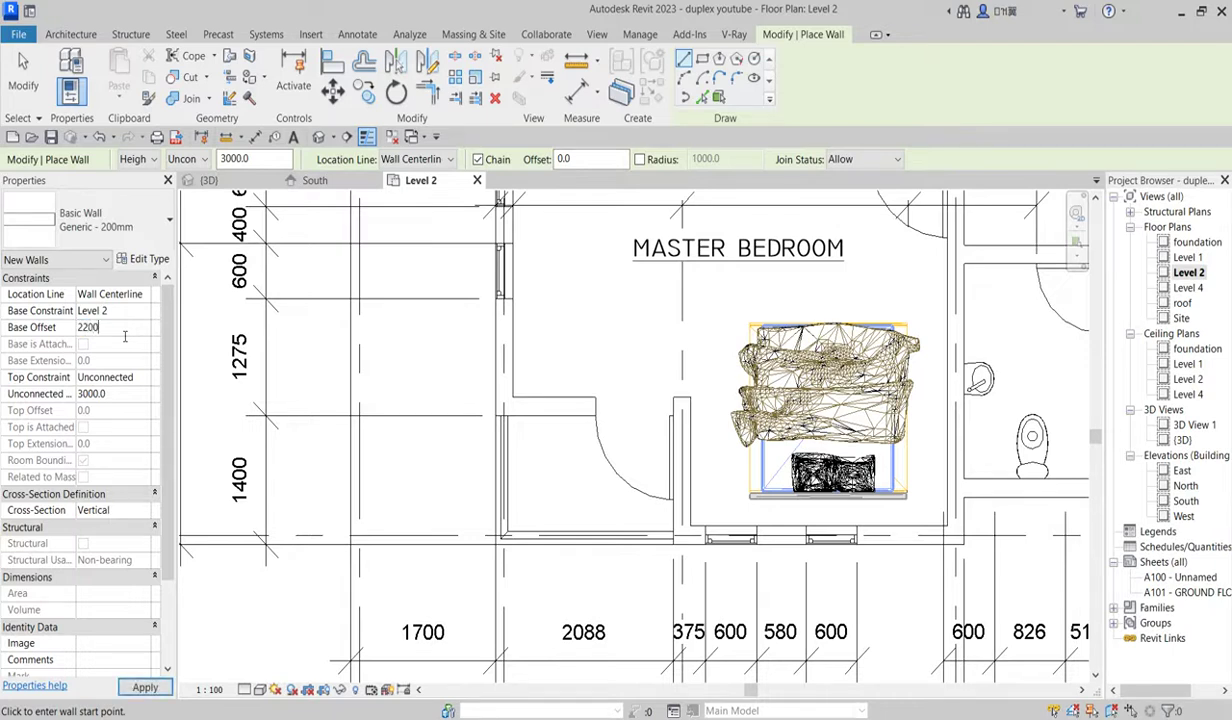
{"action": "left_click", "coordinate": [134, 398]}
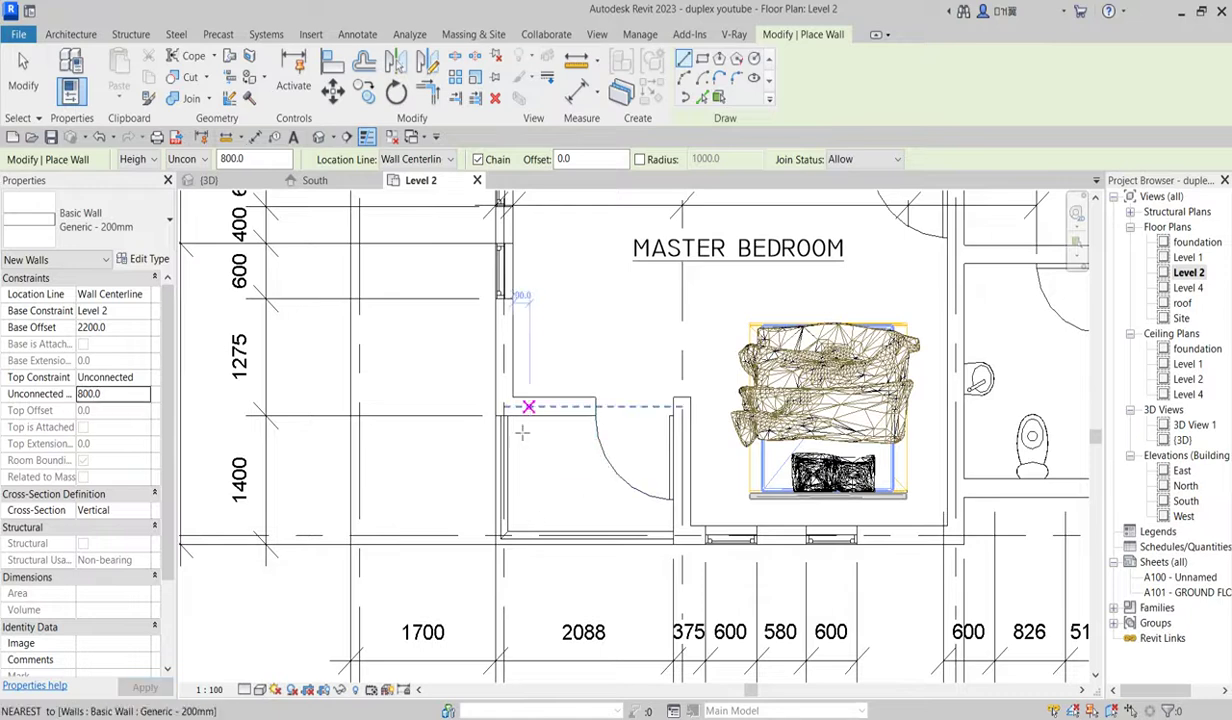
- Draw the raised walls along the balcony edge below the Master Bedroom
{"action": "left_click", "coordinate": [503, 407]}
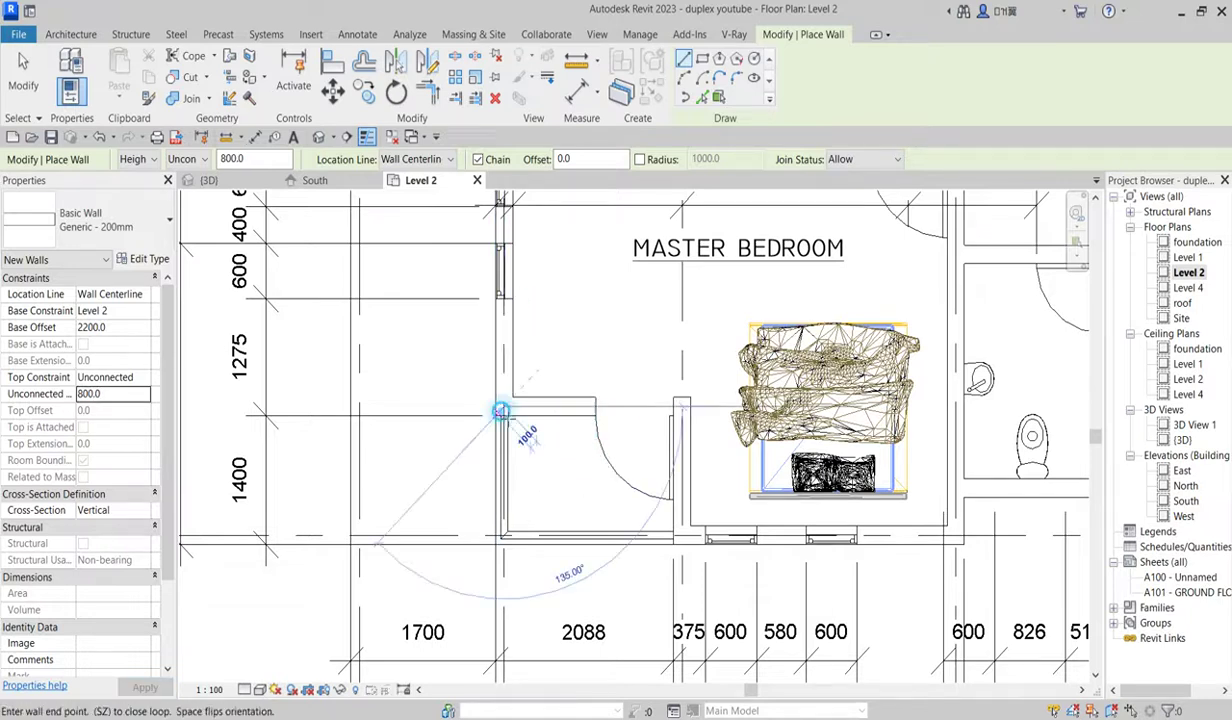
{"action": "left_click", "coordinate": [504, 537]}
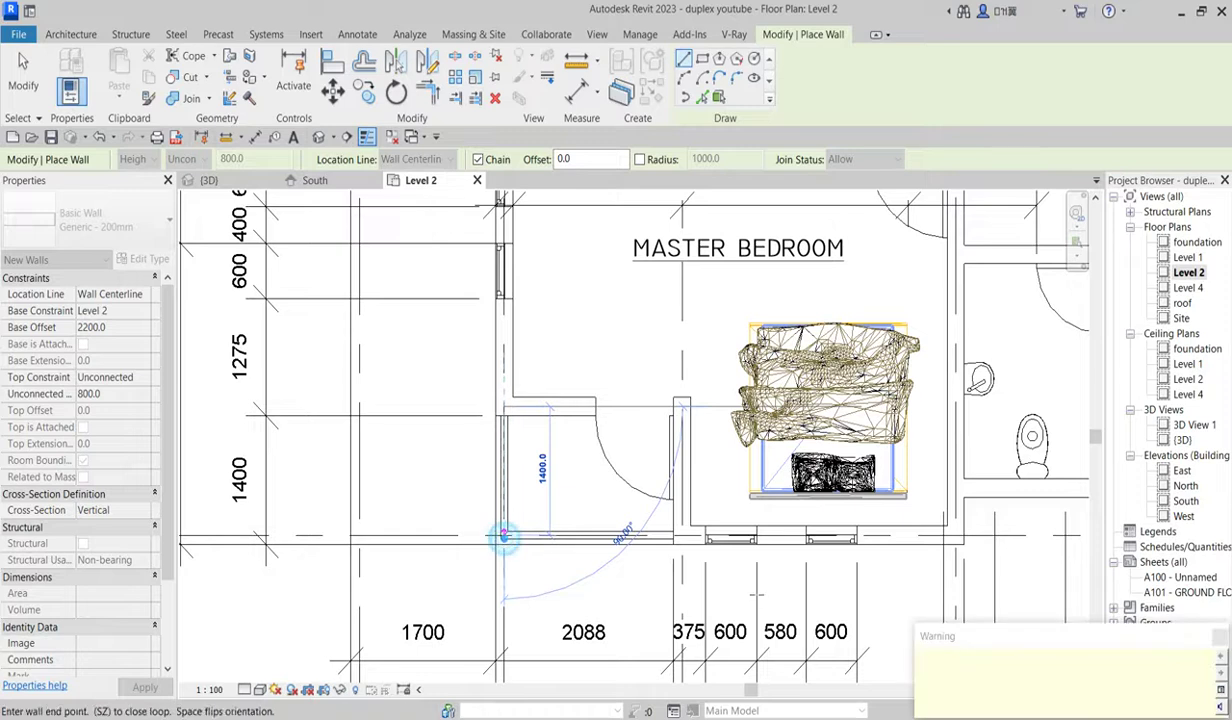
{"action": "left_click", "coordinate": [682, 537]}
{"action": "key", "text": "Escape"}
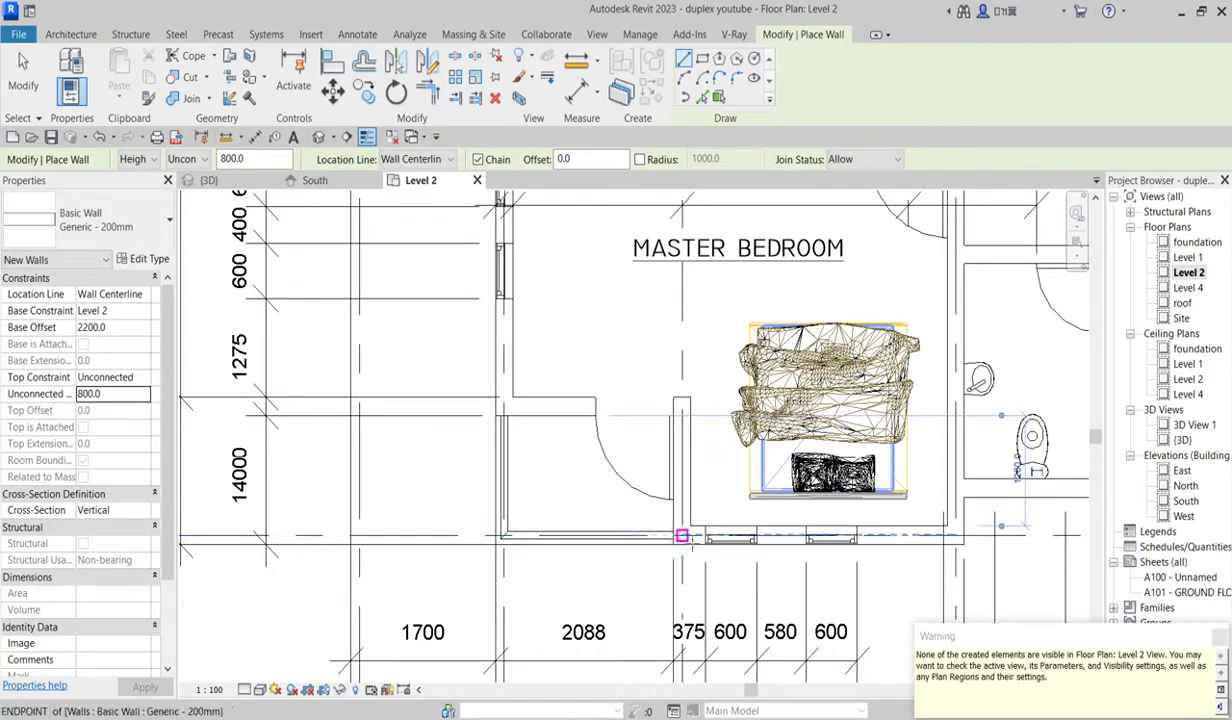
{"action": "left_click", "coordinate": [478, 550]}
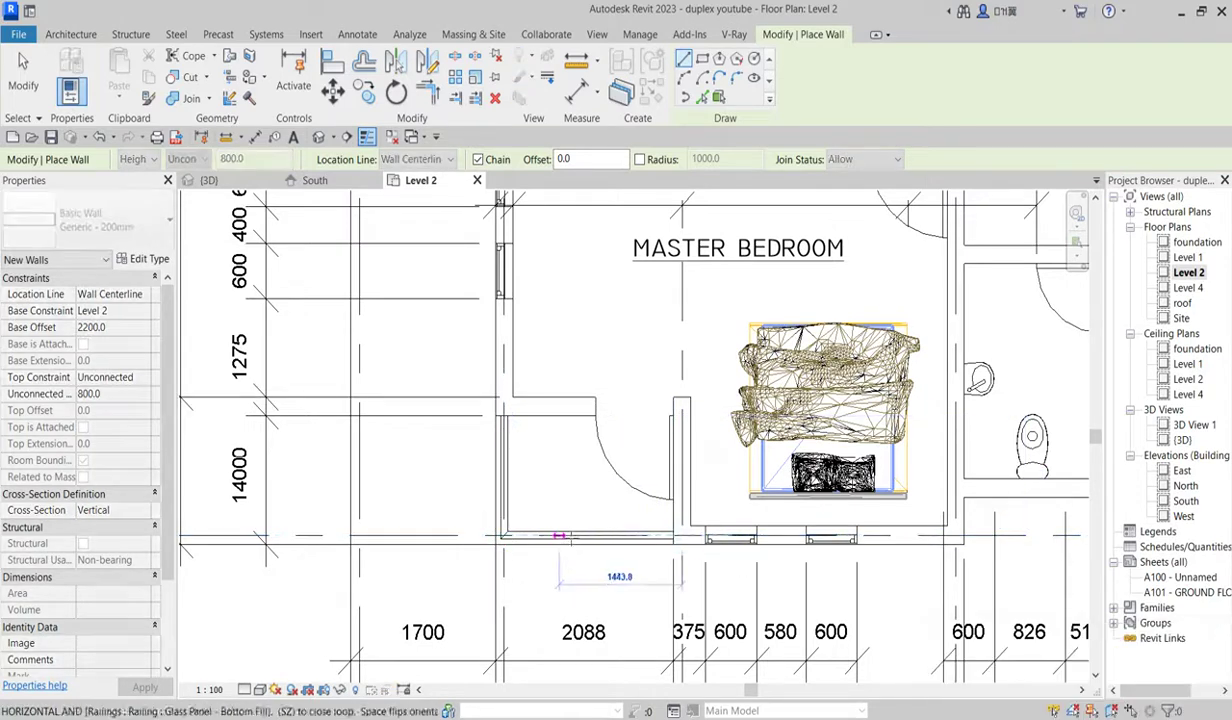
{"action": "left_click", "coordinate": [503, 537]}
{"action": "key", "text": "Escape"}
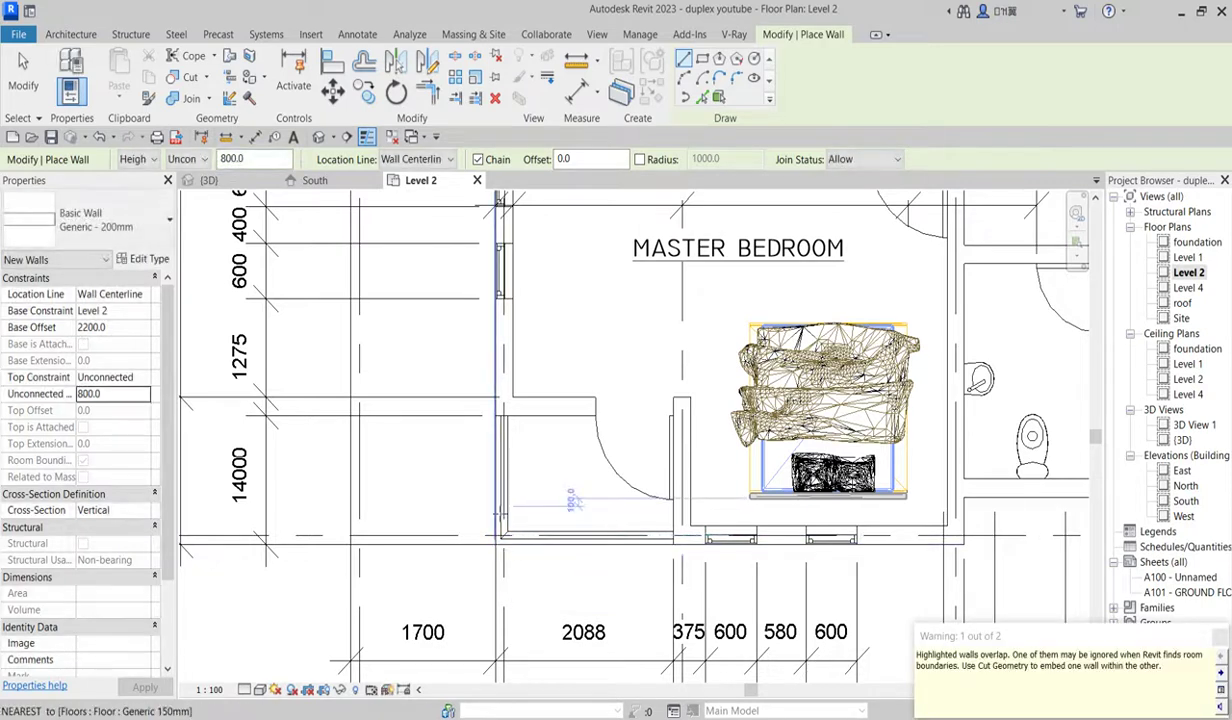
{"action": "scroll", "coordinate": [490, 504], "scroll_direction": "down", "scroll_amount": 2}
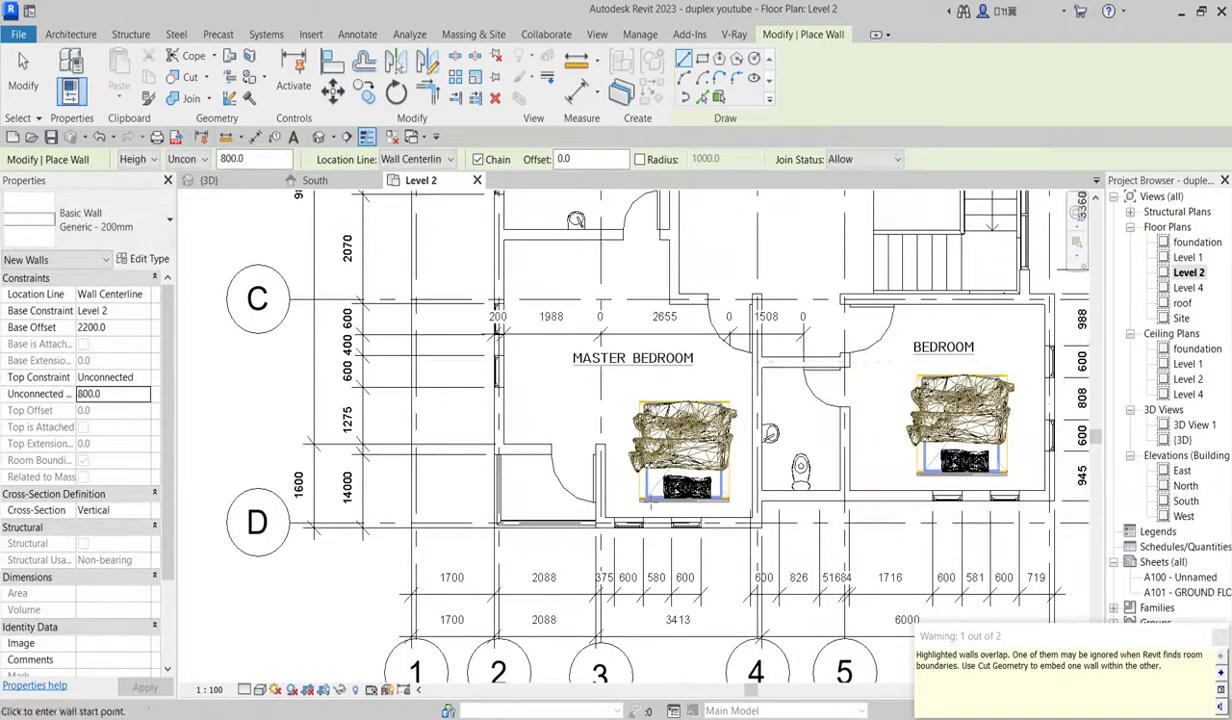
- On Level 1, start a matching wall with Base Offset 2200 and height 800
{"action": "double_click", "coordinate": [1187, 258]}
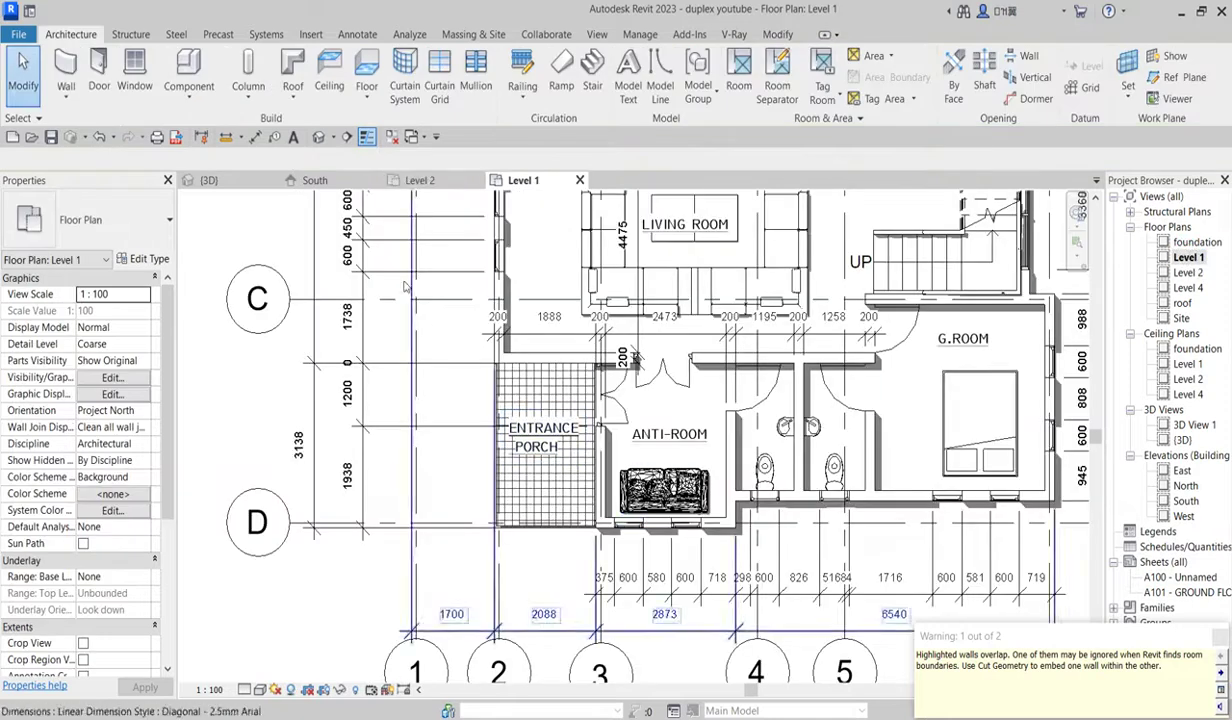
{"action": "left_click", "coordinate": [494, 280]}
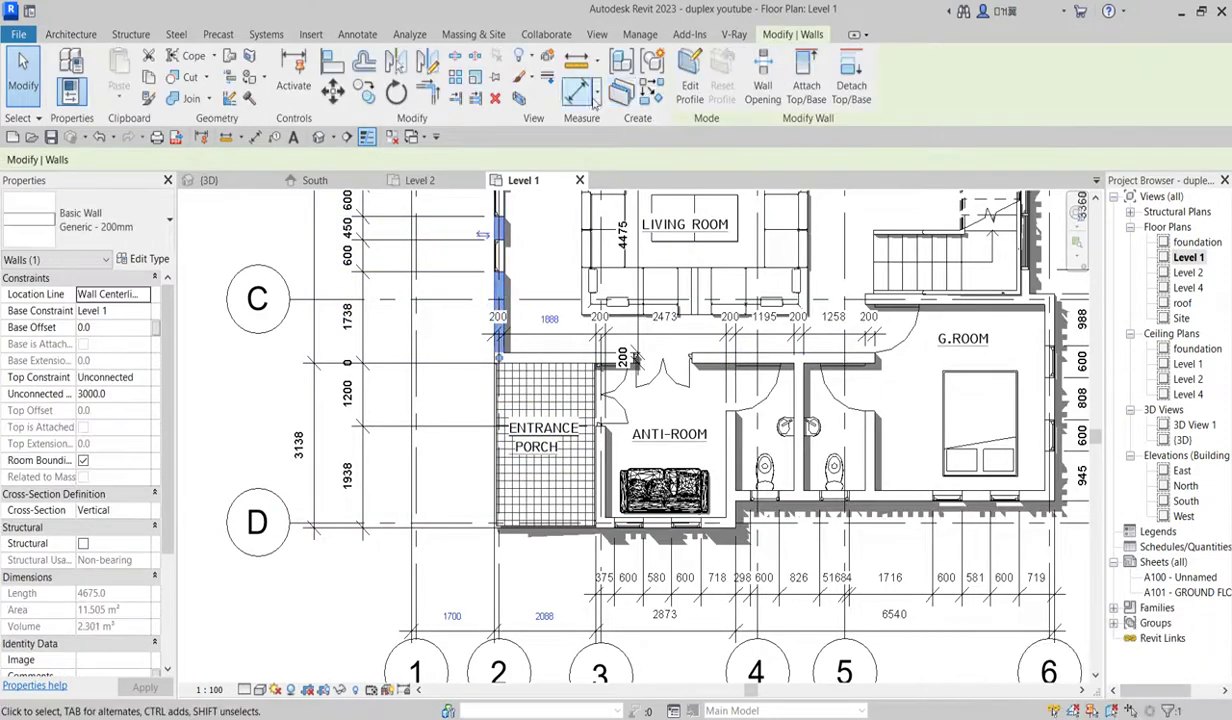
{"action": "left_click", "coordinate": [652, 93]}
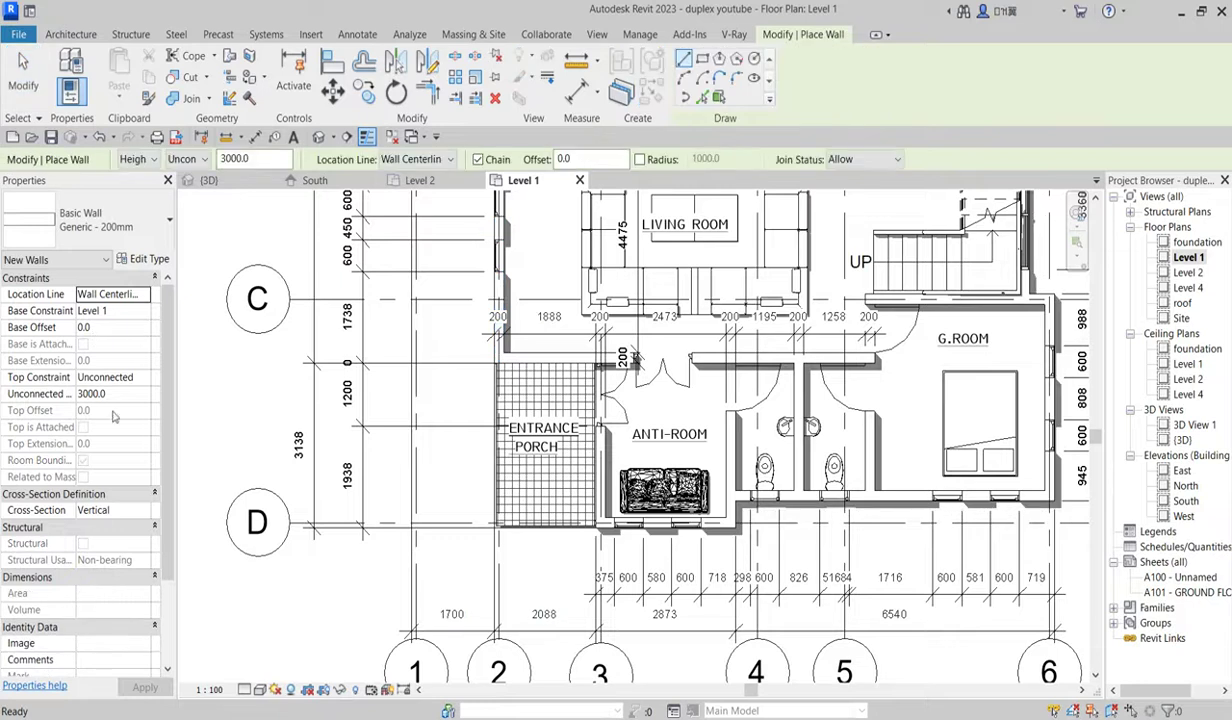
{"action": "left_click", "coordinate": [116, 334]}
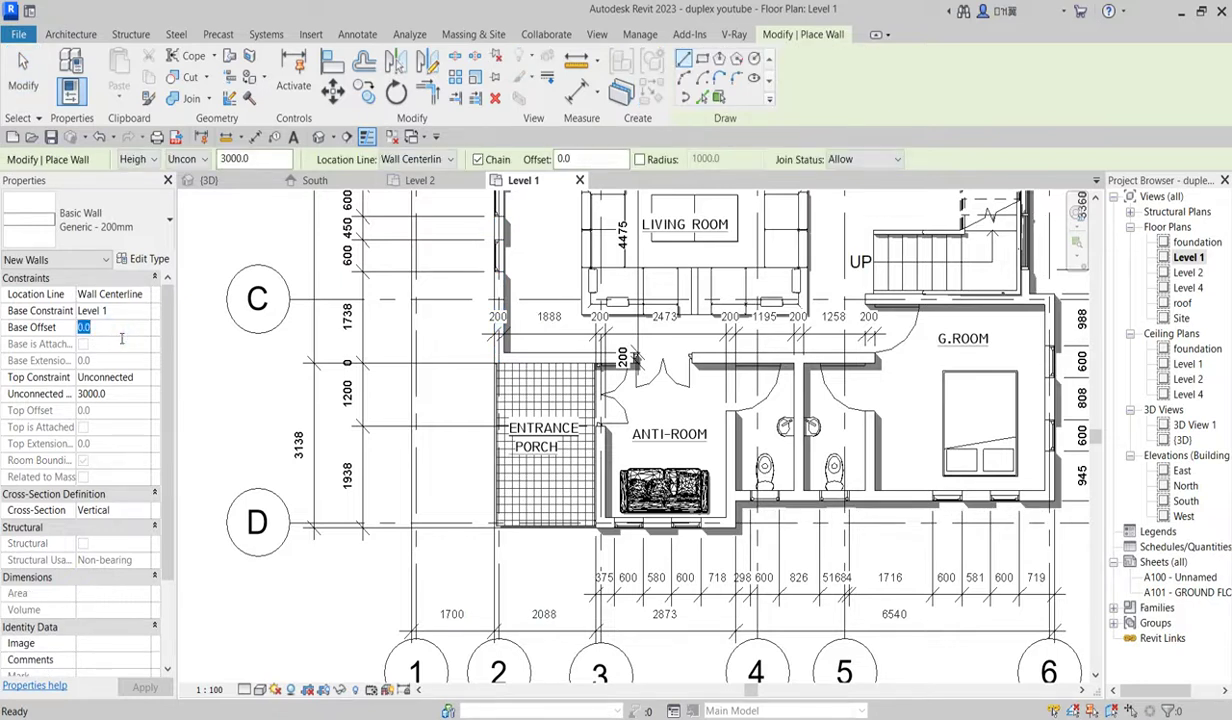
{"action": "type", "text": "22"}
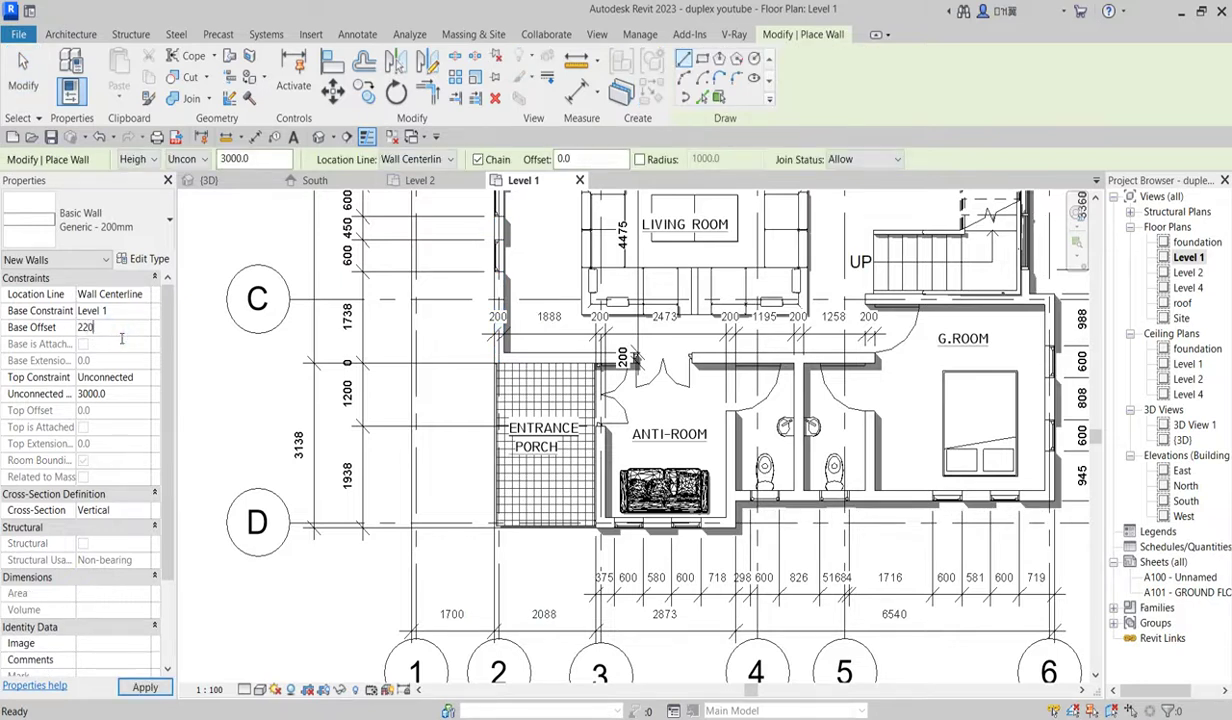
{"action": "left_click", "coordinate": [124, 400]}
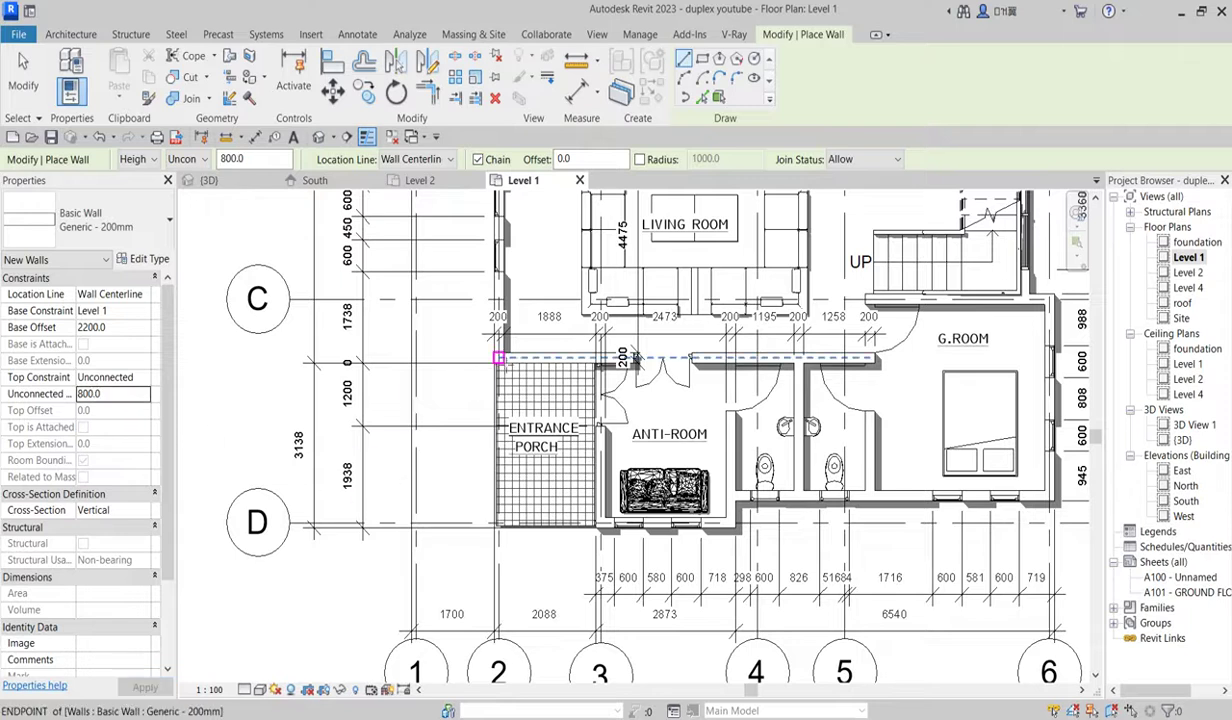
- Draw the raised walls down the porch's west side and along its bottom edge
{"action": "scroll", "coordinate": [497, 357], "scroll_direction": "up", "scroll_amount": 2}
{"action": "left_click", "coordinate": [491, 366]}
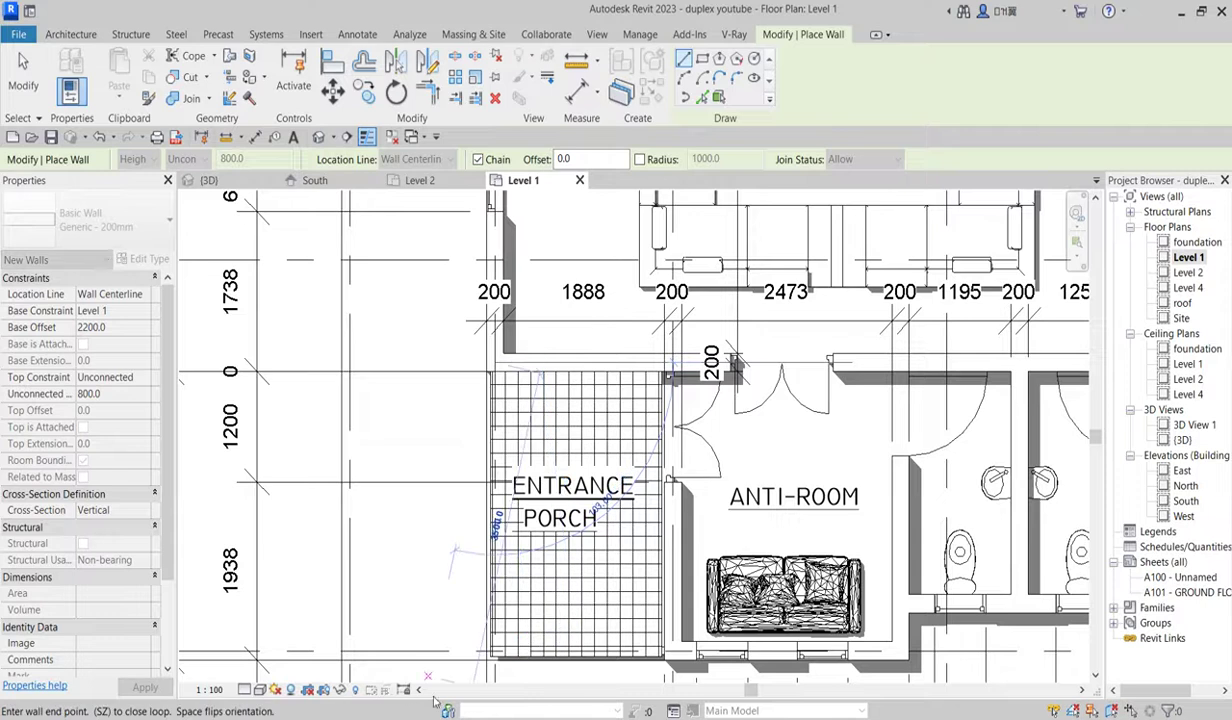
{"action": "scroll", "coordinate": [512, 495], "scroll_direction": "down", "scroll_amount": 2}
{"action": "left_click", "coordinate": [503, 588]}
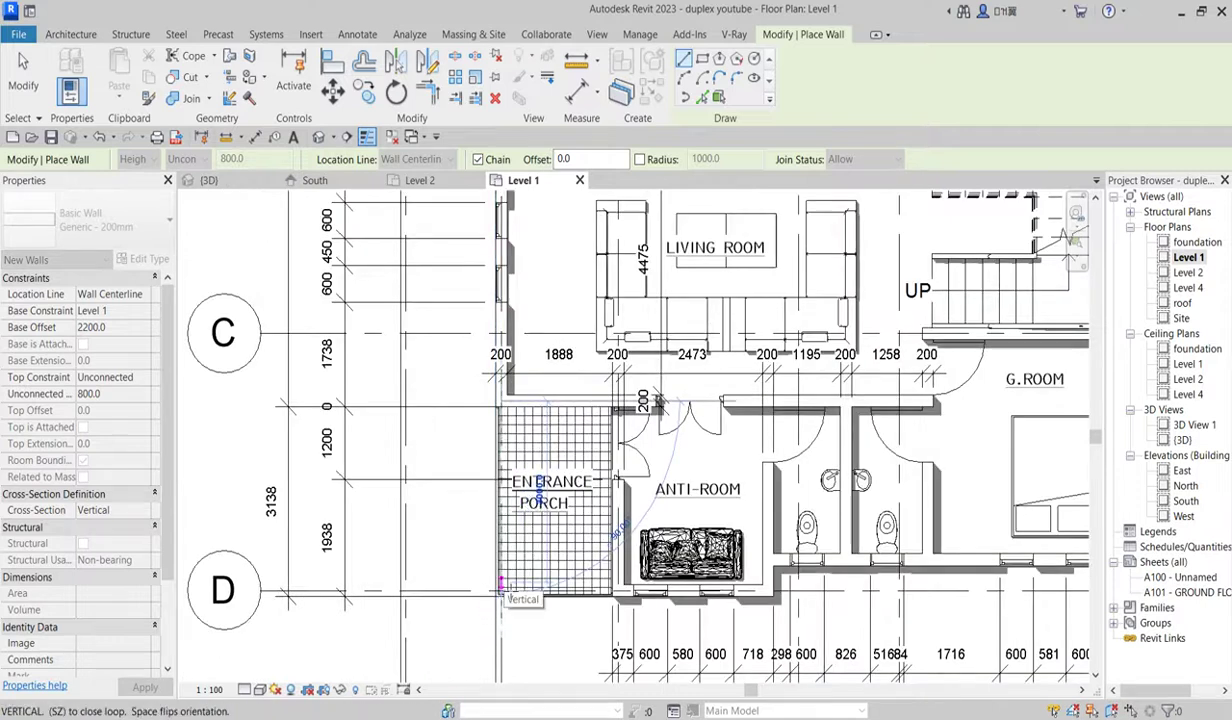
{"action": "left_click", "coordinate": [501, 588]}
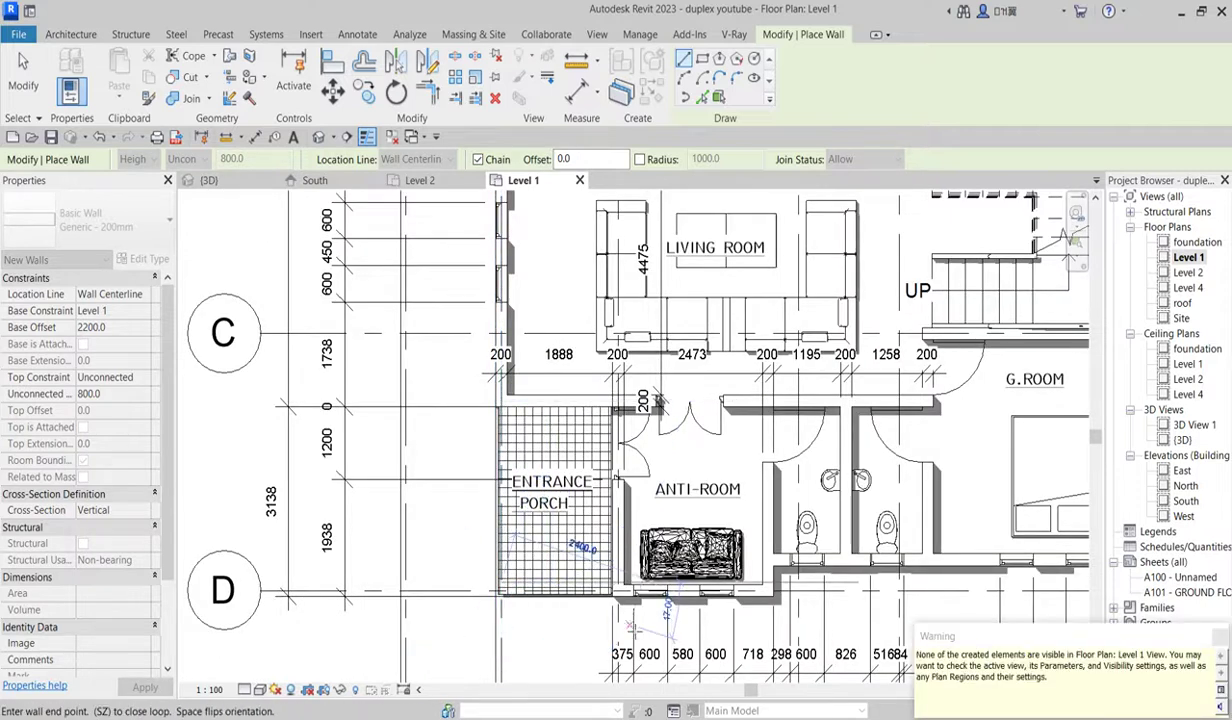
{"action": "left_click", "coordinate": [614, 590]}
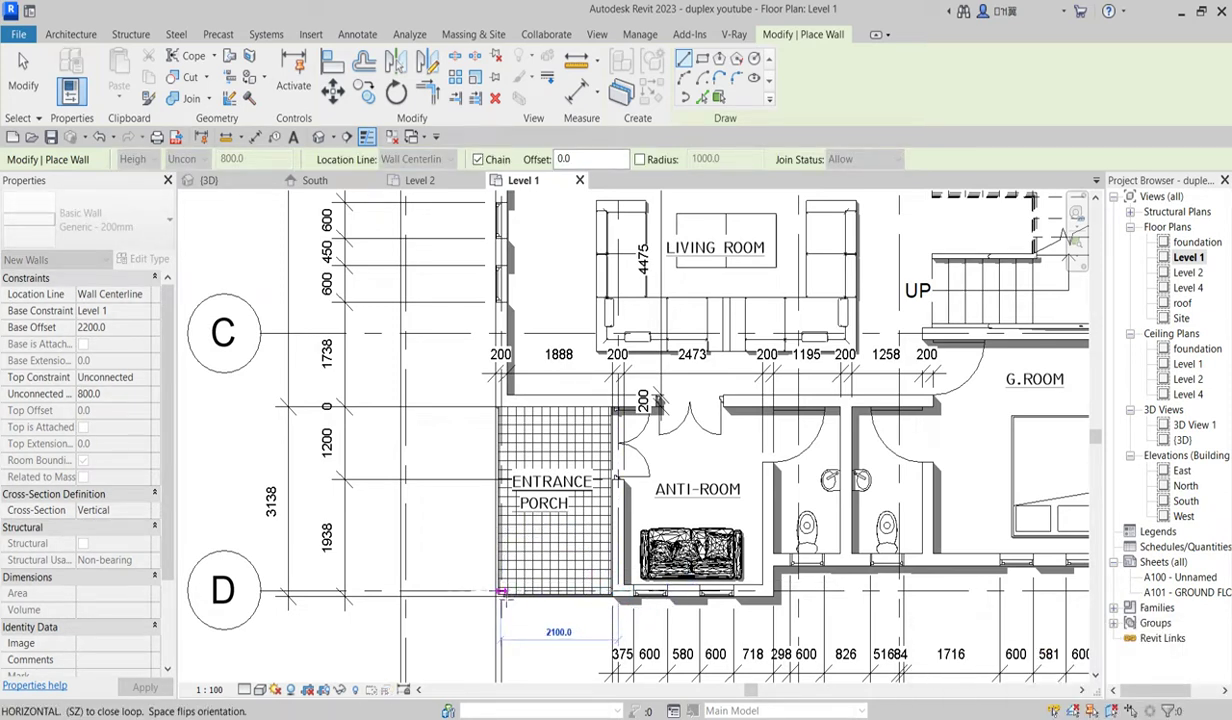
{"action": "left_click", "coordinate": [506, 588]}
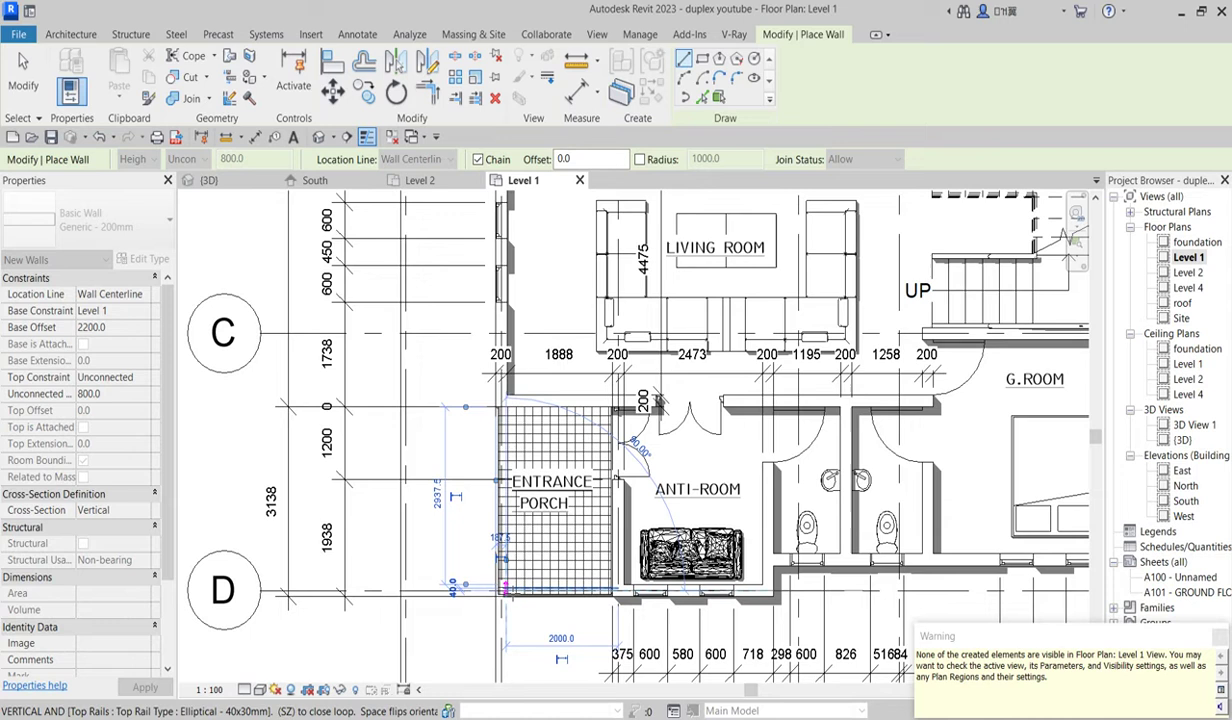
{"action": "key", "text": "Escape"}
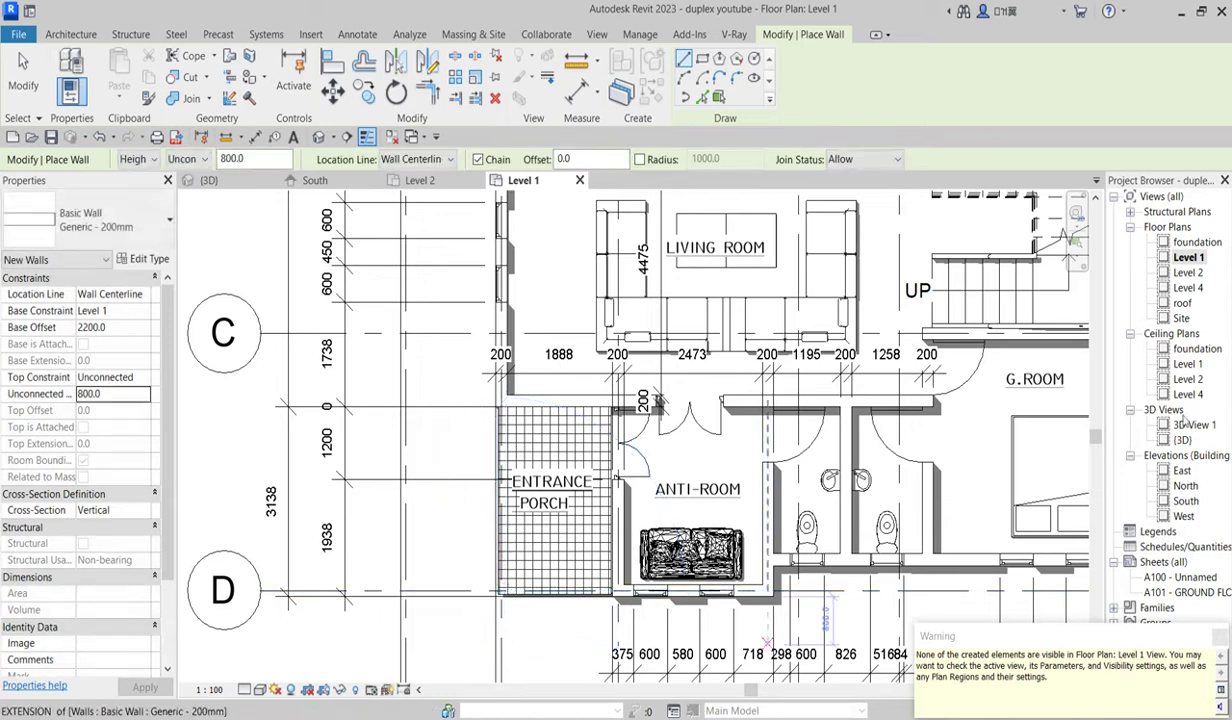
- Open the house's default 3D view by way of the South elevation
{"action": "double_click", "coordinate": [1185, 501]}
{"action": "scroll", "coordinate": [447, 412], "scroll_direction": "up", "scroll_amount": 4}
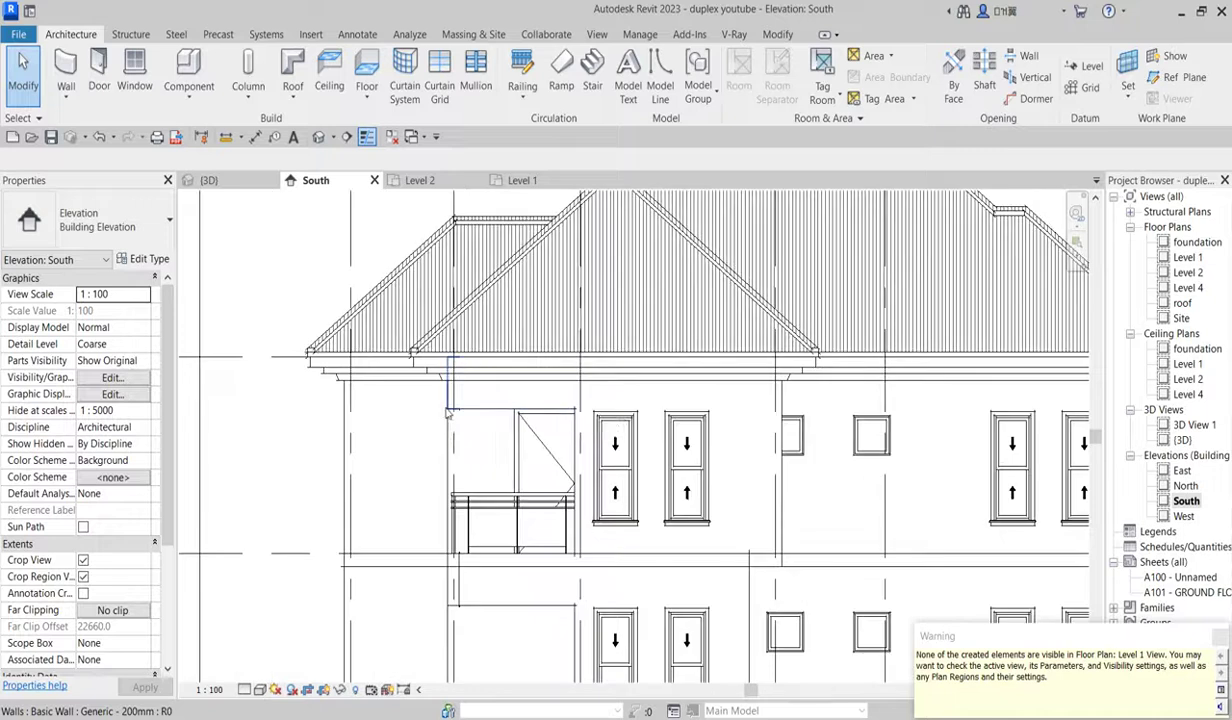
{"action": "double_click", "coordinate": [1182, 440]}
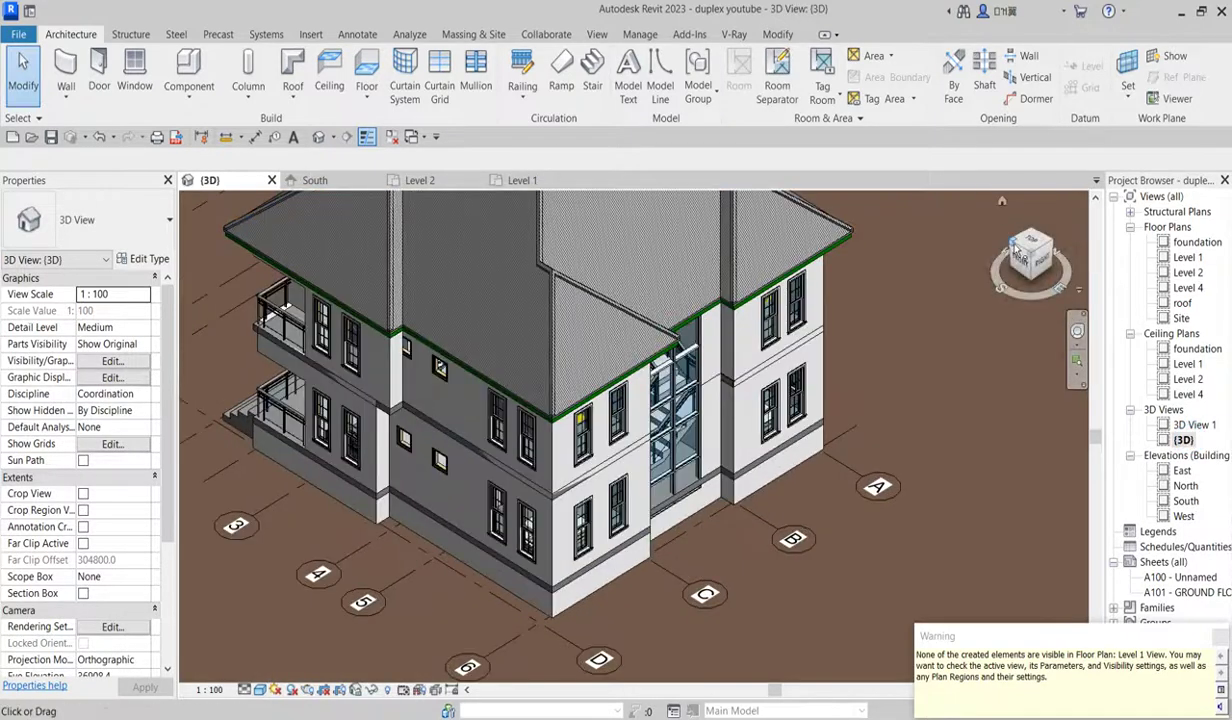
- Fit the whole model with the ViewCube, then zoom into the entrance porch and balconies
{"action": "left_click", "coordinate": [1014, 256]}
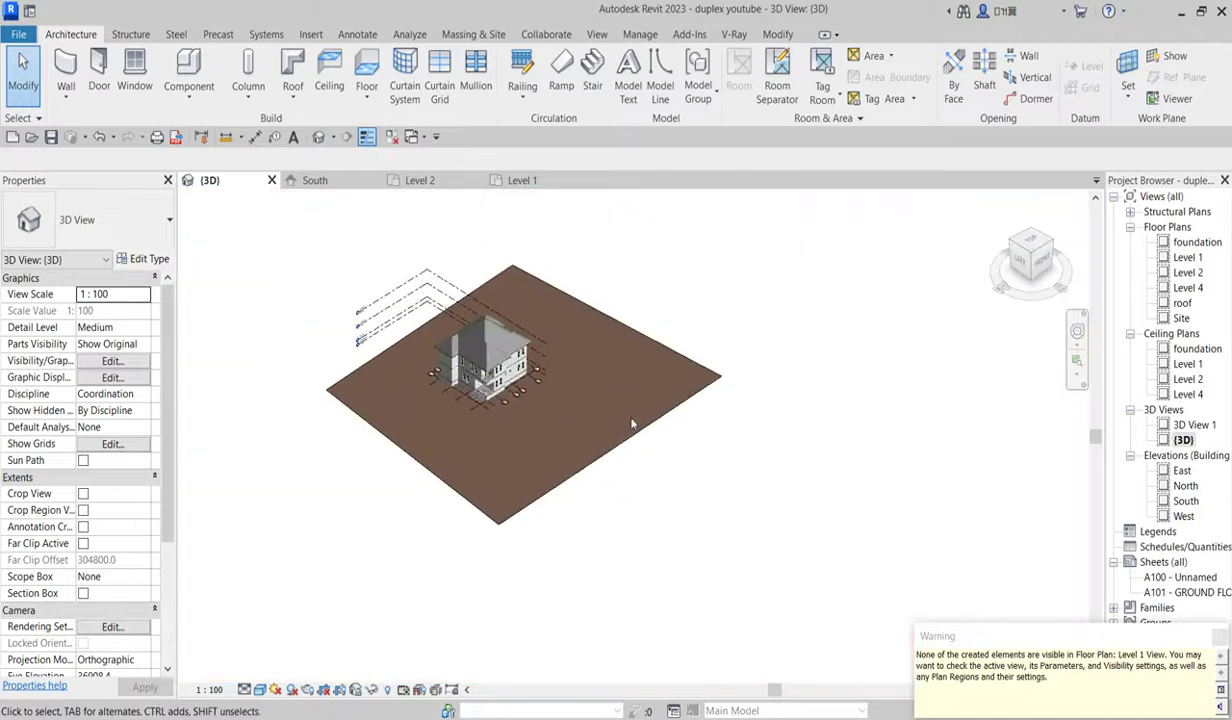
{"action": "scroll", "coordinate": [690, 495], "scroll_direction": "up", "scroll_amount": 8}
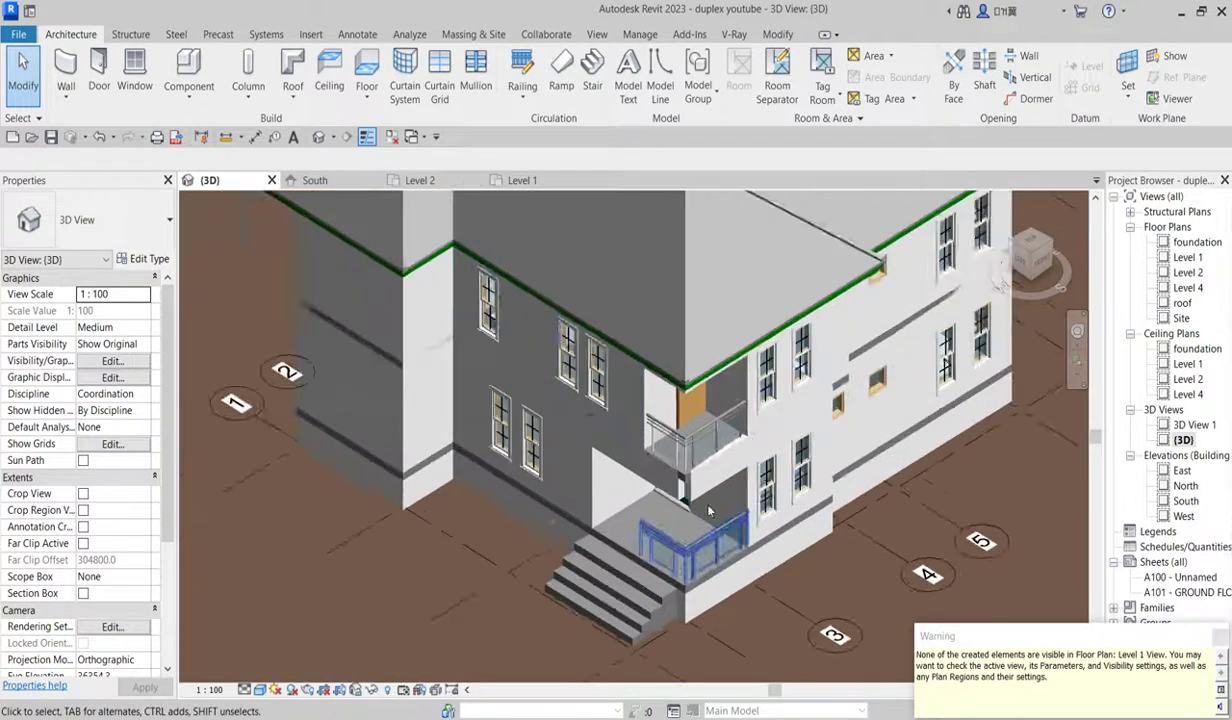
{"action": "scroll", "coordinate": [690, 495], "scroll_direction": "up", "scroll_amount": 3}
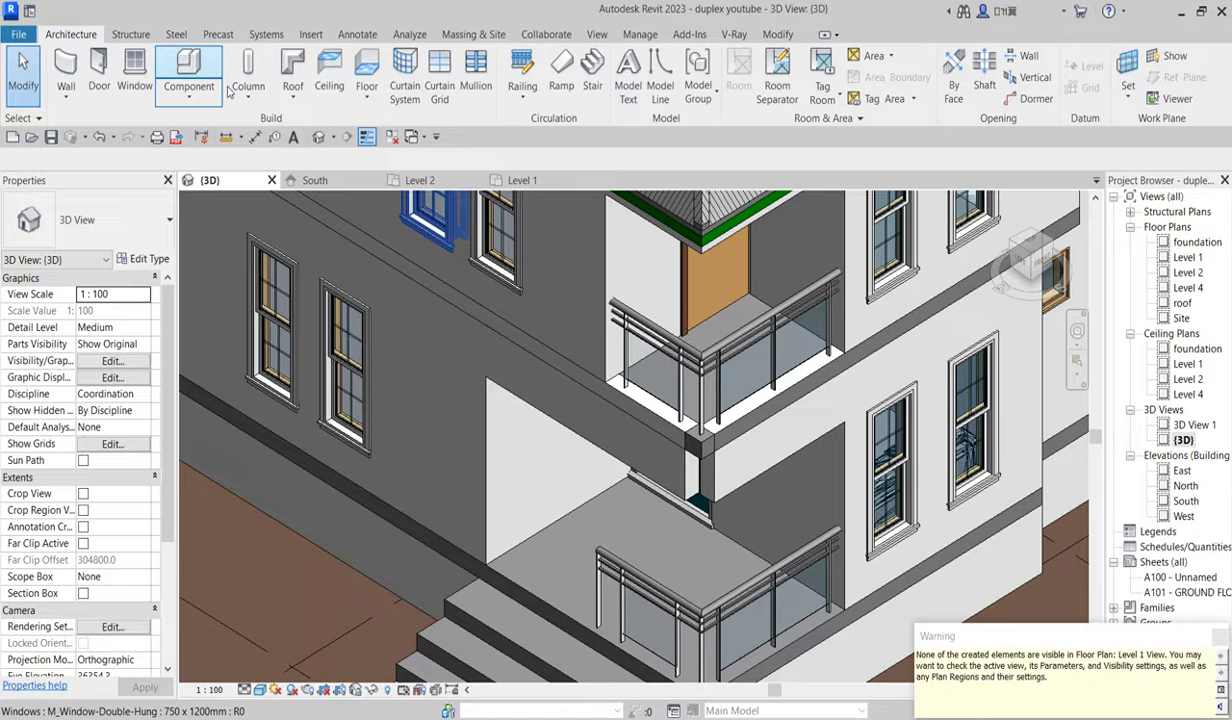
- Begin a Trim/Extend to Corner on the porch walls, then cancel it
{"action": "left_click", "coordinate": [776, 36]}
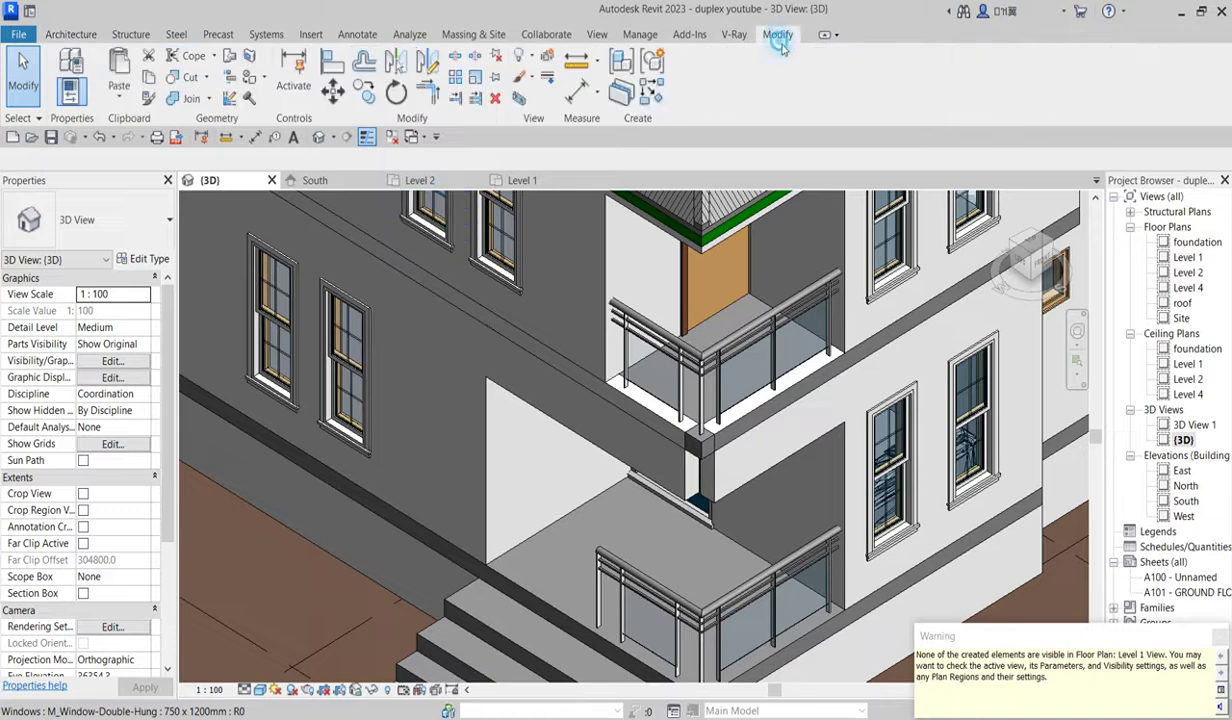
{"action": "left_click", "coordinate": [427, 98]}
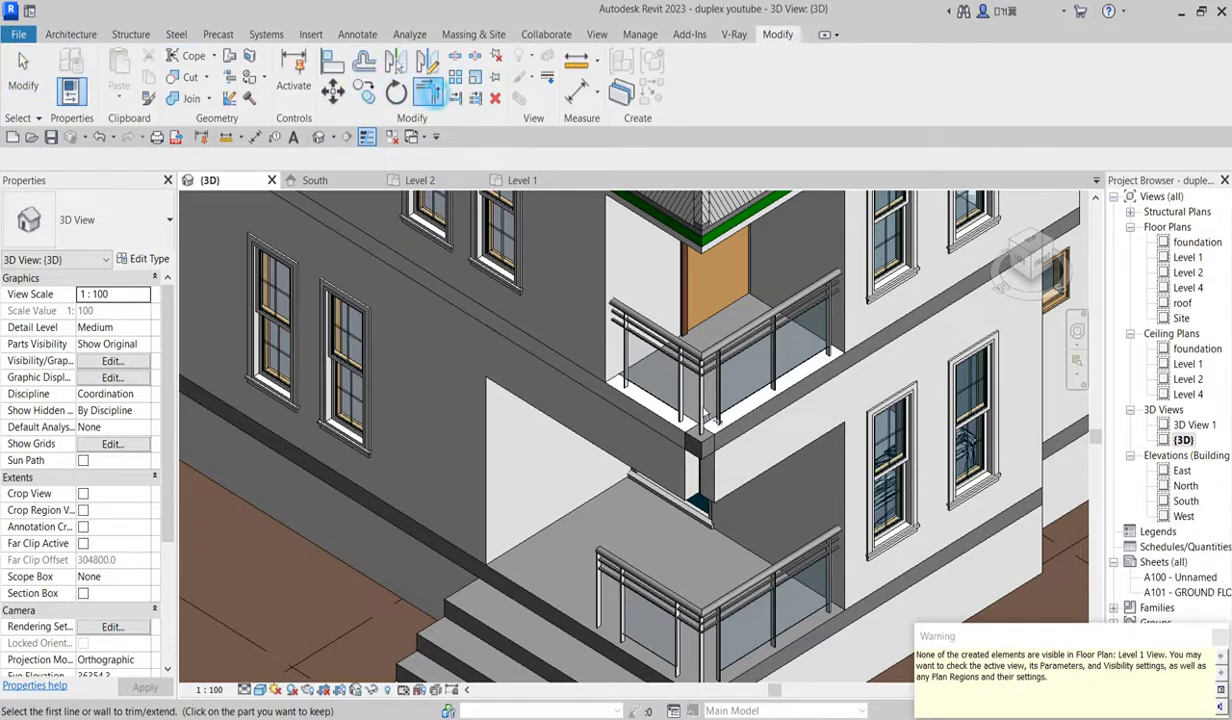
{"action": "left_click", "coordinate": [597, 452]}
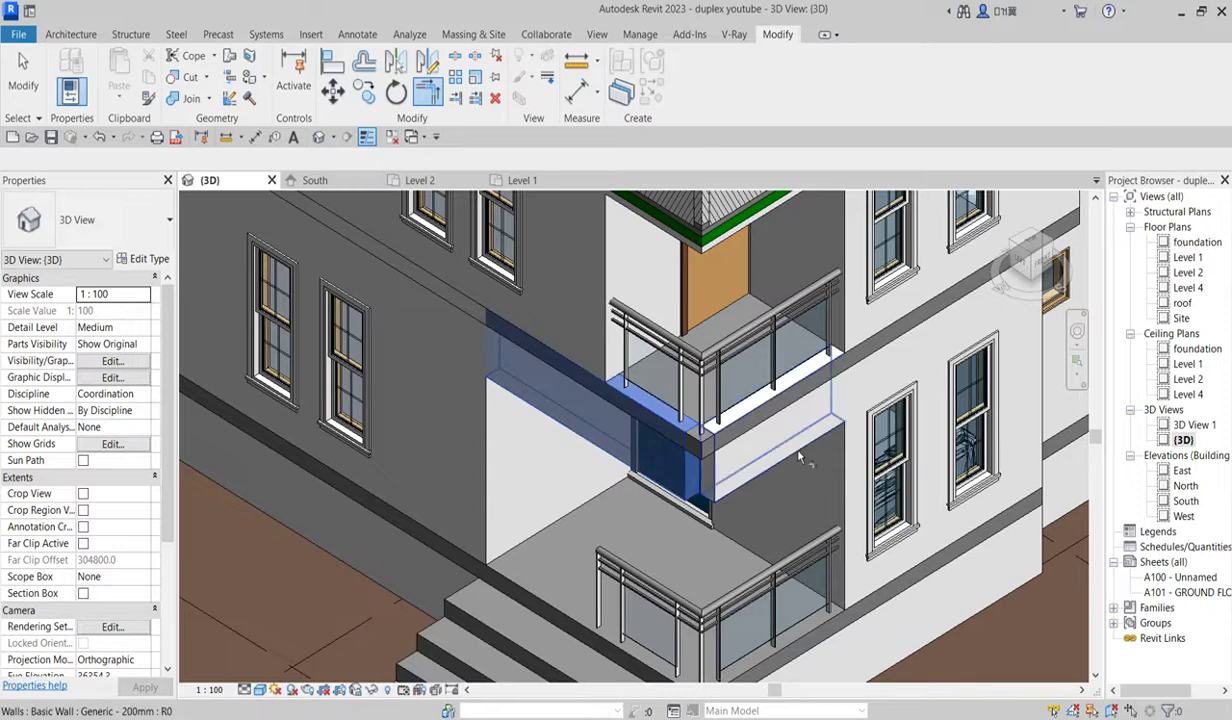
{"action": "left_click", "coordinate": [797, 453]}
{"action": "scroll", "coordinate": [760, 400], "scroll_direction": "down", "scroll_amount": 3}
{"action": "scroll", "coordinate": [692, 317], "scroll_direction": "up", "scroll_amount": 4}
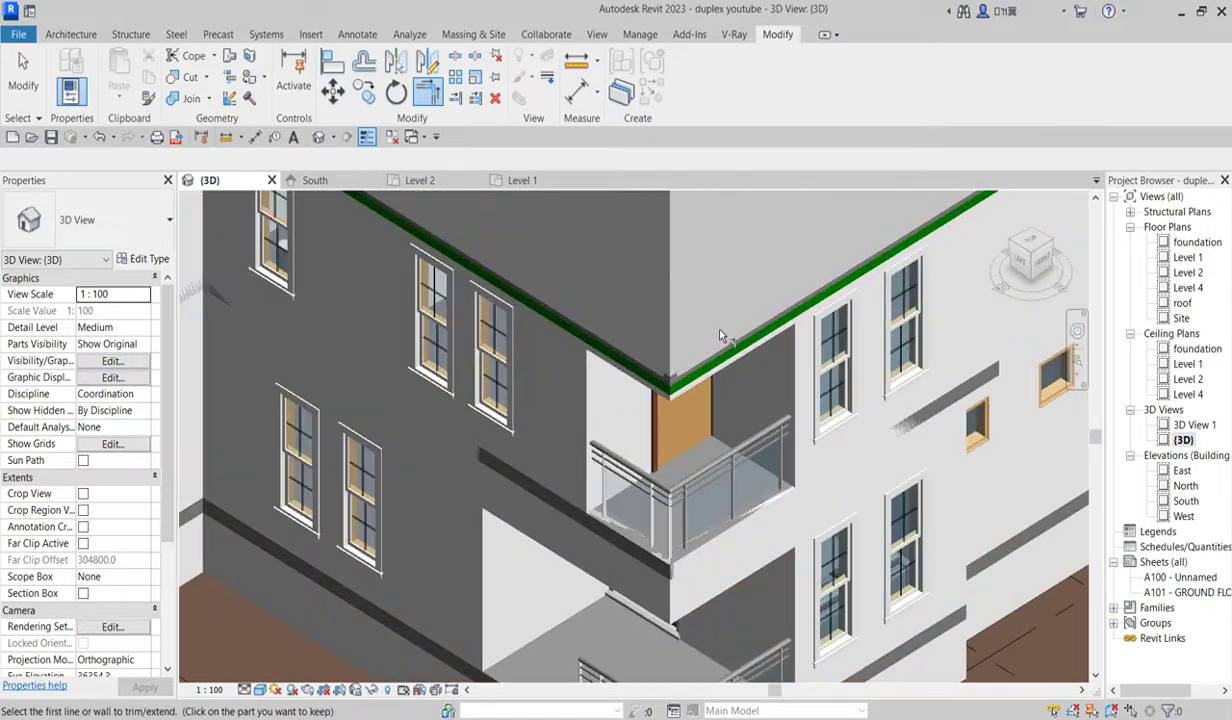
{"action": "scroll", "coordinate": [483, 287], "scroll_direction": "down", "scroll_amount": 3}
{"action": "scroll", "coordinate": [548, 381], "scroll_direction": "up", "scroll_amount": 5}
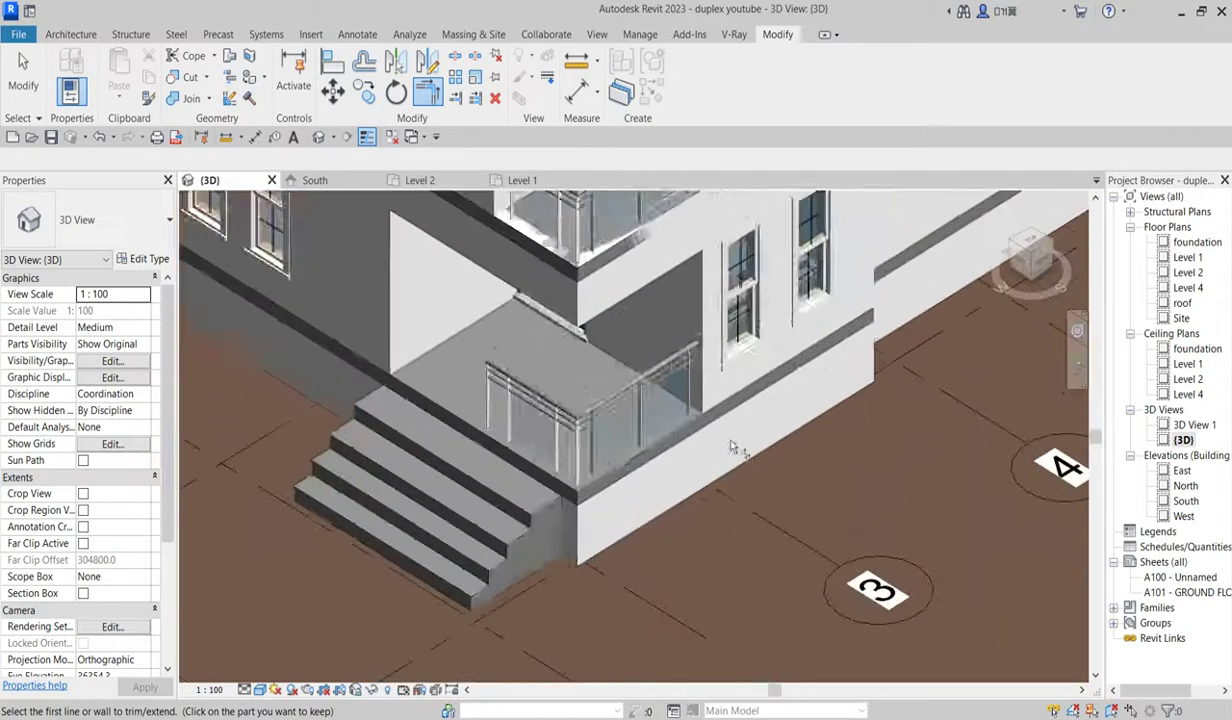
{"action": "key", "text": "Escape"}
{"action": "key", "text": "Escape"}
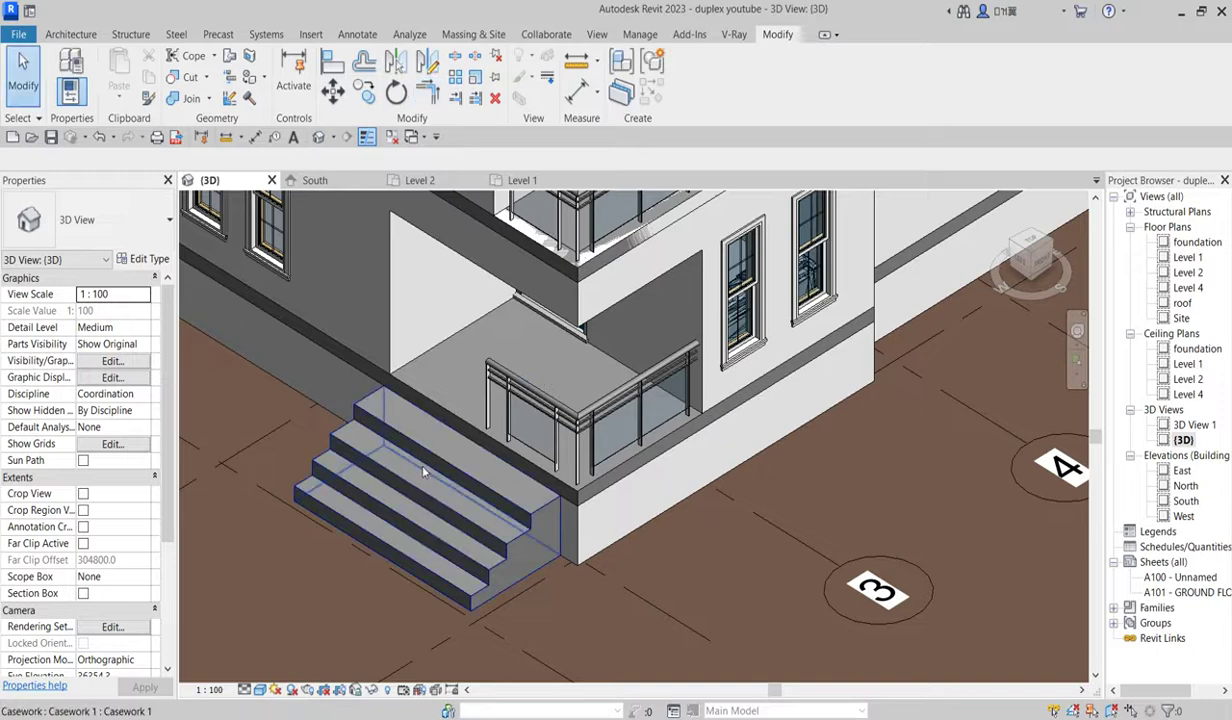
- Zoom around the porch and upper balcony to inspect their glass railings
{"action": "scroll", "coordinate": [406, 448], "scroll_direction": "down", "scroll_amount": 3}
{"action": "scroll", "coordinate": [531, 452], "scroll_direction": "down", "scroll_amount": 3}
{"action": "scroll", "coordinate": [613, 534], "scroll_direction": "up", "scroll_amount": 5}
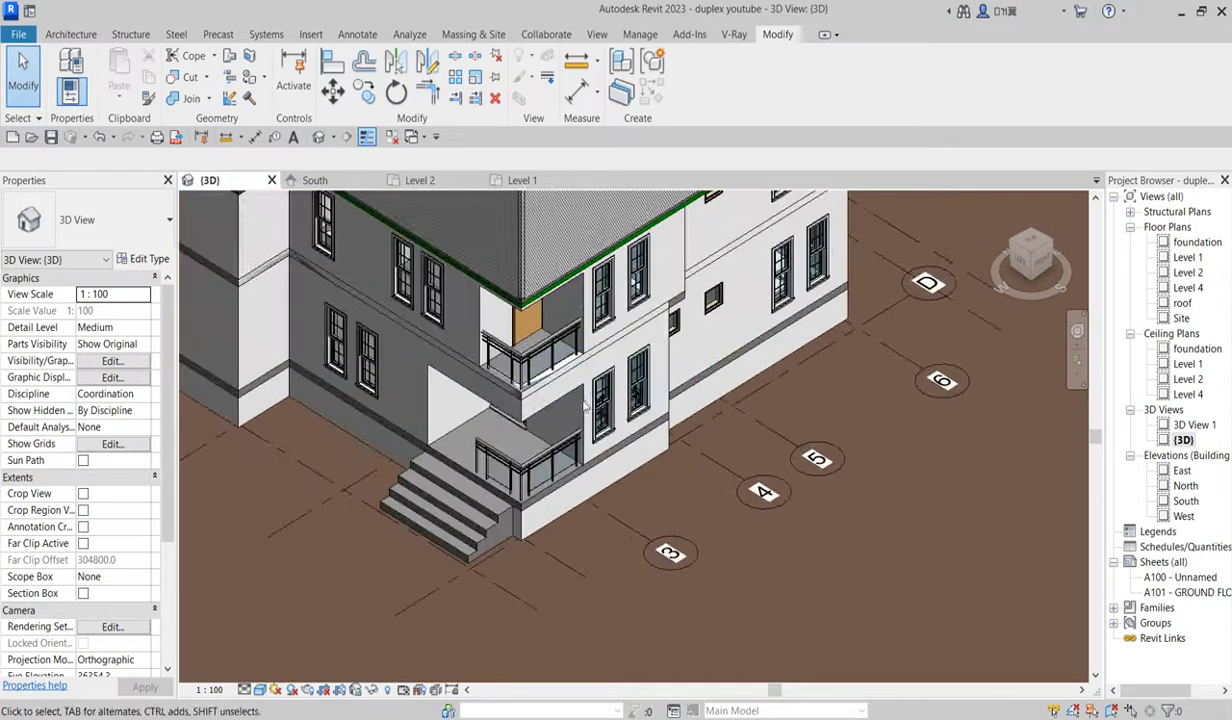
{"action": "scroll", "coordinate": [601, 570], "scroll_direction": "up", "scroll_amount": 2}
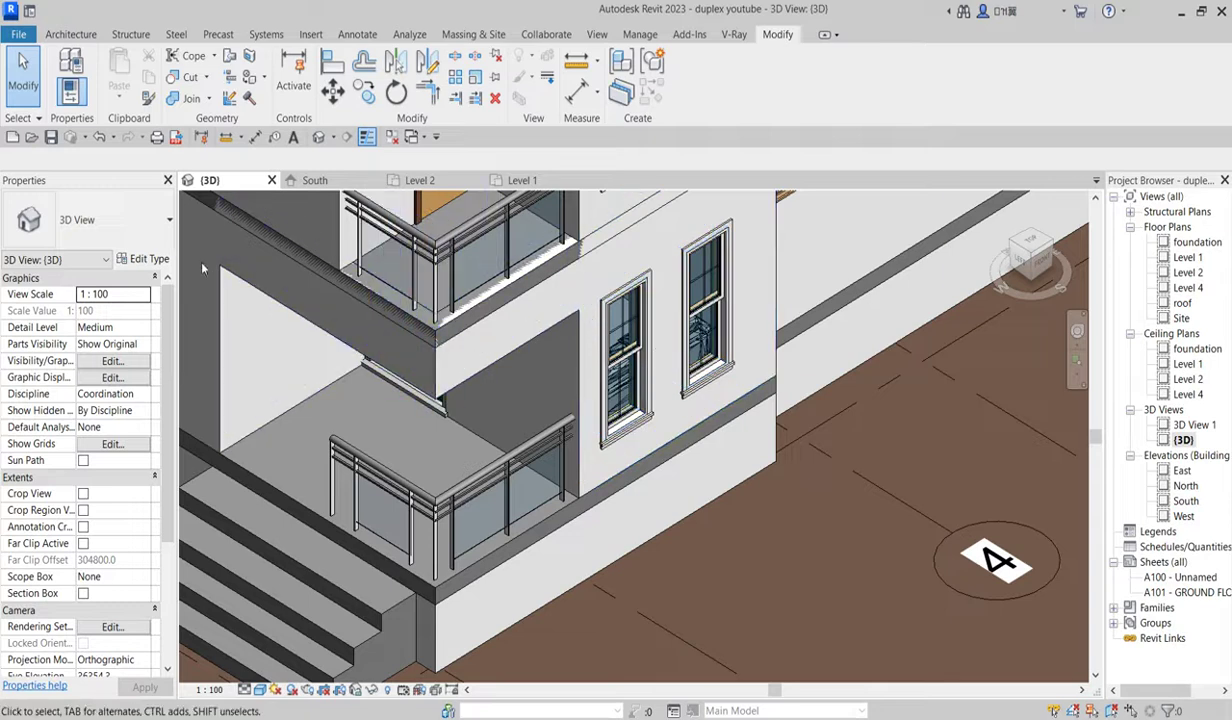
{"action": "scroll", "coordinate": [507, 488], "scroll_direction": "down", "scroll_amount": 3}
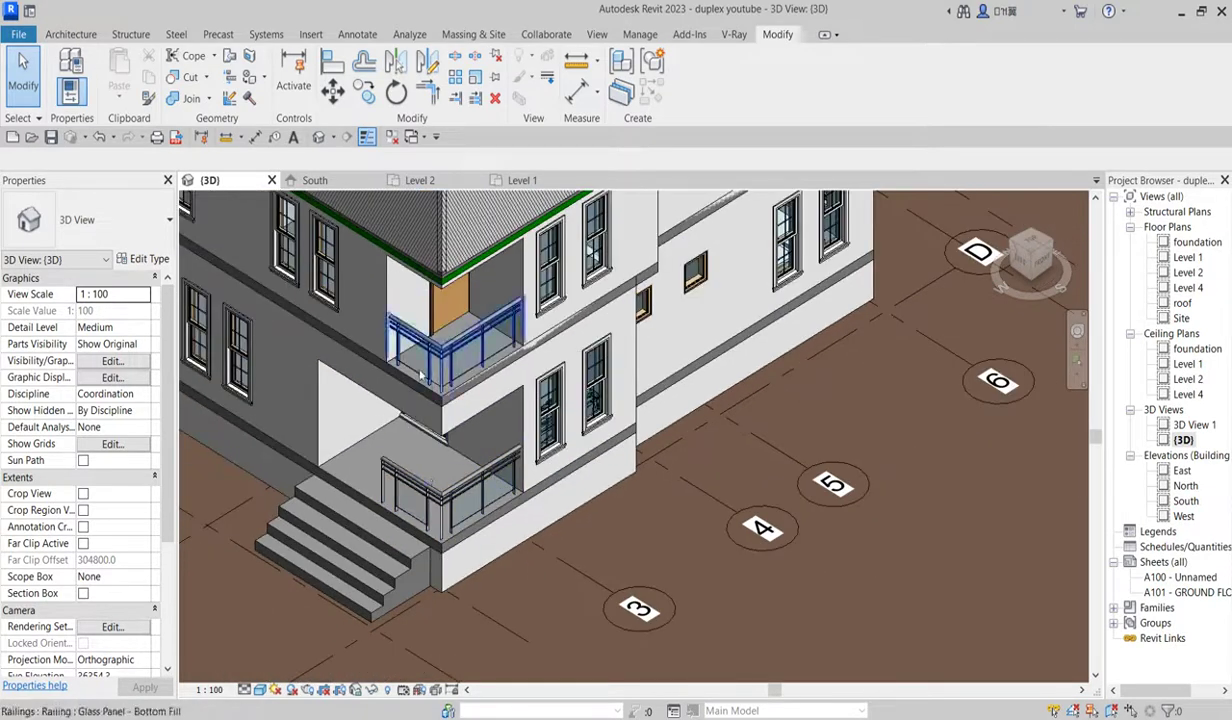
{"action": "scroll", "coordinate": [550, 430], "scroll_direction": "down", "scroll_amount": 2}
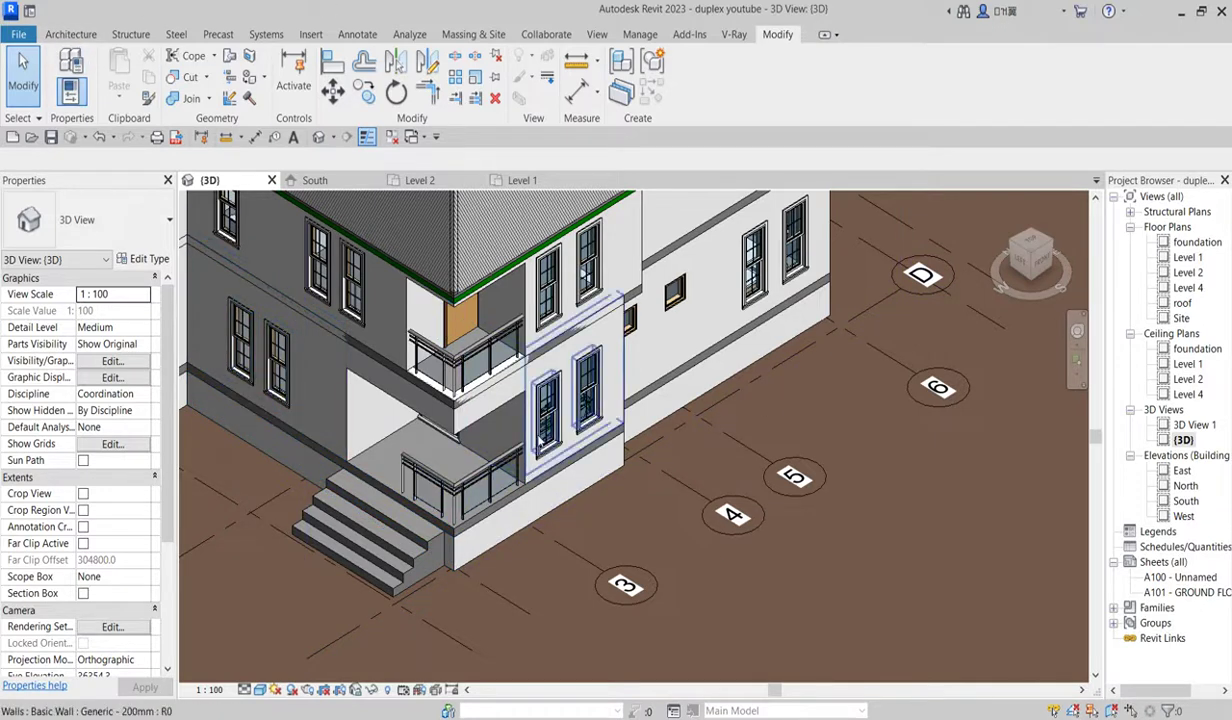
{"action": "scroll", "coordinate": [538, 440], "scroll_direction": "up", "scroll_amount": 2}
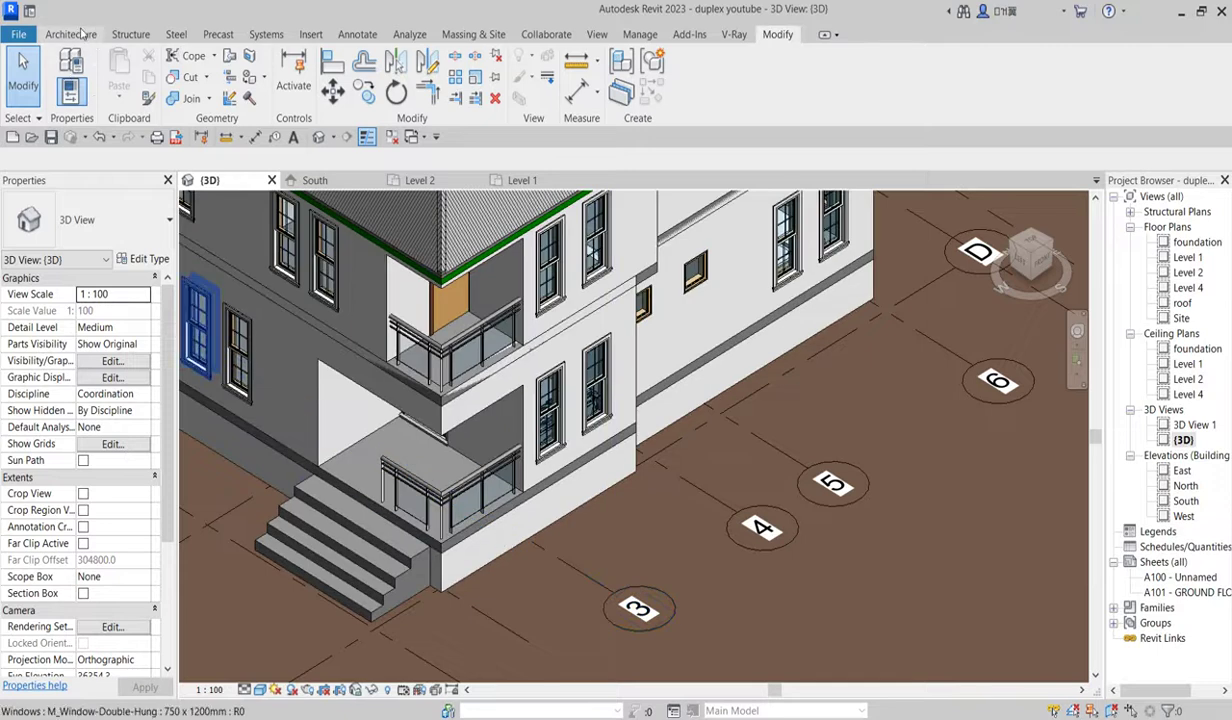
{"action": "left_click", "coordinate": [80, 34]}
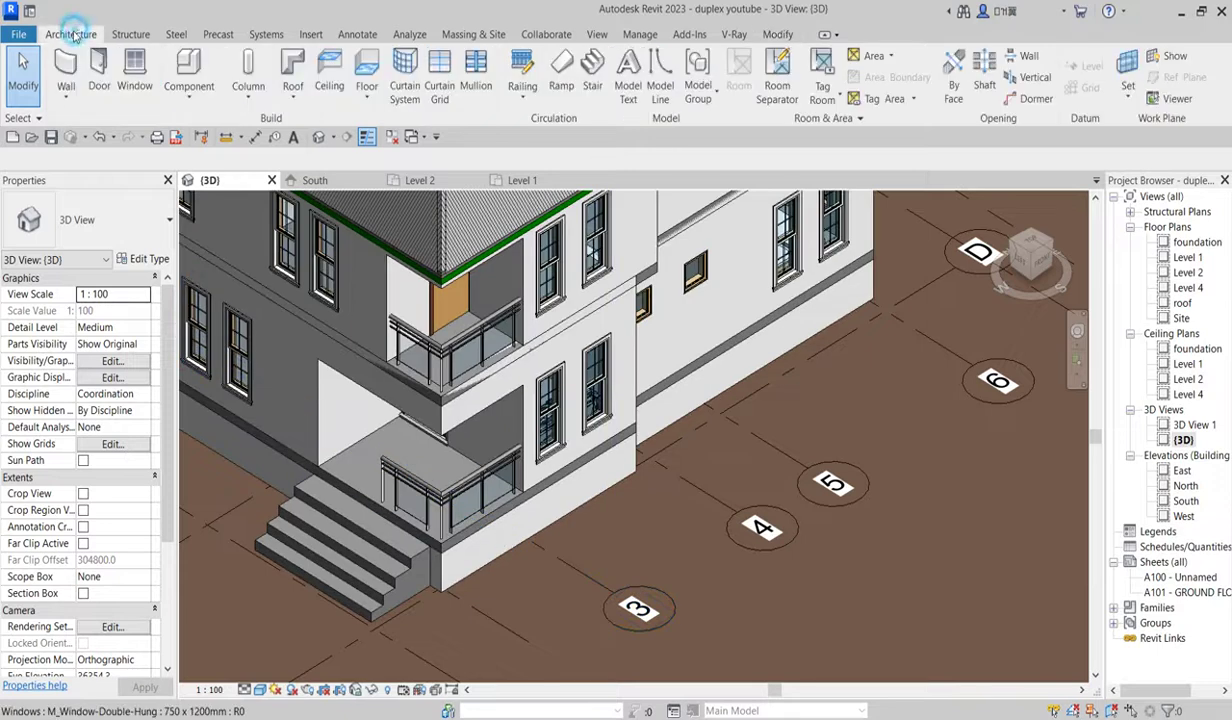
- Create a new in-place Casework family named 'arch build'
{"action": "left_click", "coordinate": [189, 62]}
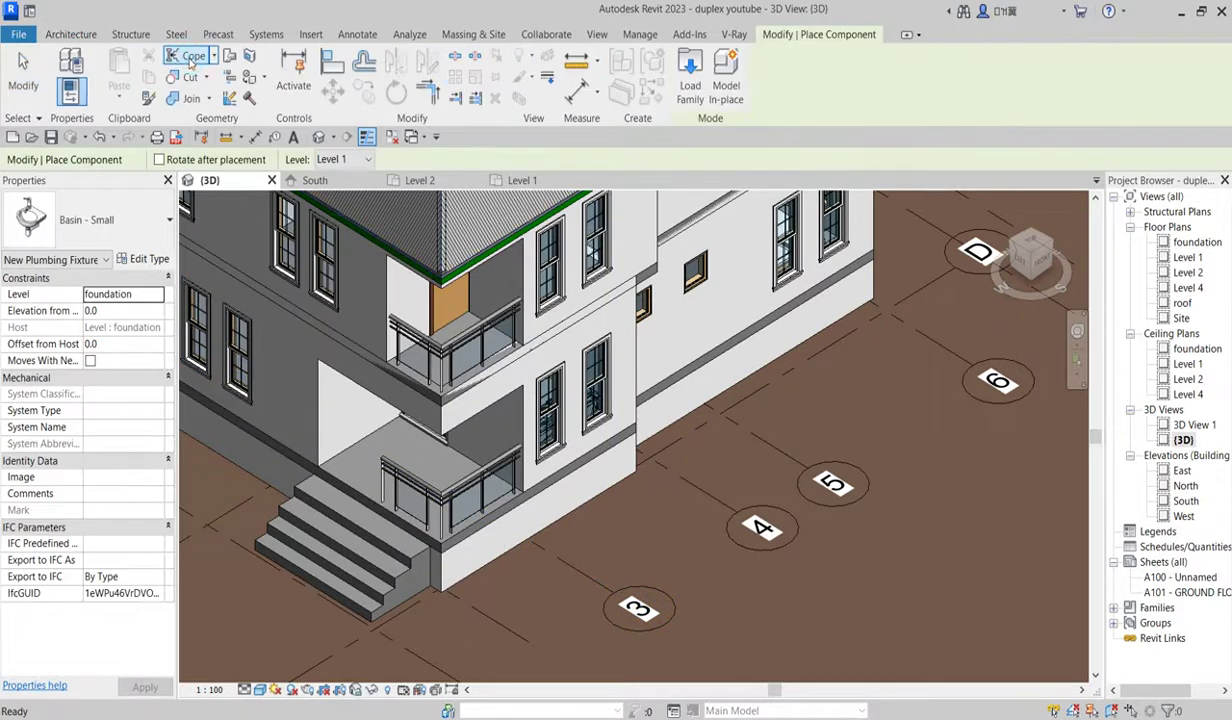
{"action": "left_click", "coordinate": [728, 87]}
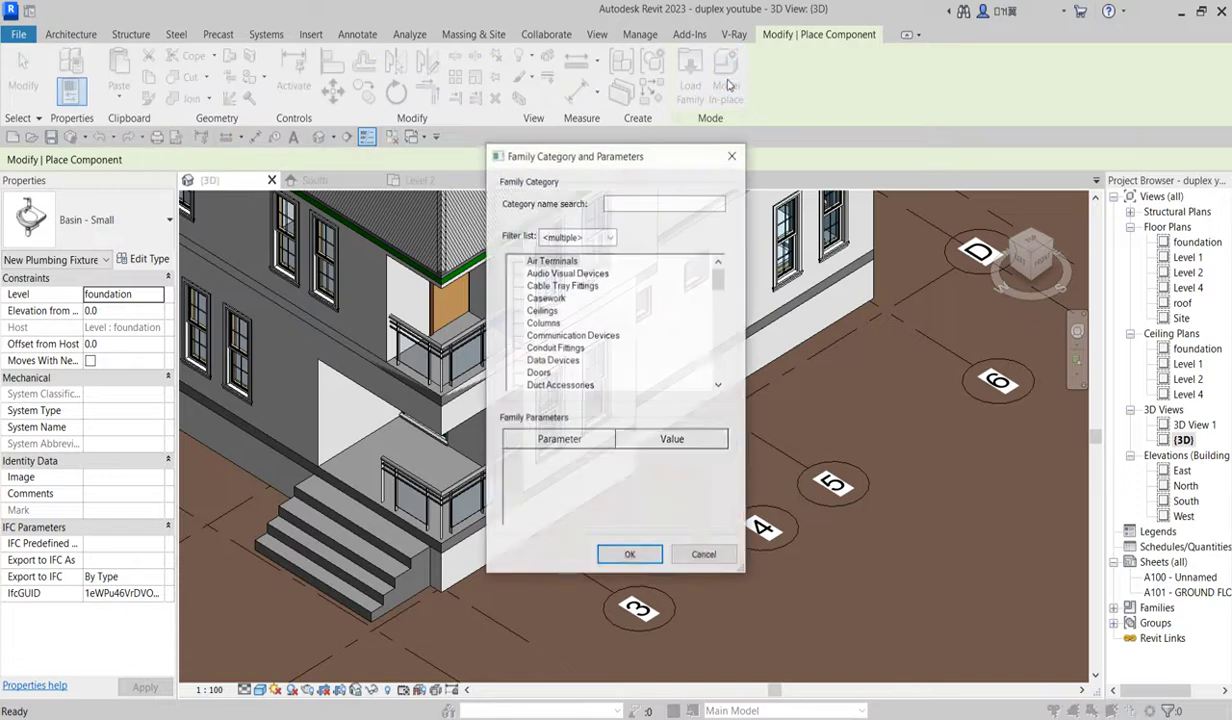
{"action": "left_click", "coordinate": [545, 298]}
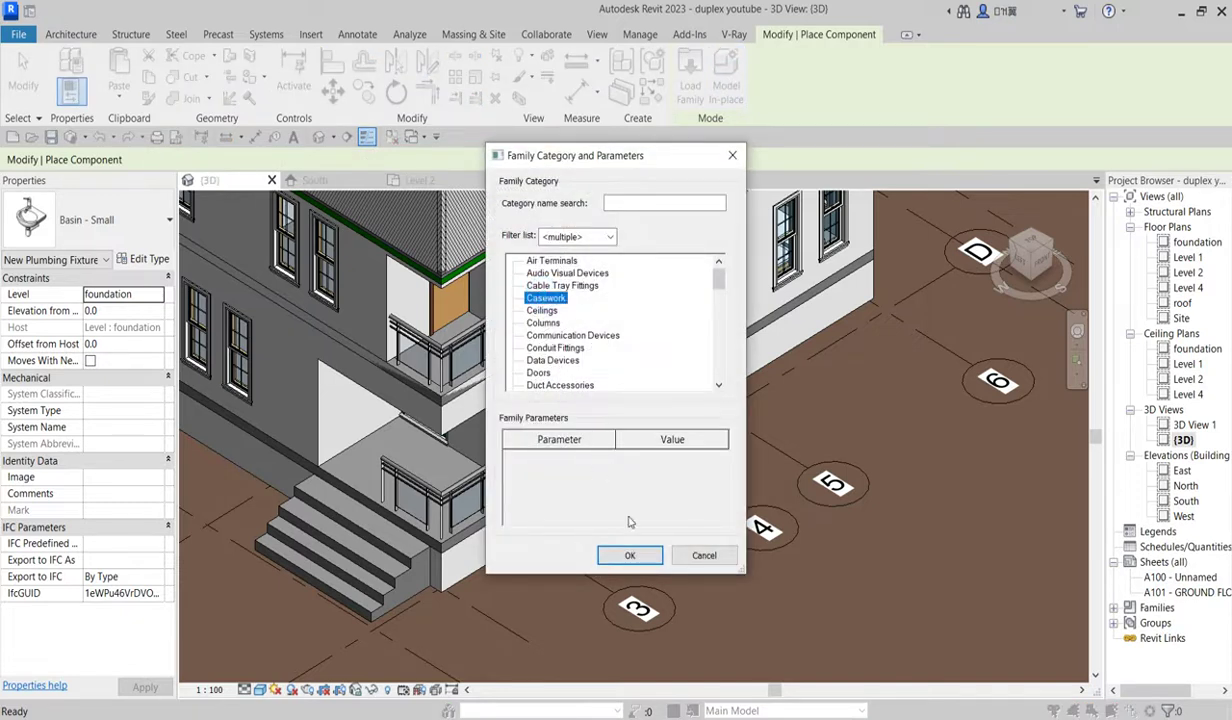
{"action": "left_click", "coordinate": [626, 555]}
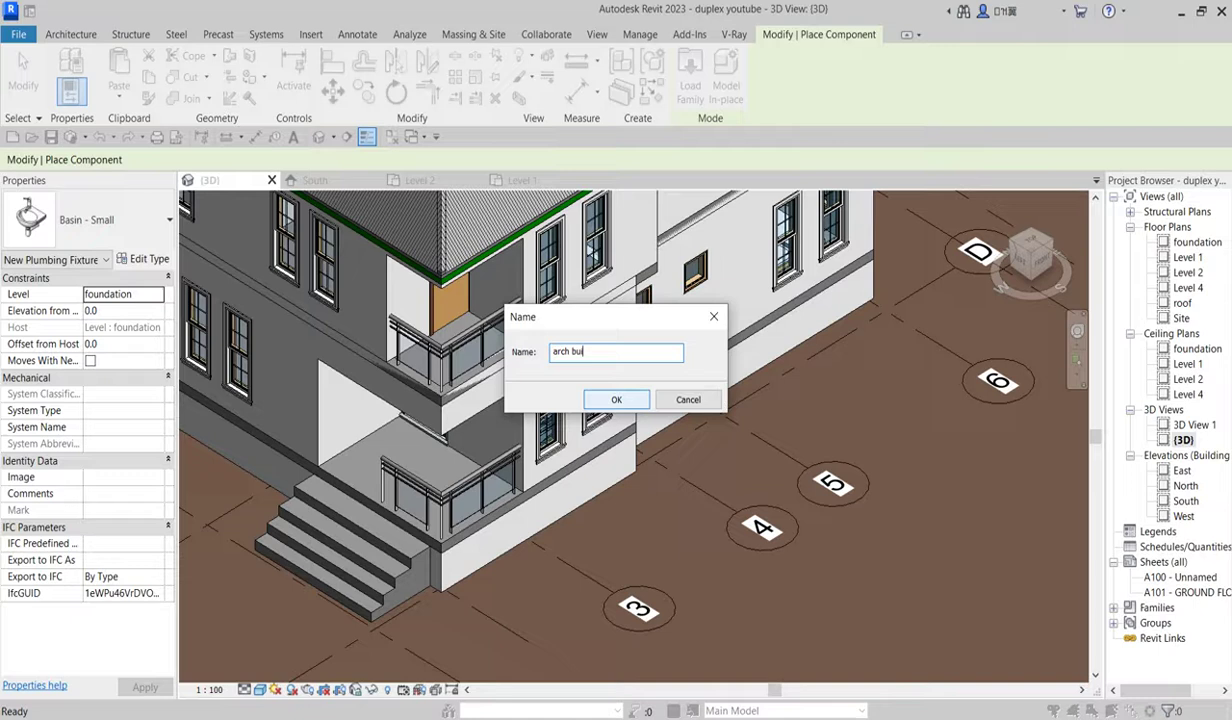
{"action": "left_click", "coordinate": [618, 401]}
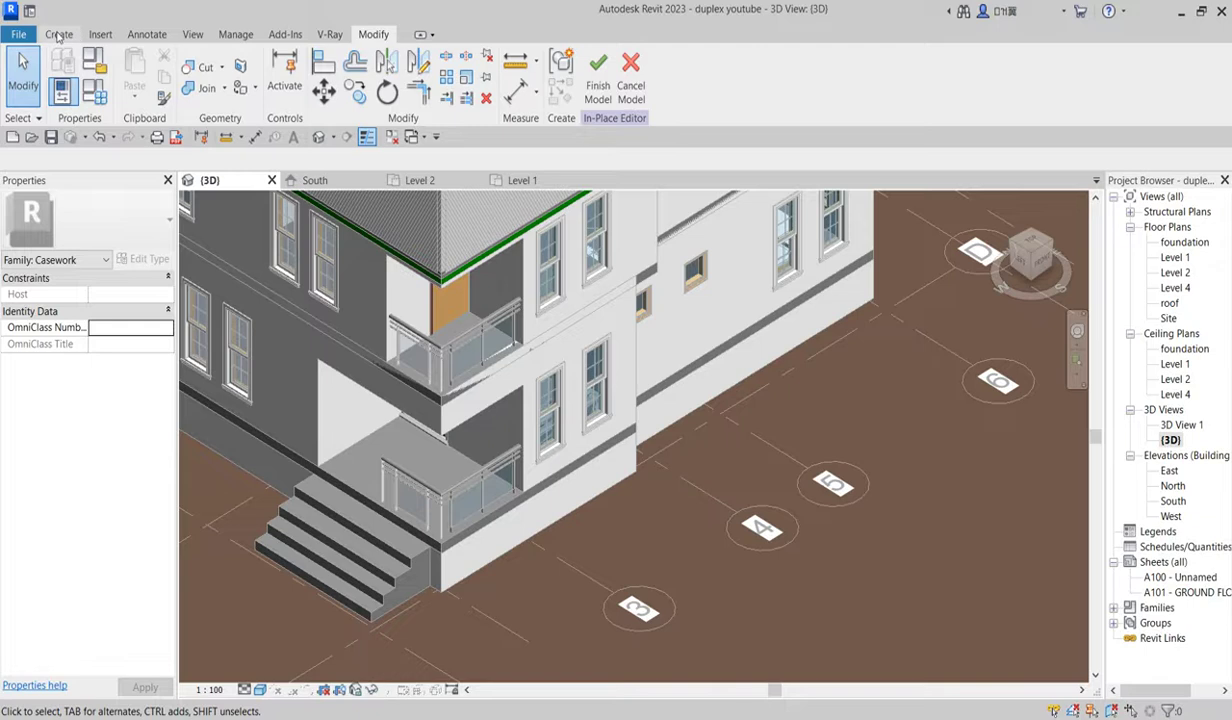
- Start a sweep and pick the porch opening's right and left edges as its path
{"action": "left_click", "coordinate": [59, 35]}
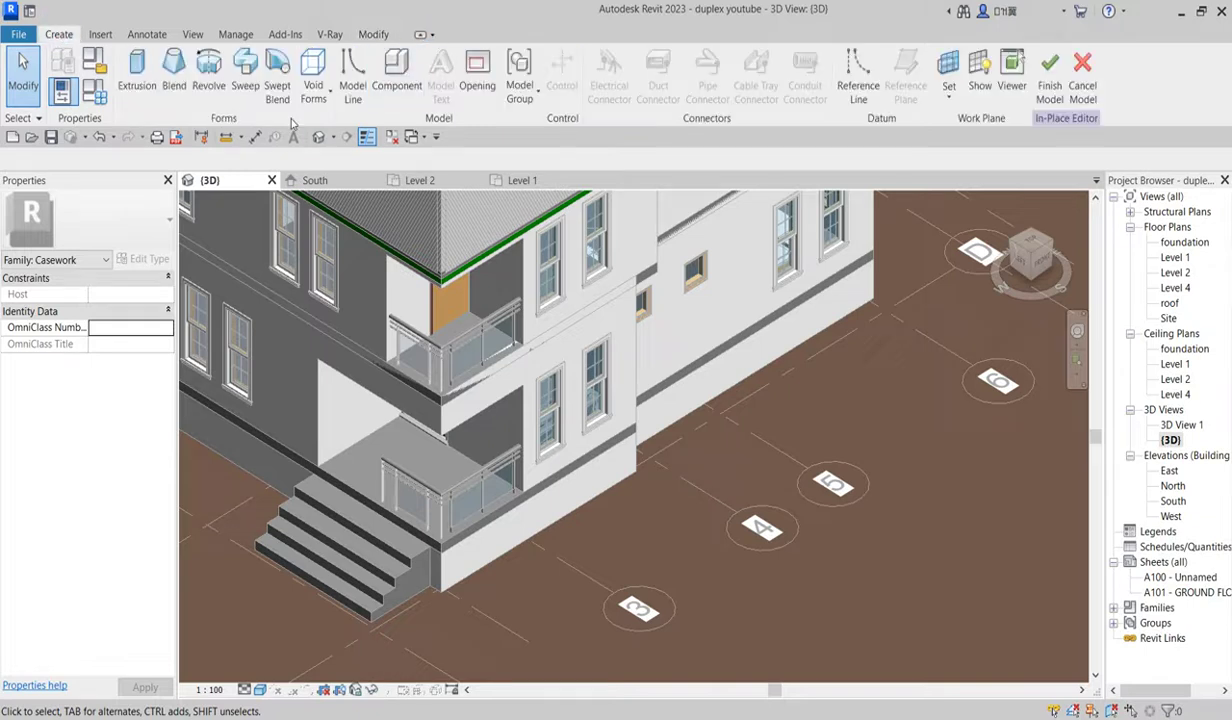
{"action": "left_click", "coordinate": [245, 72]}
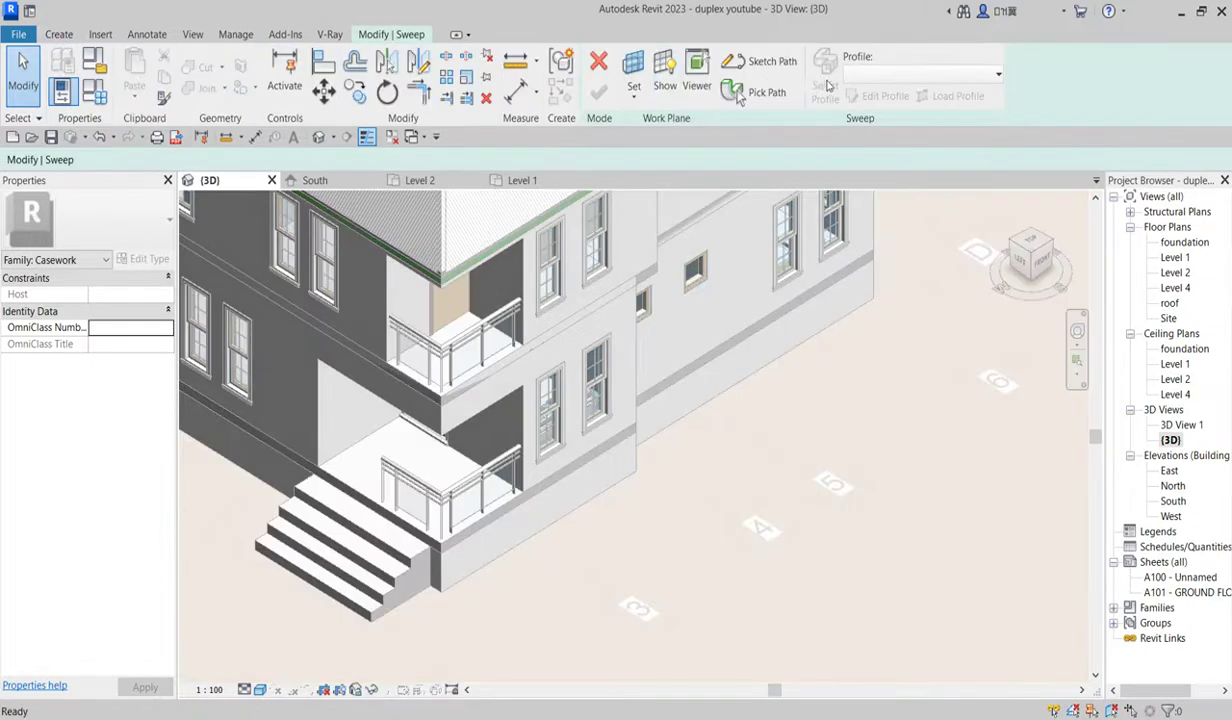
{"action": "left_click", "coordinate": [758, 95]}
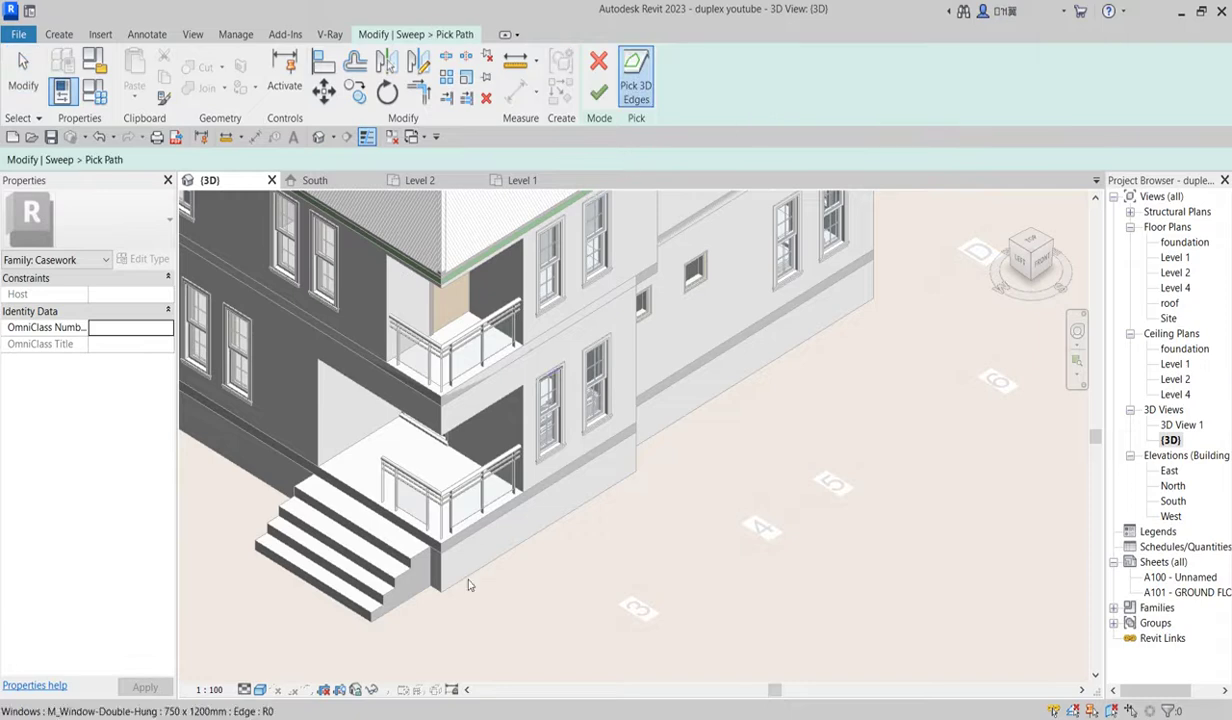
{"action": "scroll", "coordinate": [517, 410], "scroll_direction": "up", "scroll_amount": 4}
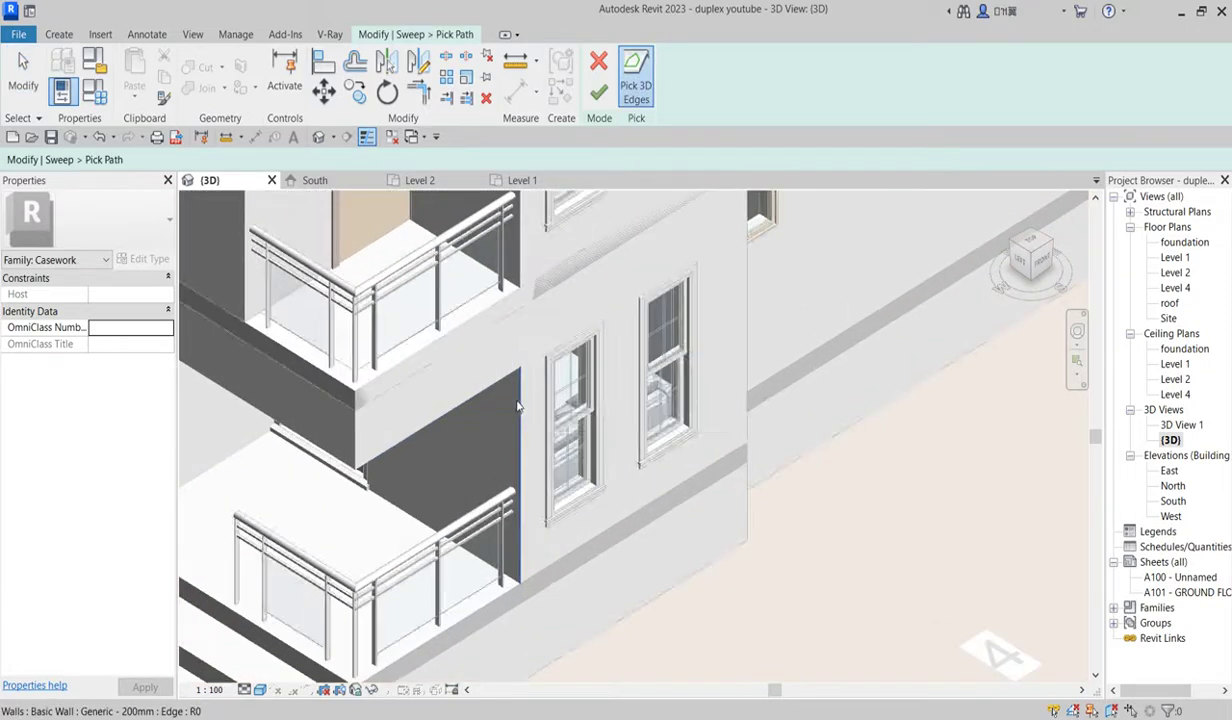
{"action": "left_click", "coordinate": [519, 407]}
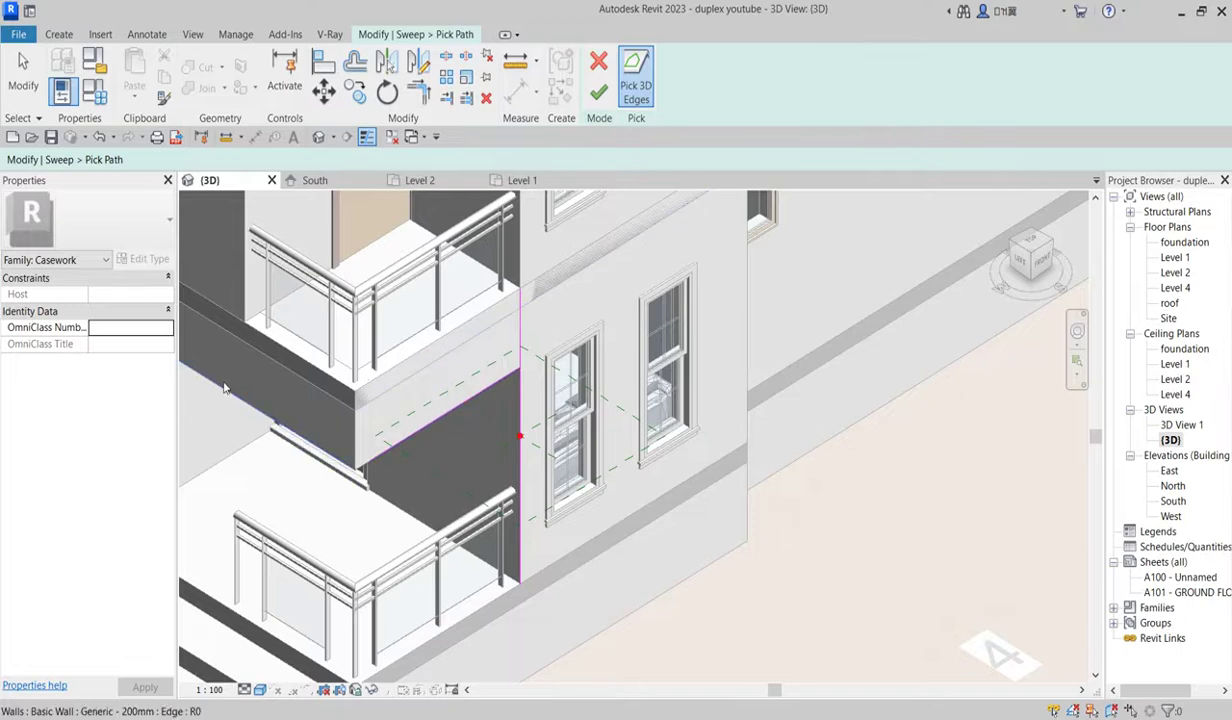
{"action": "middle_click_drag", "start_coordinate": [222, 370], "coordinate": [570, 446], "text": "shift"}
{"action": "scroll", "coordinate": [256, 400], "scroll_direction": "up", "scroll_amount": 3}
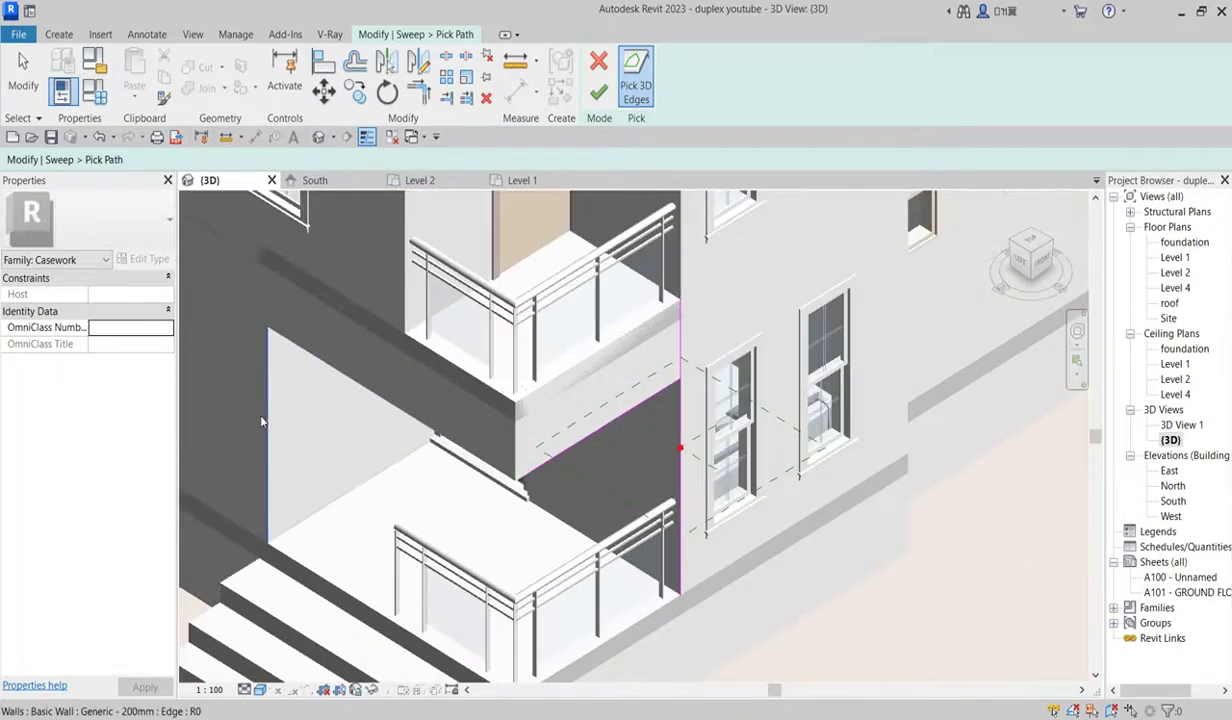
{"action": "left_click", "coordinate": [262, 403]}
{"action": "scroll", "coordinate": [389, 392], "scroll_direction": "up", "scroll_amount": 5}
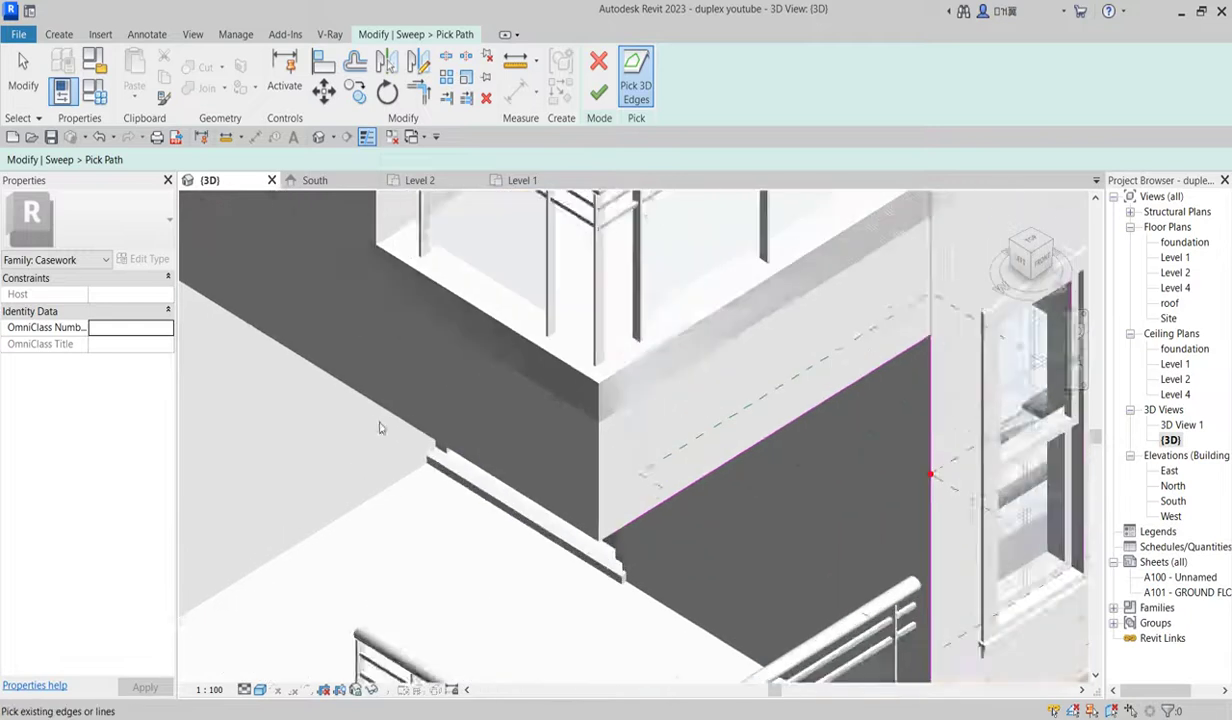
{"action": "scroll", "coordinate": [349, 465], "scroll_direction": "down", "scroll_amount": 5}
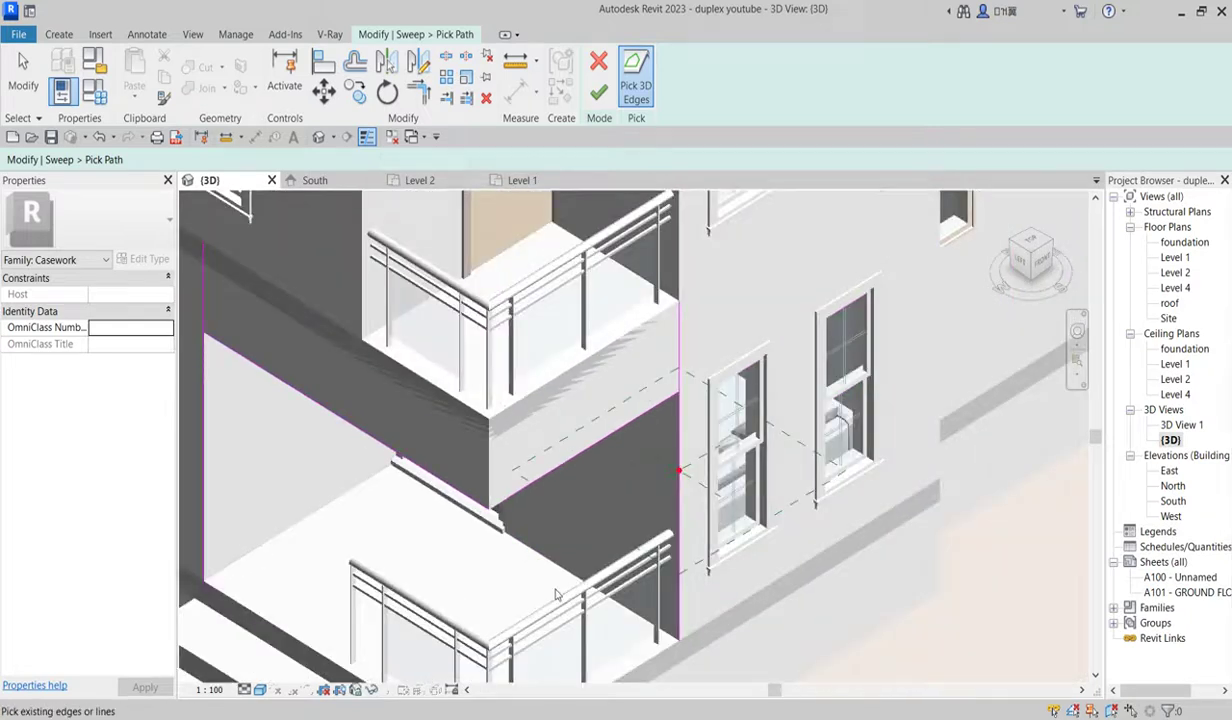
- Join the path lines into clean corners with Trim/Extend to Corner and finish the path
{"action": "left_click", "coordinate": [413, 98]}
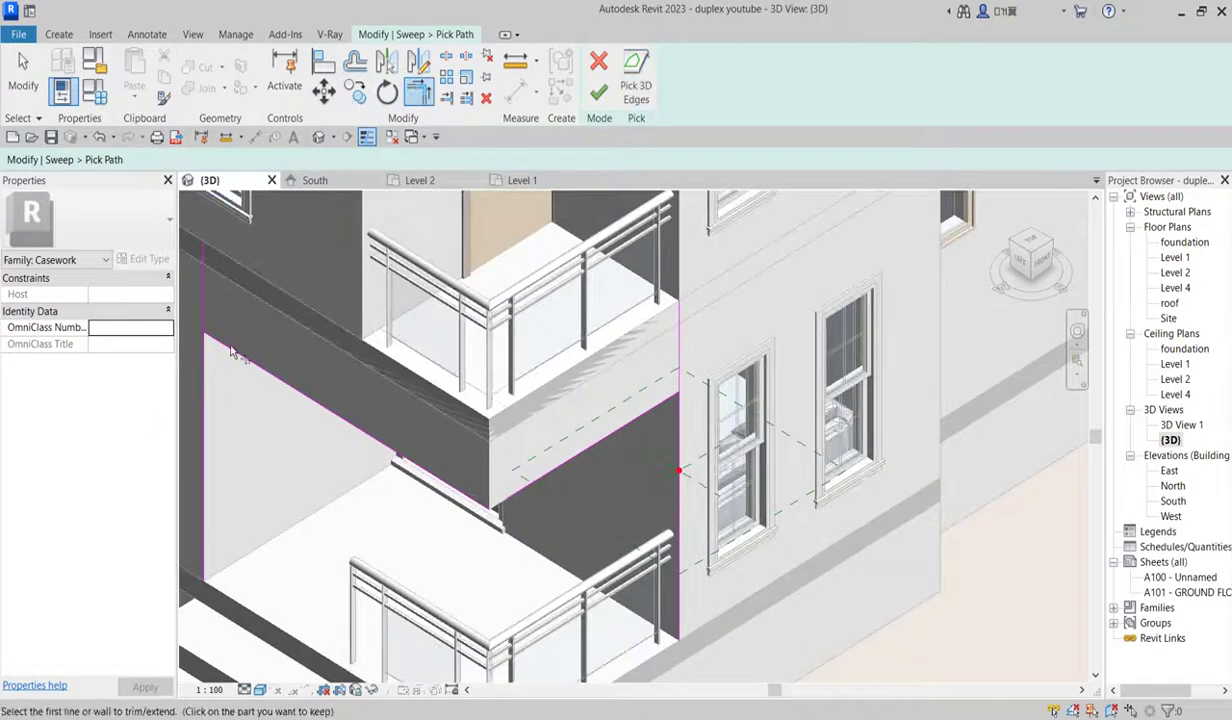
{"action": "left_click", "coordinate": [203, 381]}
{"action": "left_click", "coordinate": [379, 440]}
{"action": "left_click", "coordinate": [590, 450]}
{"action": "scroll", "coordinate": [678, 452], "scroll_direction": "down", "scroll_amount": 5}
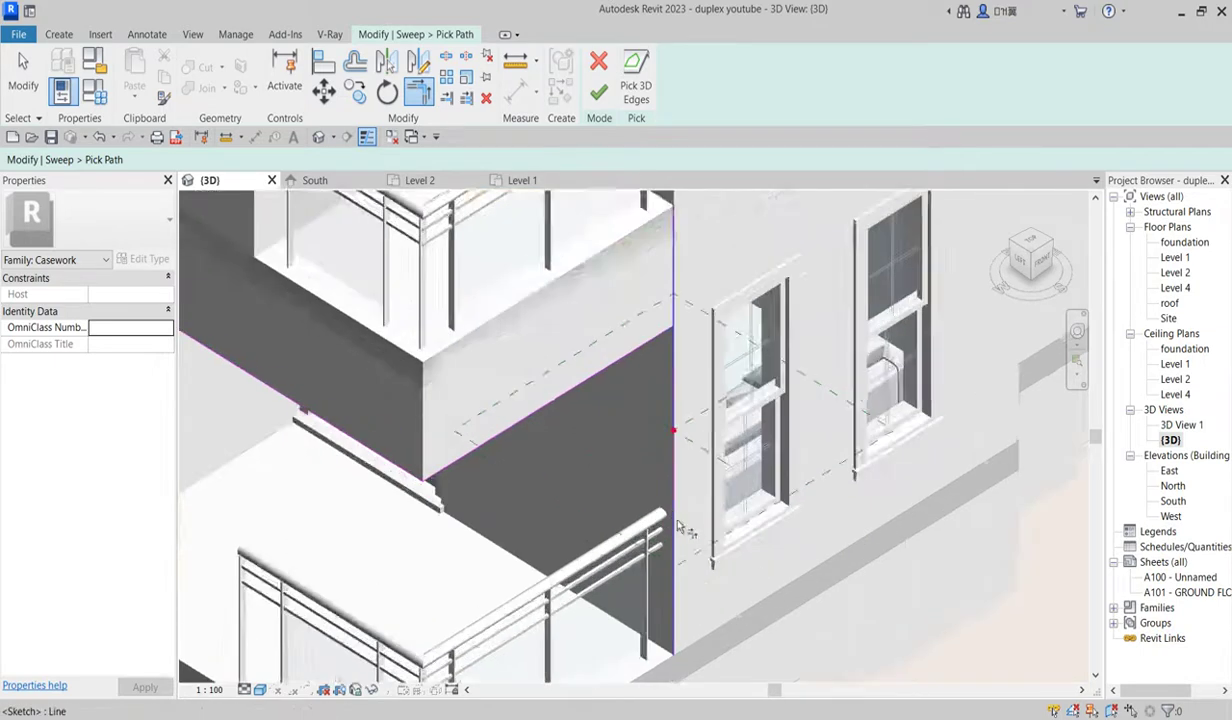
{"action": "scroll", "coordinate": [676, 450], "scroll_direction": "up", "scroll_amount": 3}
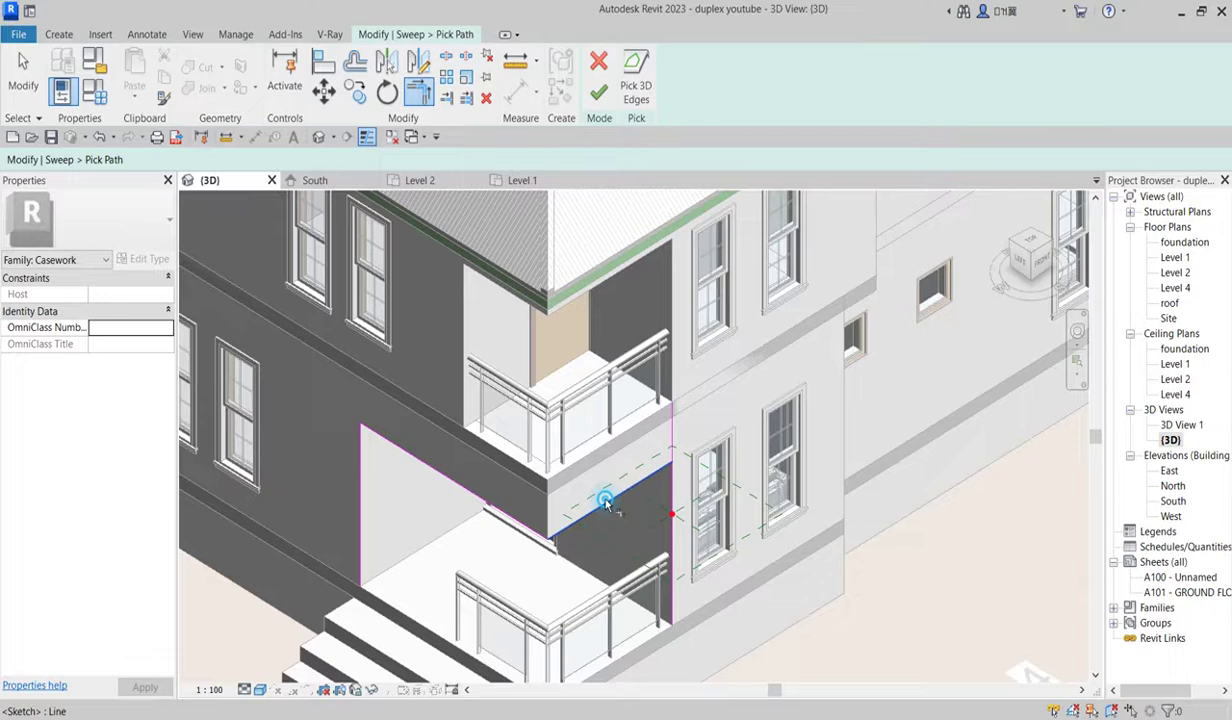
{"action": "scroll", "coordinate": [672, 488], "scroll_direction": "down", "scroll_amount": 4}
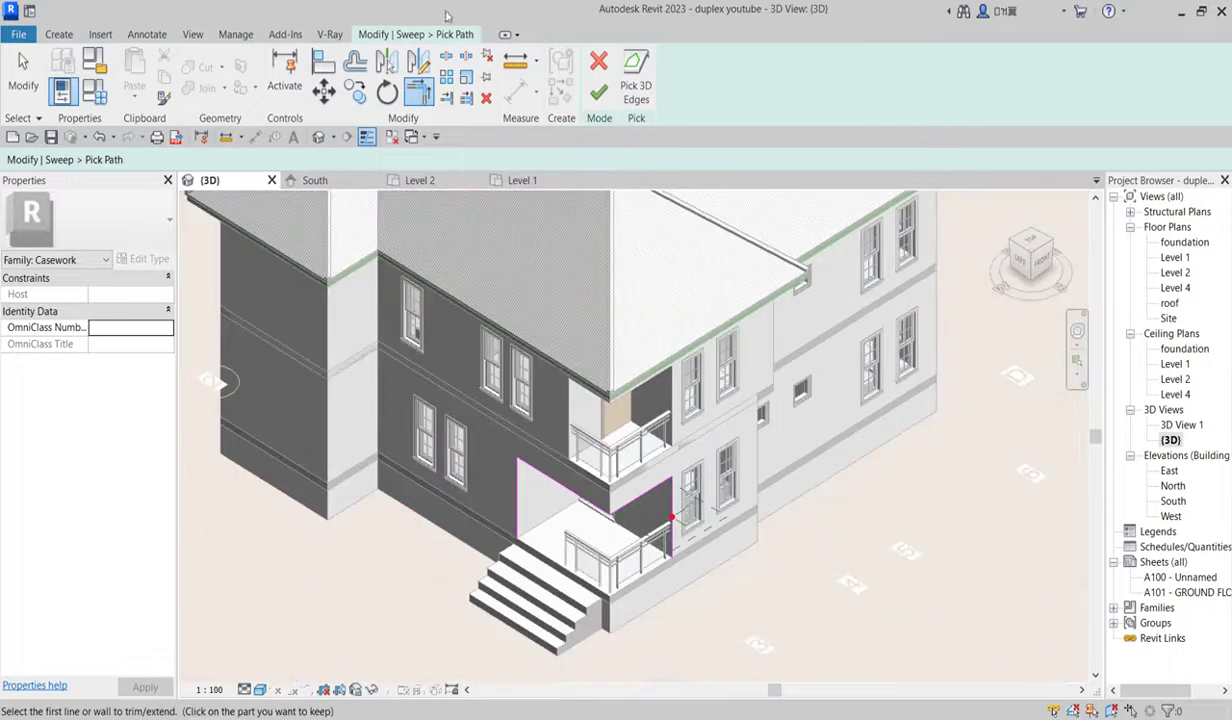
{"action": "left_click", "coordinate": [598, 95]}
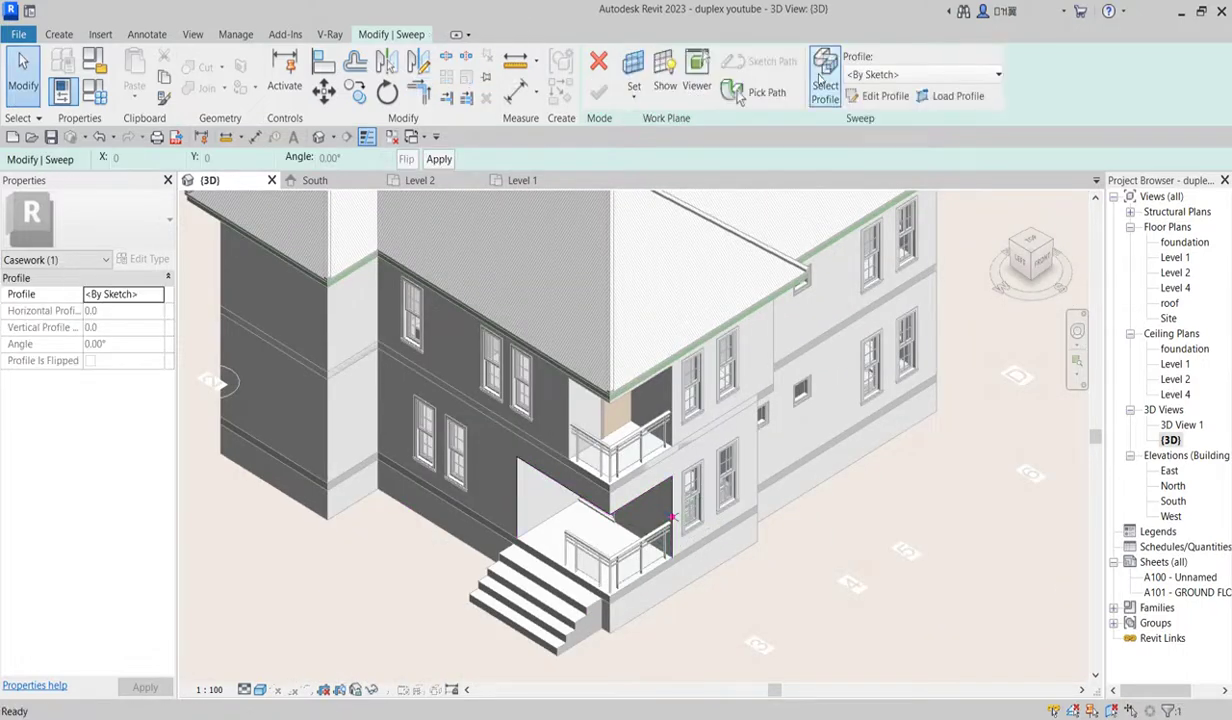
- Enter Edit Profile mode to sketch the porch sweep's cross-section
{"action": "scroll", "coordinate": [505, 527], "scroll_direction": "up", "scroll_amount": 3}
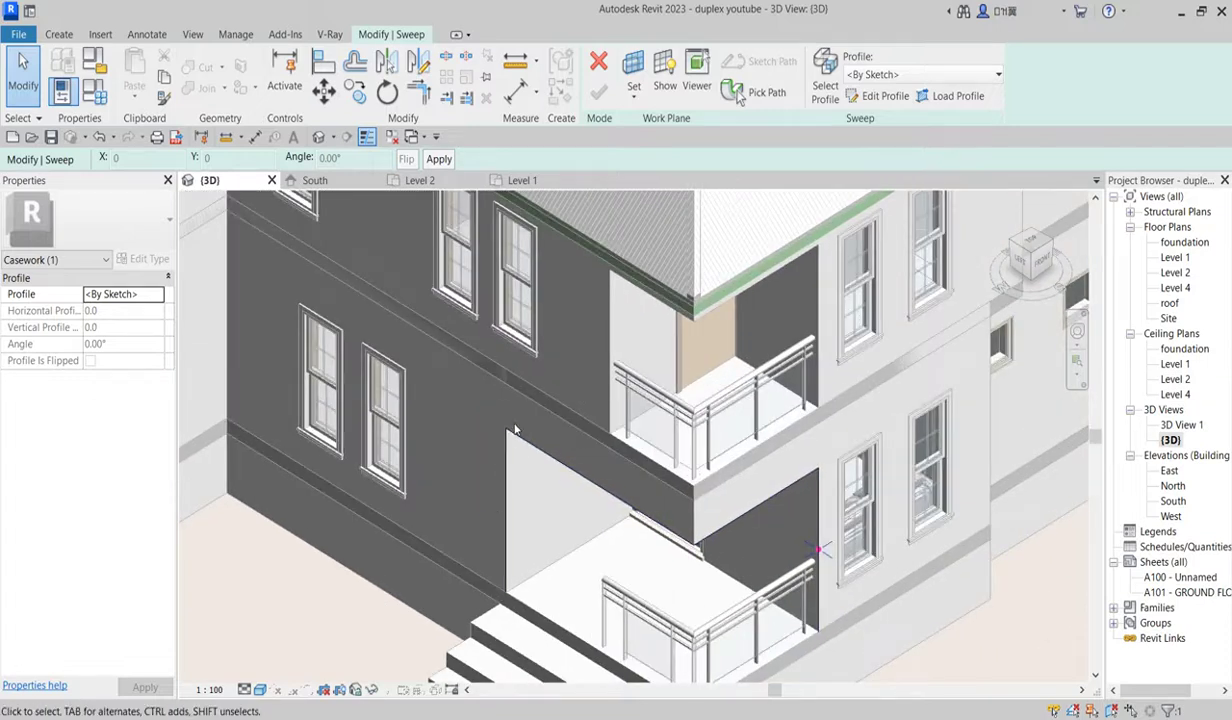
{"action": "scroll", "coordinate": [490, 418], "scroll_direction": "down", "scroll_amount": 4}
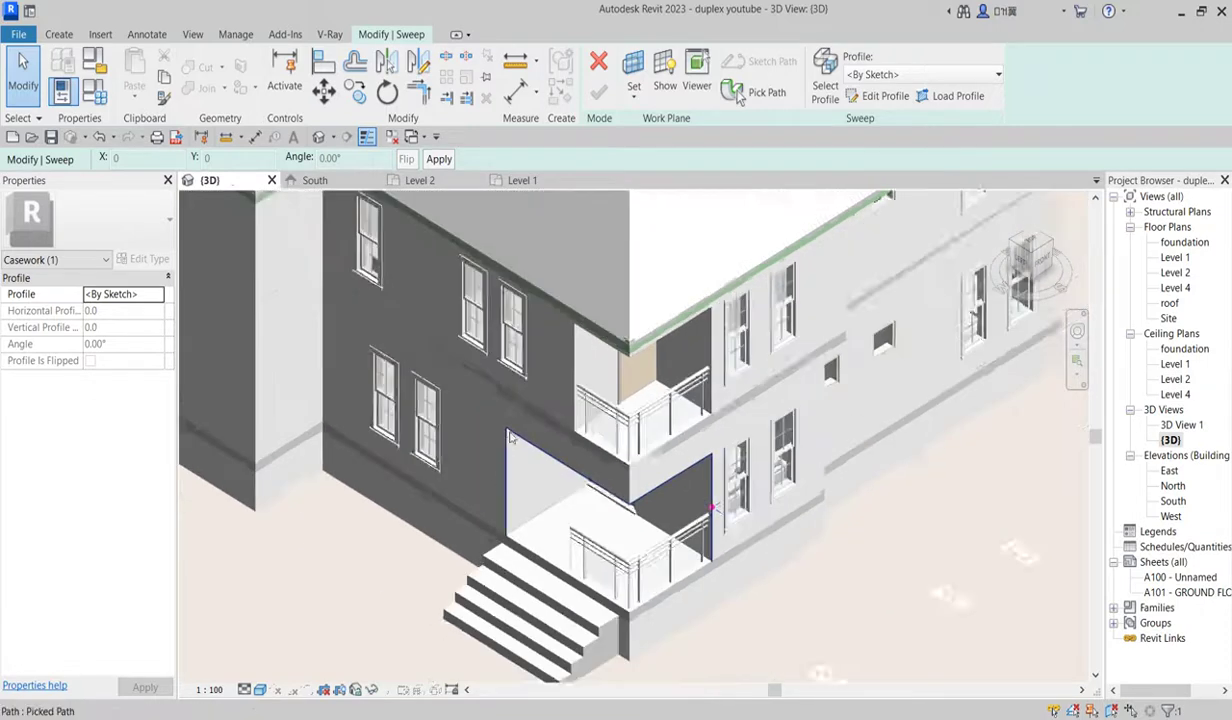
{"action": "scroll", "coordinate": [684, 459], "scroll_direction": "up", "scroll_amount": 4}
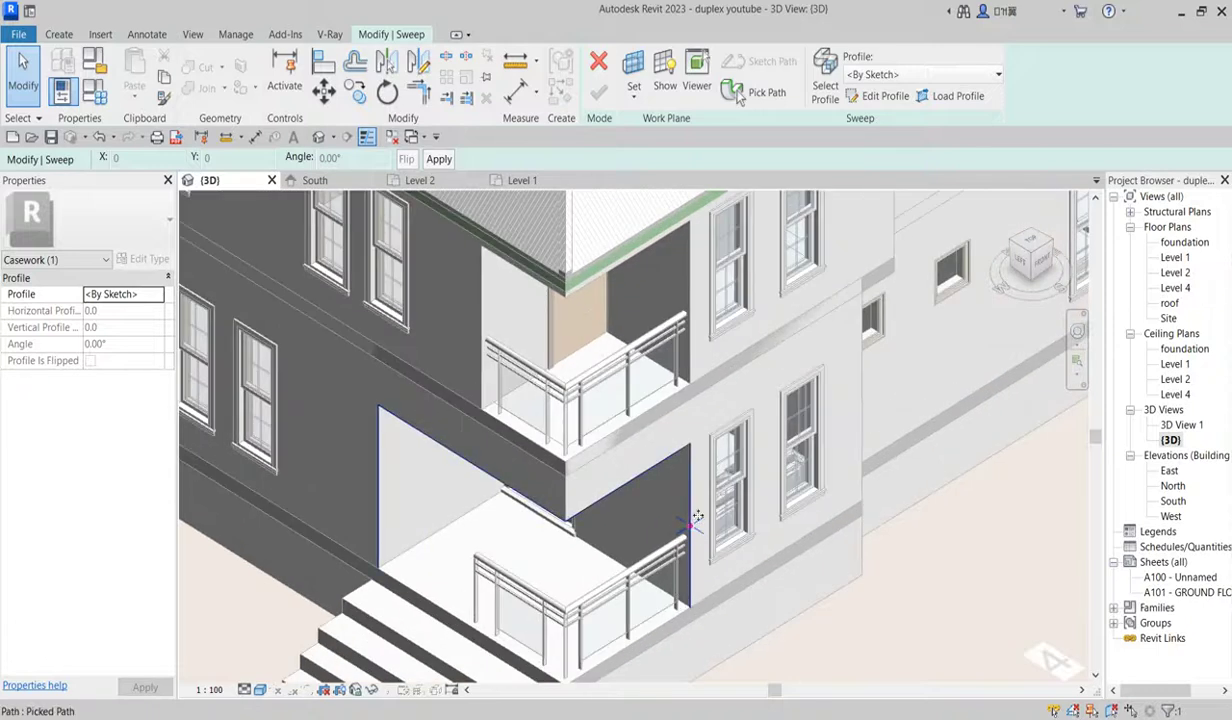
{"action": "left_click", "coordinate": [886, 97]}
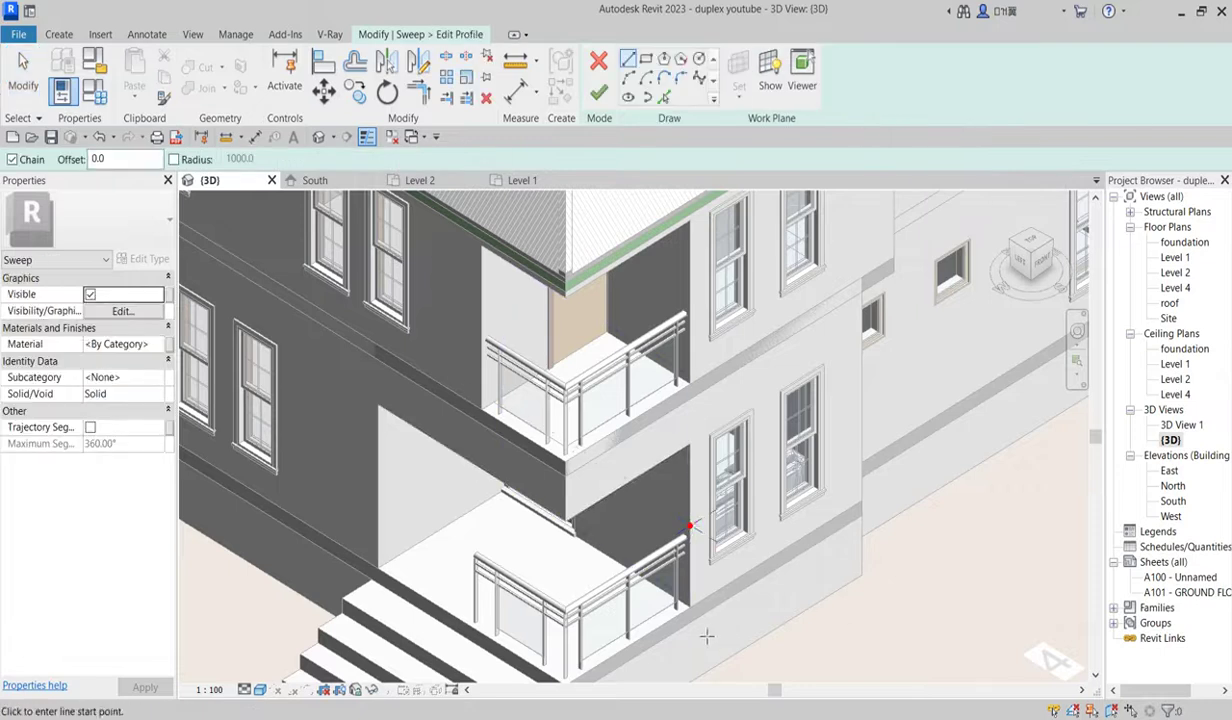
- Open the Level 1 plan and start a straight profile line at the porch corner
{"action": "double_click", "coordinate": [1175, 257]}
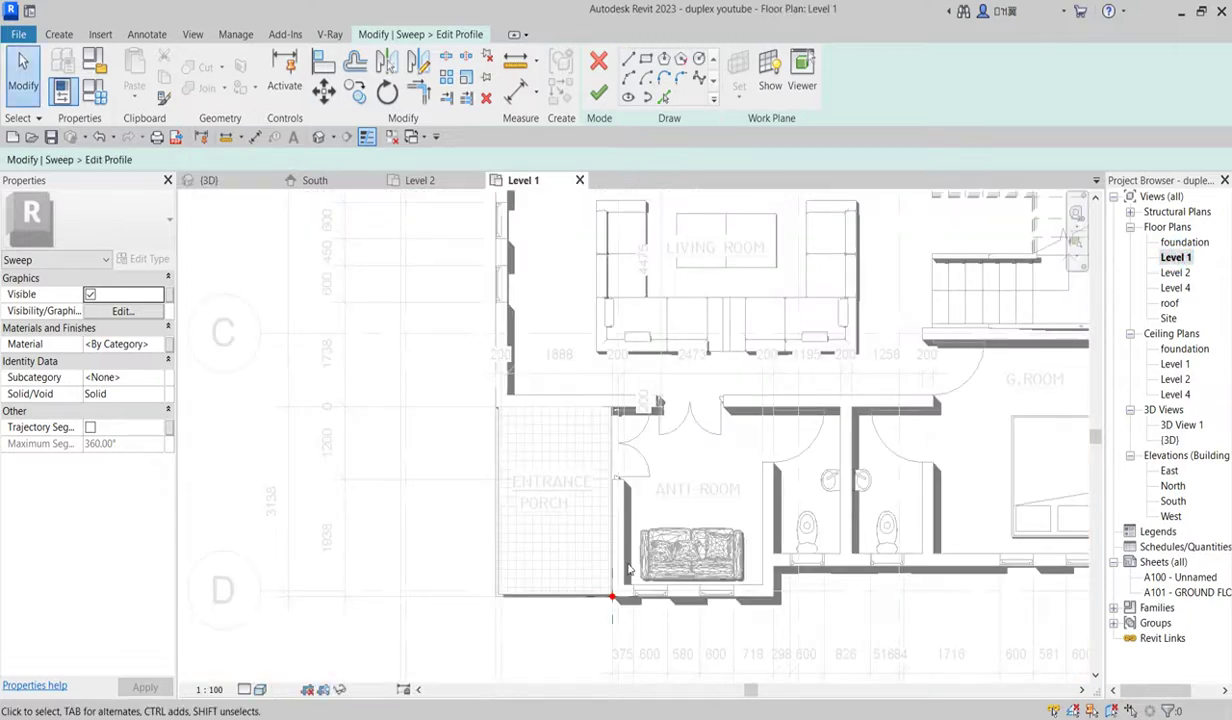
{"action": "scroll", "coordinate": [597, 618], "scroll_direction": "up", "scroll_amount": 2}
{"action": "scroll", "coordinate": [650, 560], "scroll_direction": "up", "scroll_amount": 3}
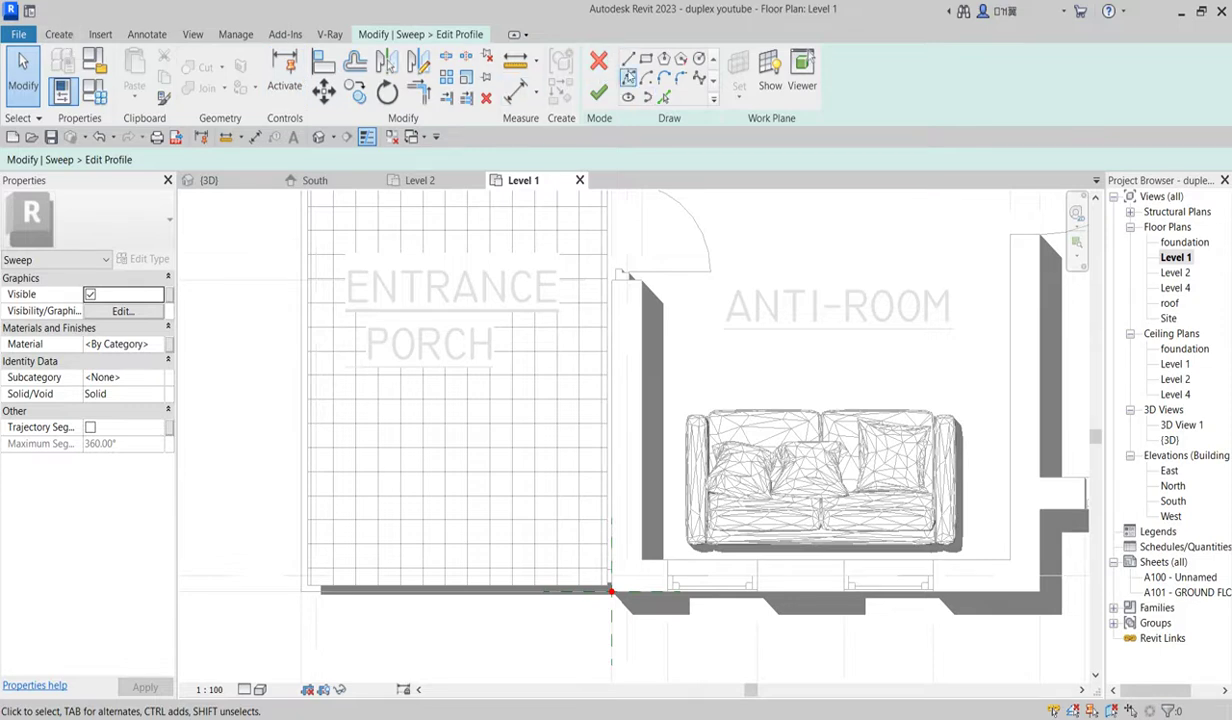
{"action": "left_click", "coordinate": [627, 60]}
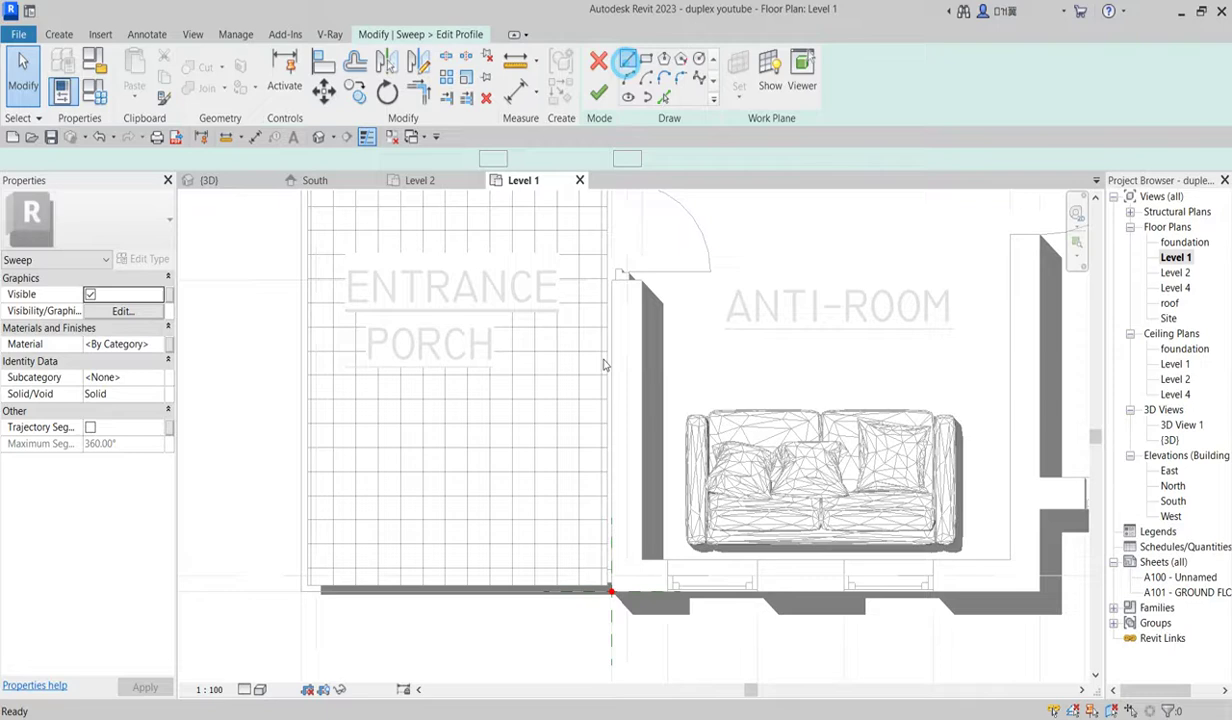
{"action": "scroll", "coordinate": [610, 560], "scroll_direction": "up", "scroll_amount": 3}
{"action": "left_click", "coordinate": [617, 556]}
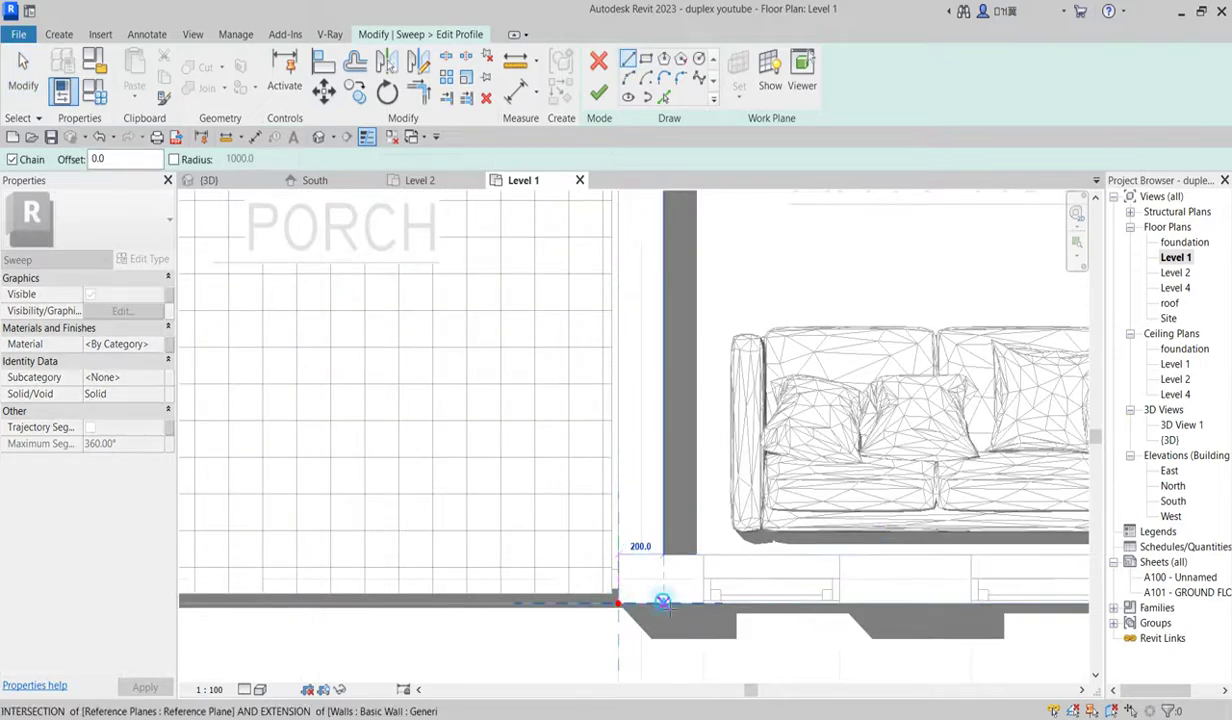
{"action": "scroll", "coordinate": [660, 605], "scroll_direction": "up", "scroll_amount": 2}
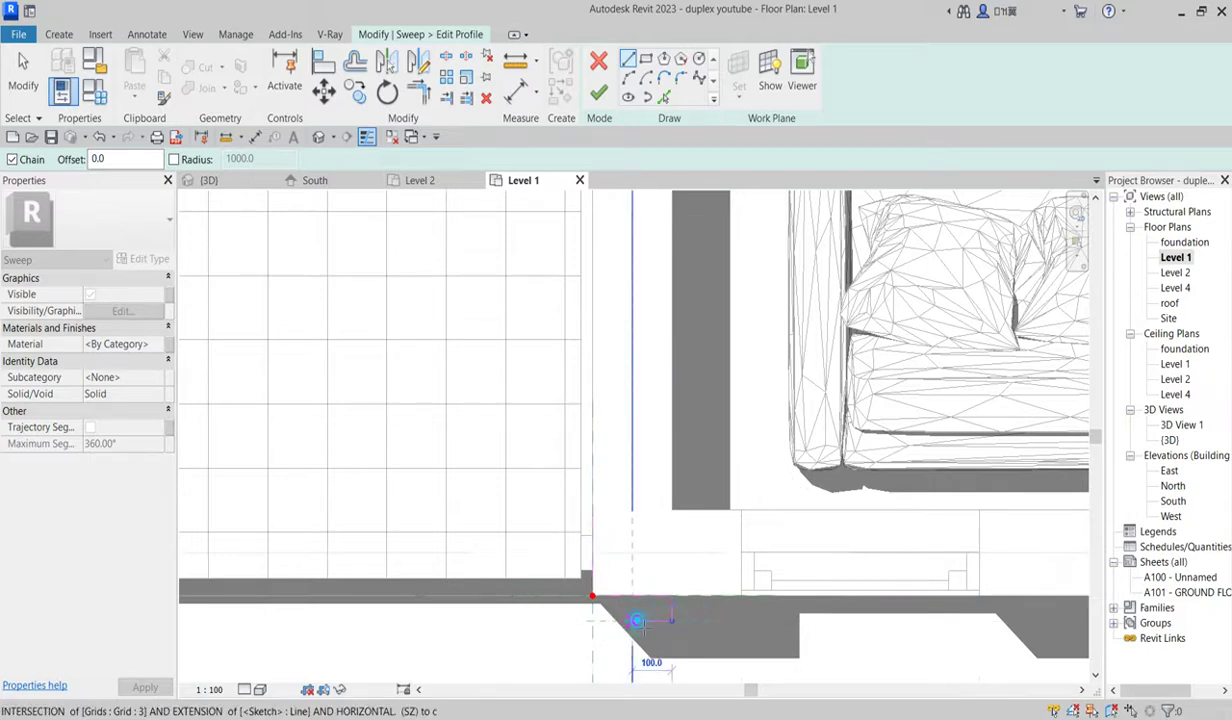
- Redraw the profile at the wall corner with a line and tangent end arc, then finish the profile
{"action": "right_click", "coordinate": [599, 547]}
{"action": "left_click", "coordinate": [670, 310]}
{"action": "left_click", "coordinate": [591, 511]}
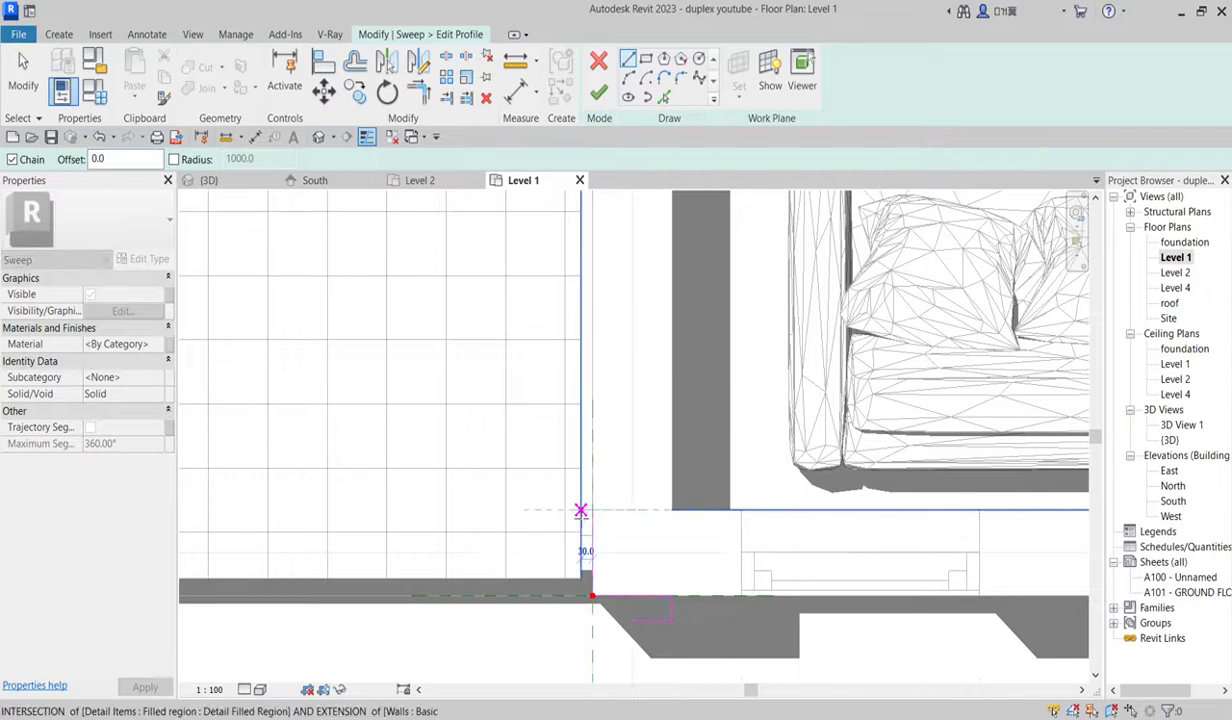
{"action": "scroll", "coordinate": [572, 512], "scroll_direction": "up", "scroll_amount": 3}
{"action": "scroll", "coordinate": [572, 512], "scroll_direction": "up", "scroll_amount": 2}
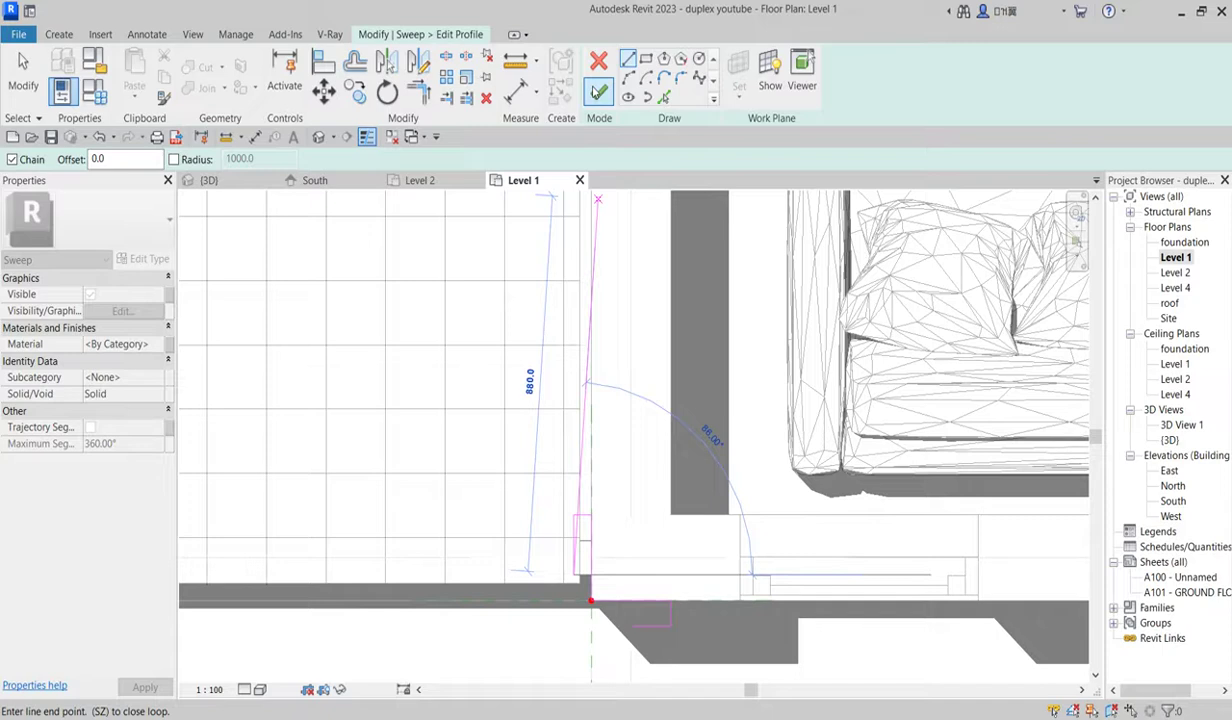
{"action": "left_click", "coordinate": [628, 79]}
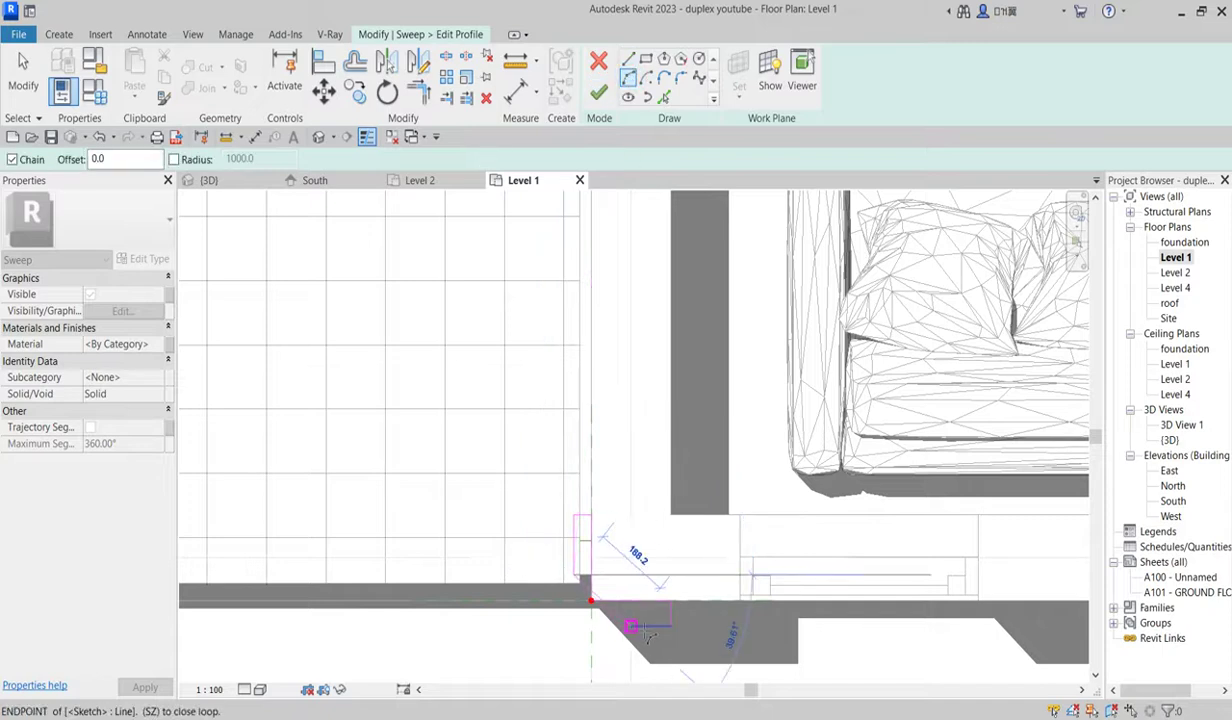
{"action": "left_click", "coordinate": [577, 634]}
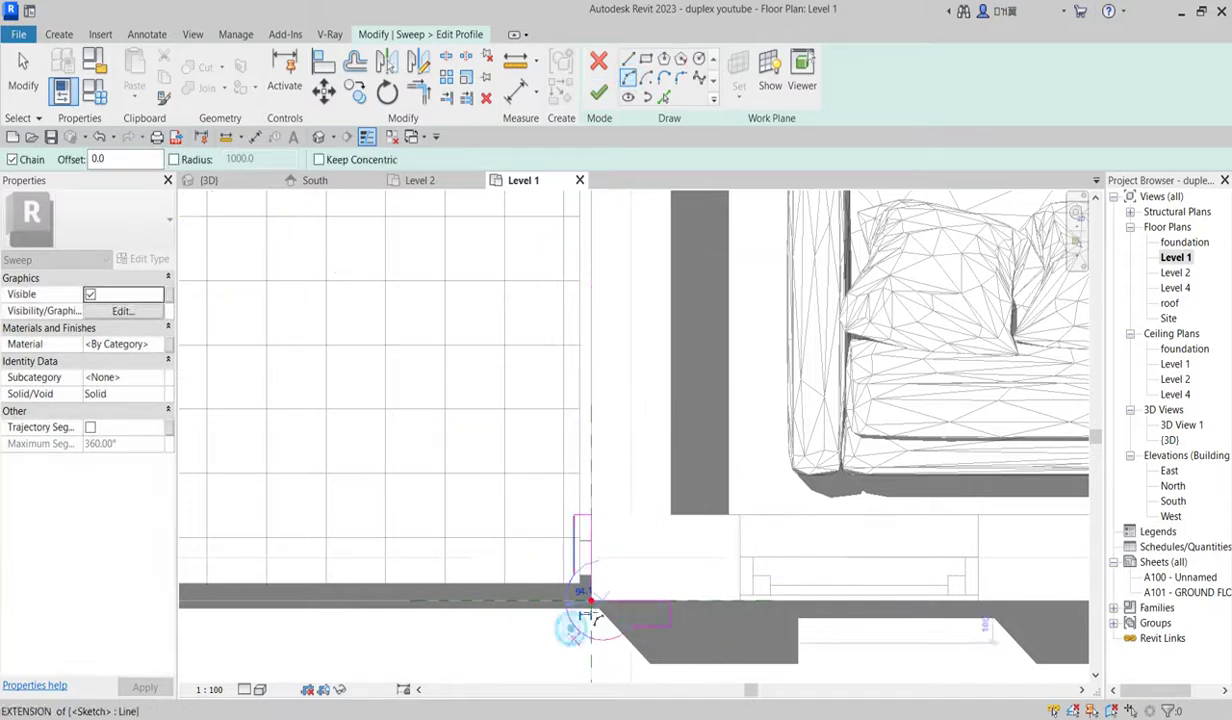
{"action": "left_click", "coordinate": [596, 92]}
- Finish the porch sweep, then inspect and select the new arch frame in the 3D view
{"action": "left_click", "coordinate": [596, 92]}
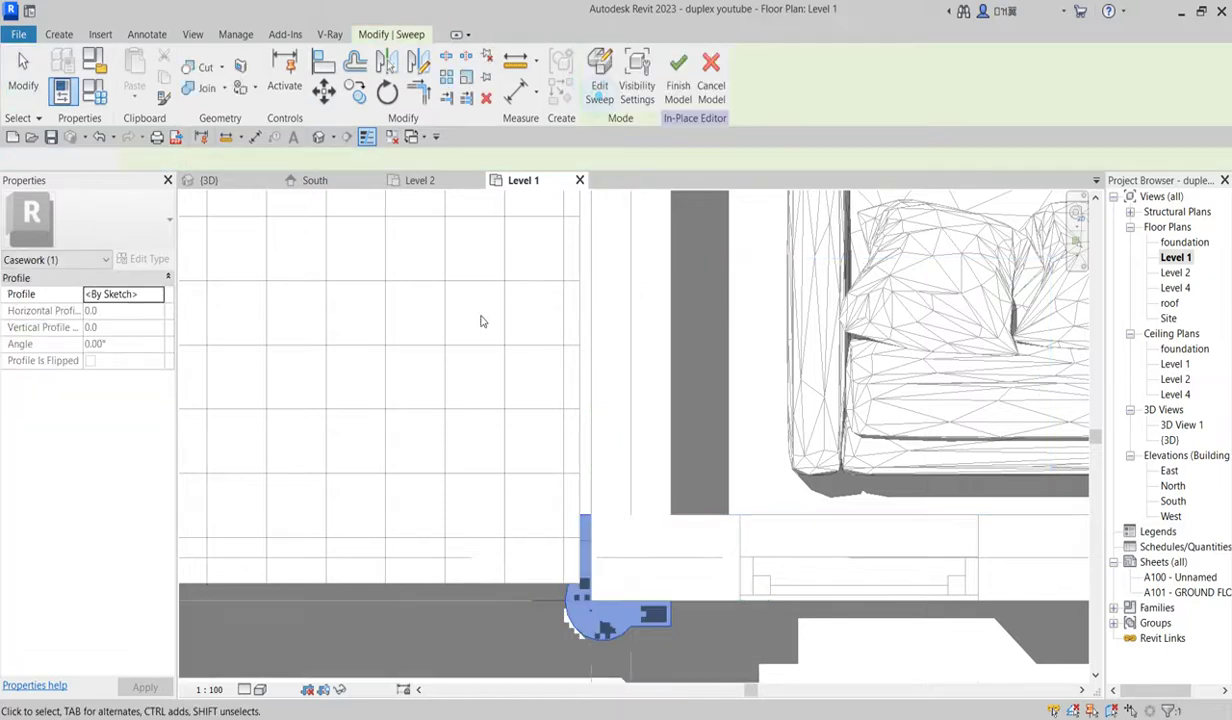
{"action": "scroll", "coordinate": [565, 495], "scroll_direction": "down", "scroll_amount": 5}
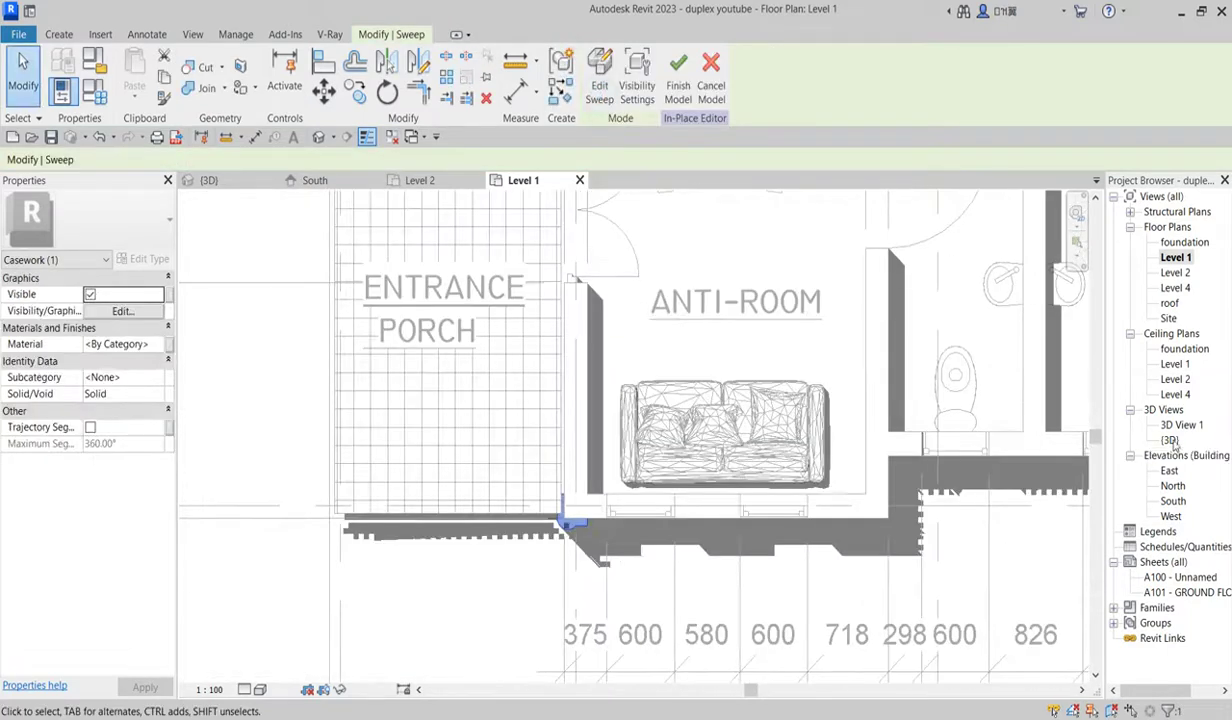
{"action": "double_click", "coordinate": [1170, 440]}
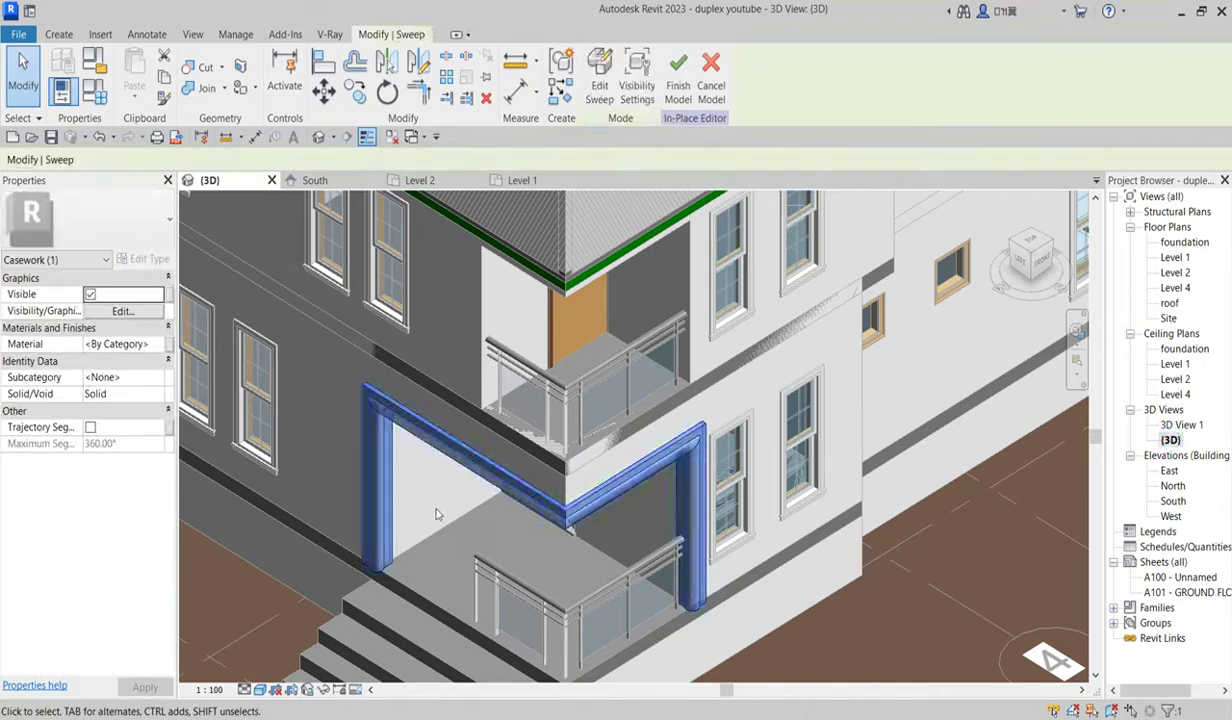
{"action": "left_click", "coordinate": [436, 514]}
{"action": "scroll", "coordinate": [440, 498], "scroll_direction": "down", "scroll_amount": 3}
{"action": "scroll", "coordinate": [552, 492], "scroll_direction": "up", "scroll_amount": 3}
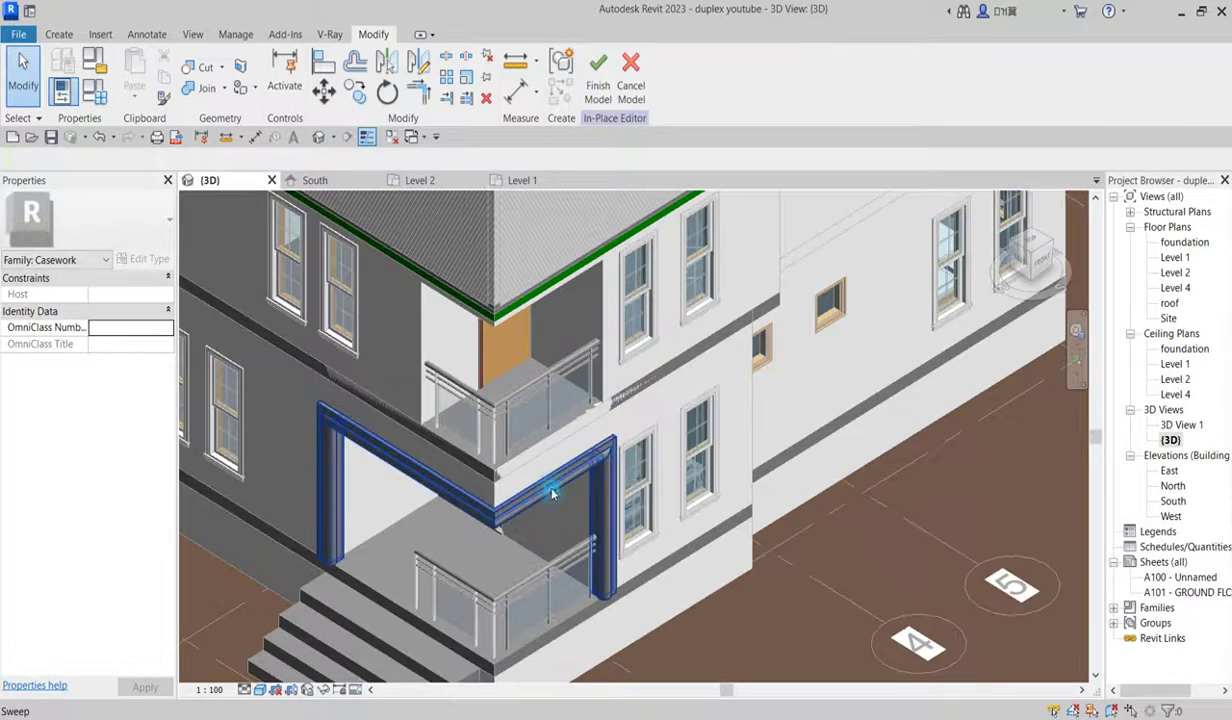
{"action": "left_click", "coordinate": [552, 492]}
{"action": "scroll", "coordinate": [552, 492], "scroll_direction": "down", "scroll_amount": 3}
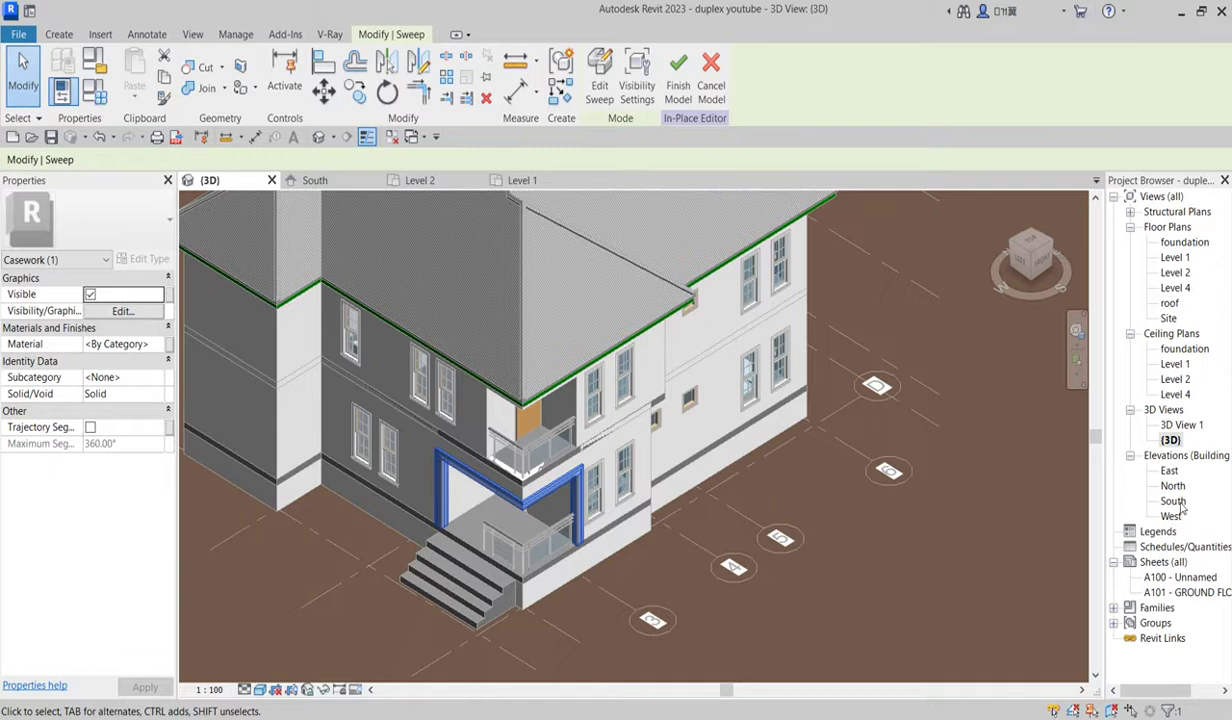
- In the South elevation, copy the porch frame 3000 up around the balcony opening and reopen Edit Sweep
{"action": "double_click", "coordinate": [1174, 502]}
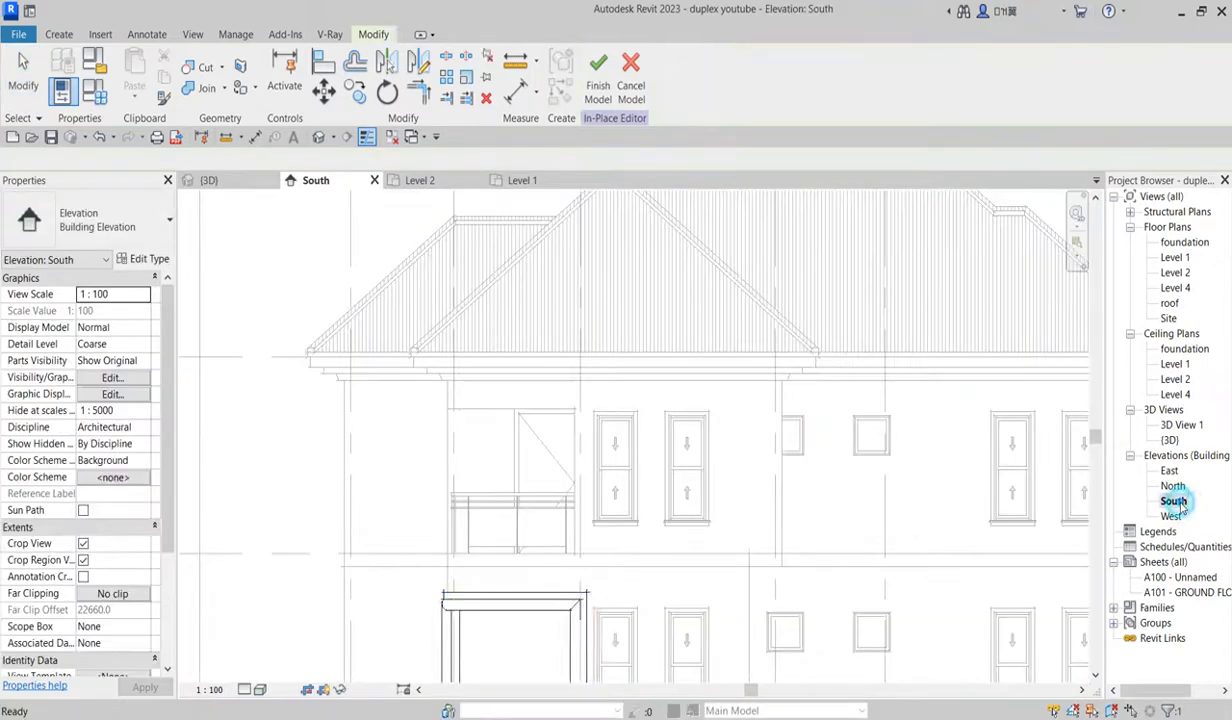
{"action": "scroll", "coordinate": [400, 410], "scroll_direction": "down", "scroll_amount": 3}
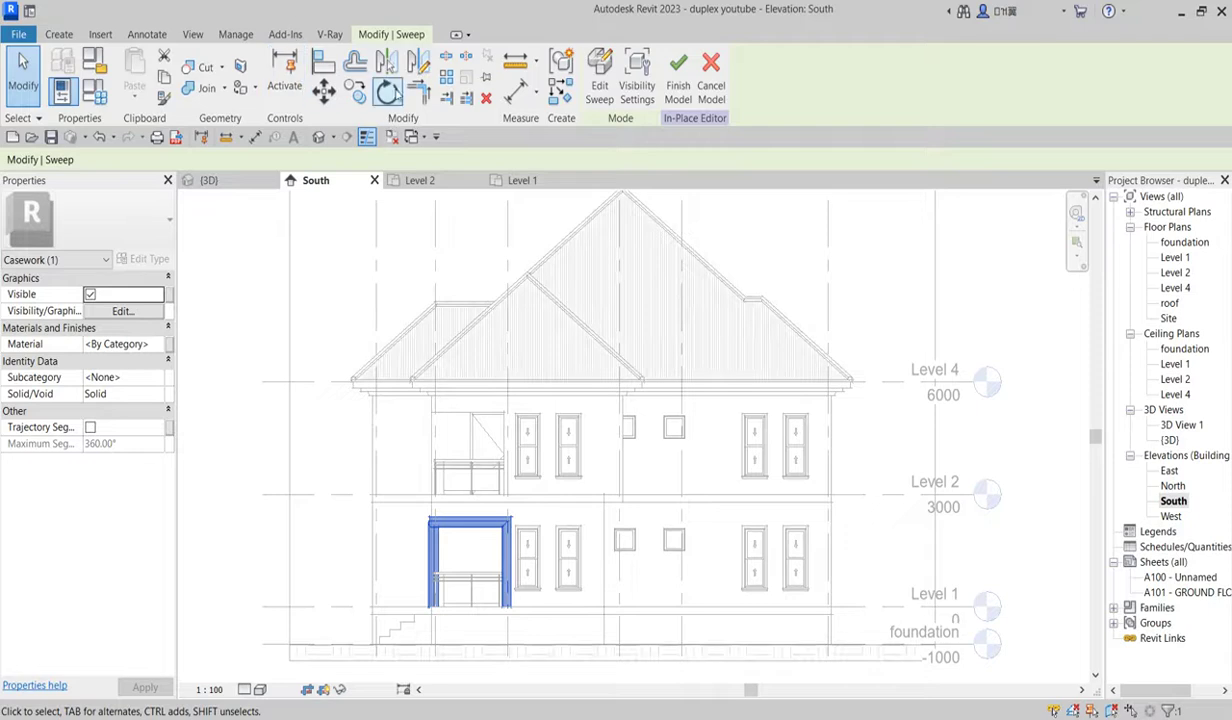
{"action": "left_click", "coordinate": [355, 91]}
{"action": "scroll", "coordinate": [530, 633], "scroll_direction": "up", "scroll_amount": 2}
{"action": "scroll", "coordinate": [530, 633], "scroll_direction": "up", "scroll_amount": 1}
{"action": "left_click", "coordinate": [512, 588]}
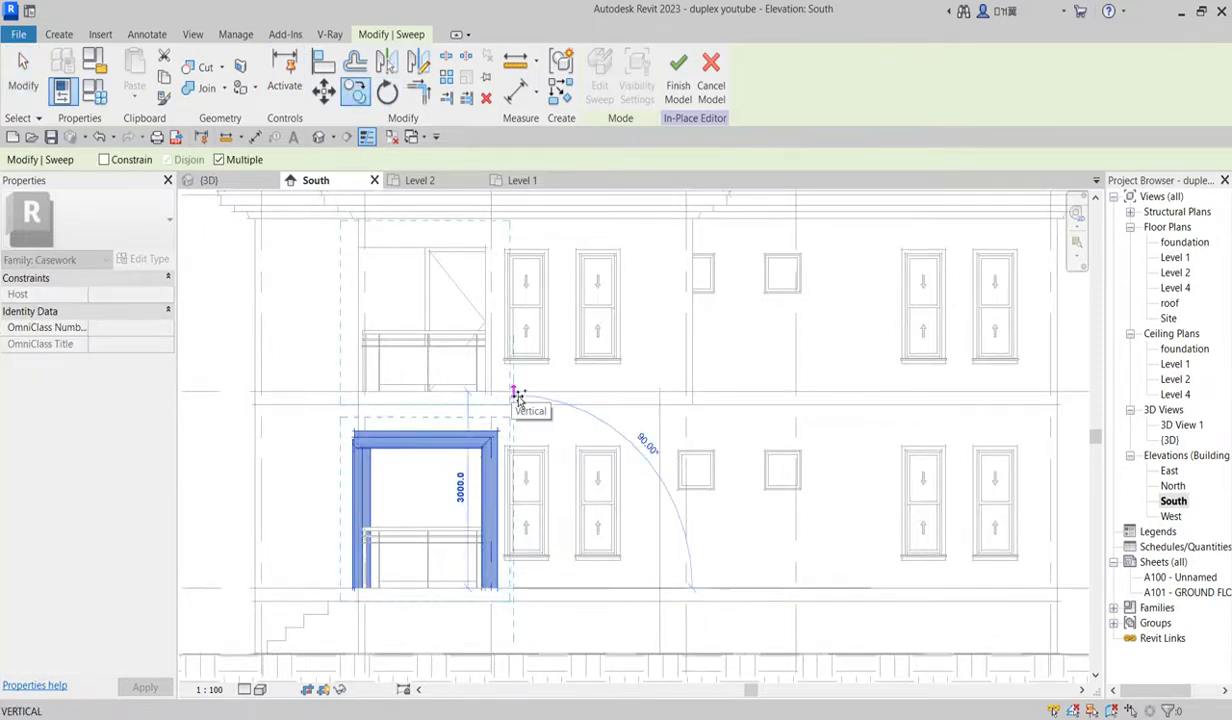
{"action": "scroll", "coordinate": [517, 396], "scroll_direction": "up", "scroll_amount": 3}
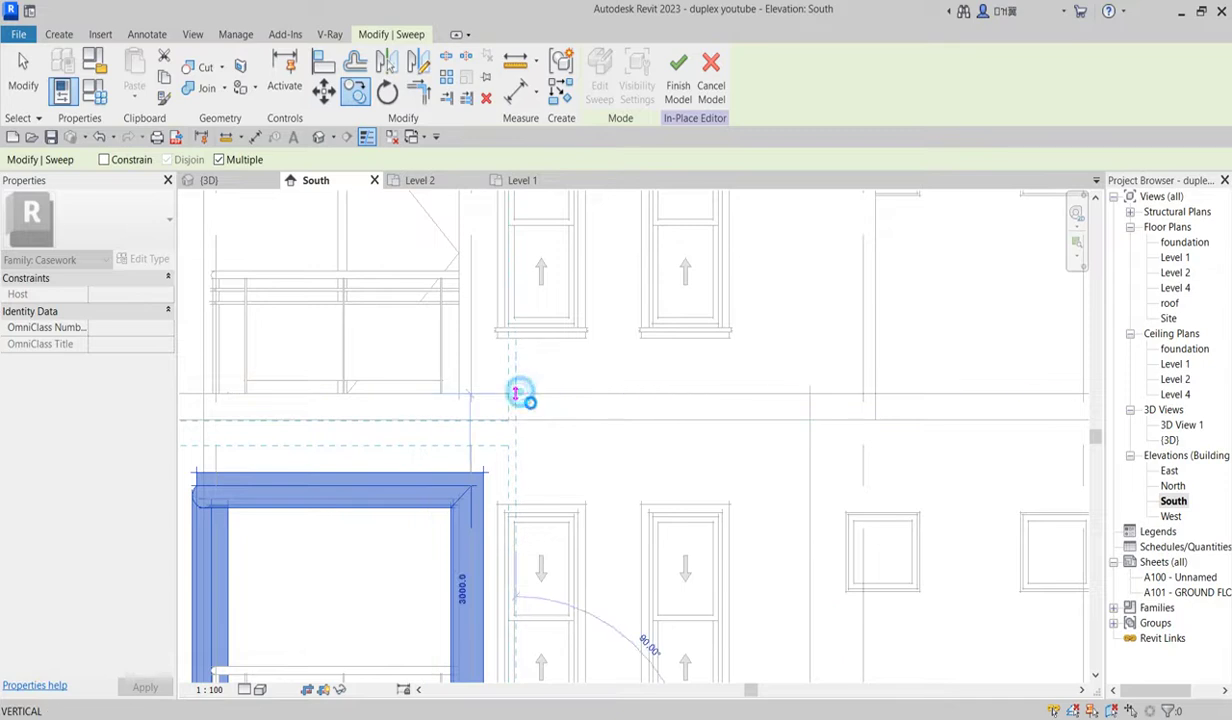
{"action": "scroll", "coordinate": [536, 510], "scroll_direction": "down", "scroll_amount": 3}
{"action": "left_click", "coordinate": [547, 512]}
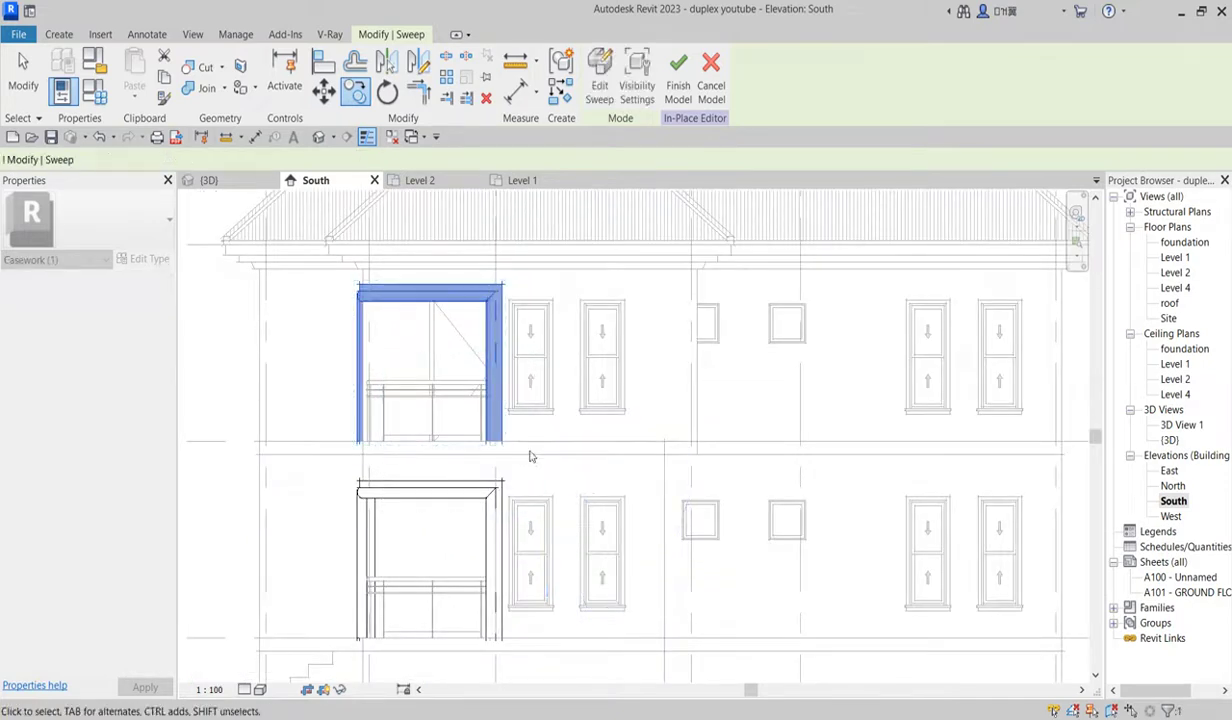
{"action": "left_click", "coordinate": [599, 75]}
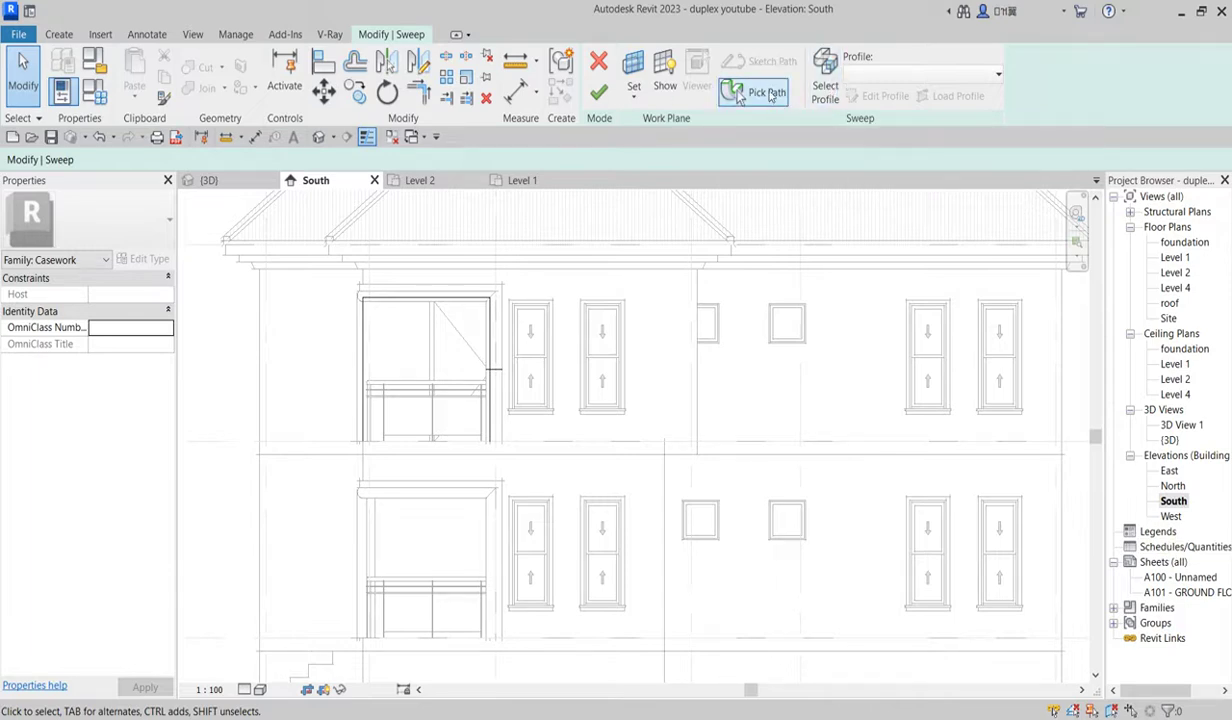
- Start picking a new sweep path and select the balcony path line in the West elevation
{"action": "left_click", "coordinate": [768, 94]}
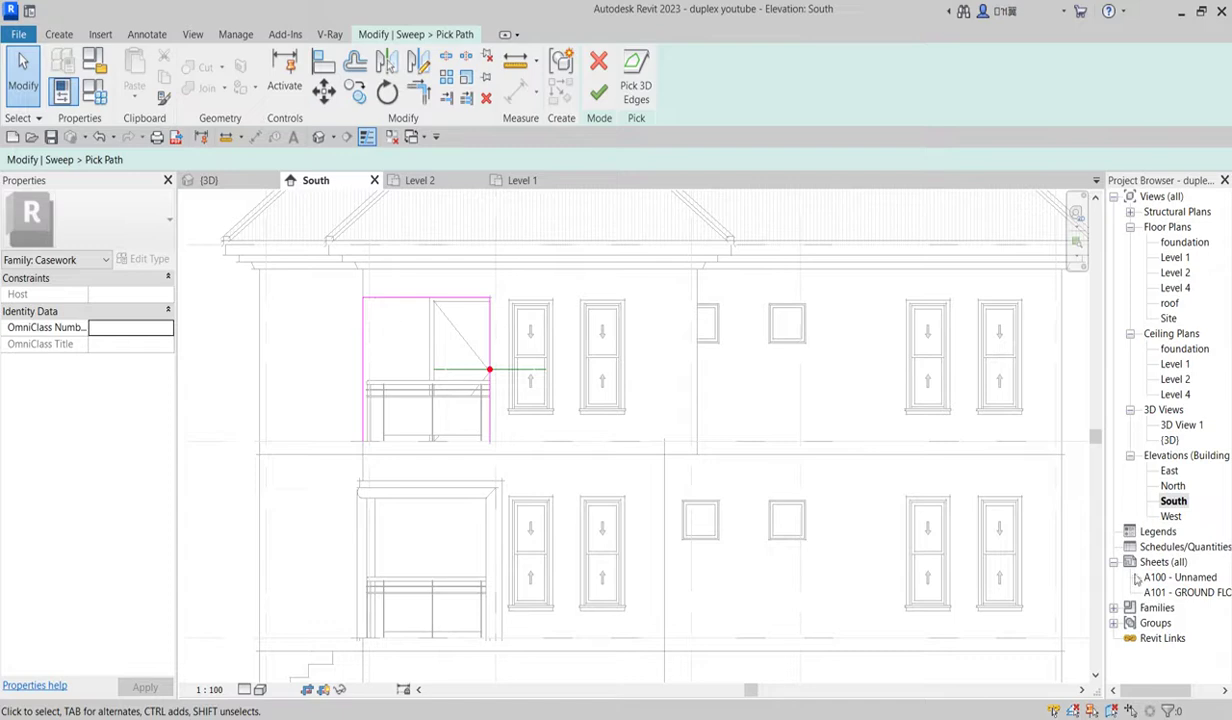
{"action": "double_click", "coordinate": [1172, 516]}
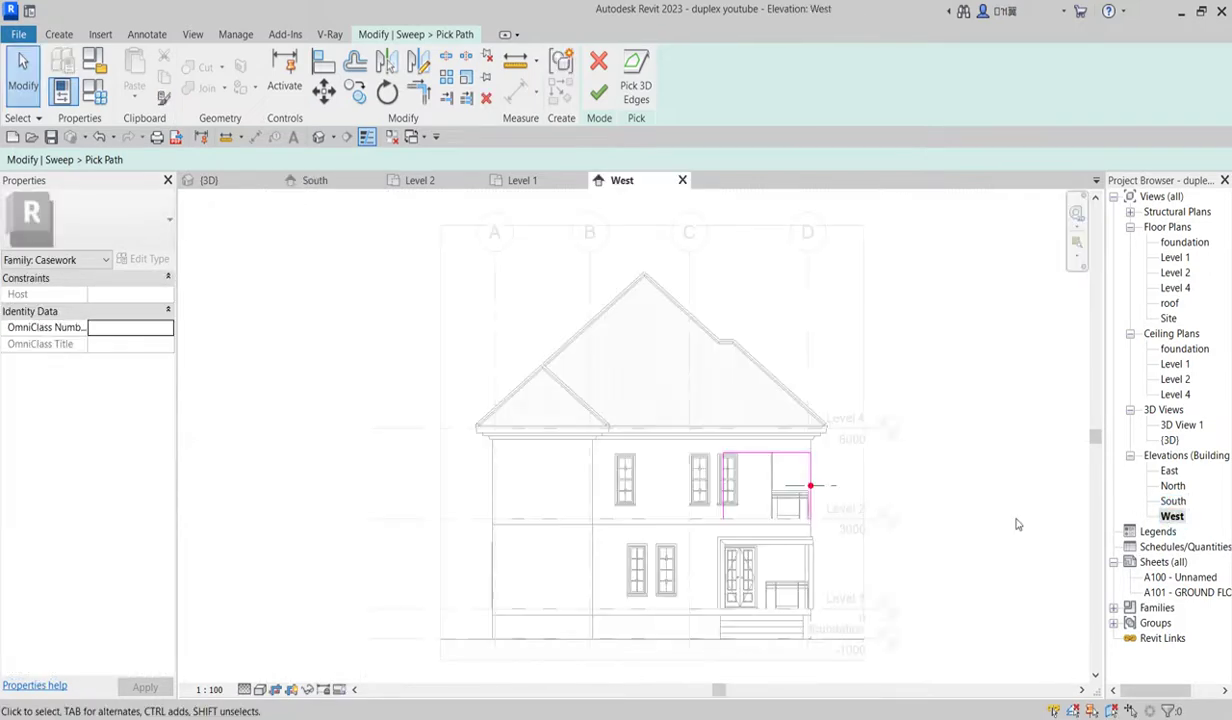
{"action": "scroll", "coordinate": [740, 497], "scroll_direction": "up", "scroll_amount": 4}
{"action": "left_click_drag", "start_coordinate": [662, 376], "coordinate": [782, 617]}
- Move the path line 1800 to the right, trim the path lines into corners, and finish the path
{"action": "left_click", "coordinate": [323, 91]}
{"action": "scroll", "coordinate": [726, 452], "scroll_direction": "up", "scroll_amount": 2}
{"action": "left_click", "coordinate": [711, 411]}
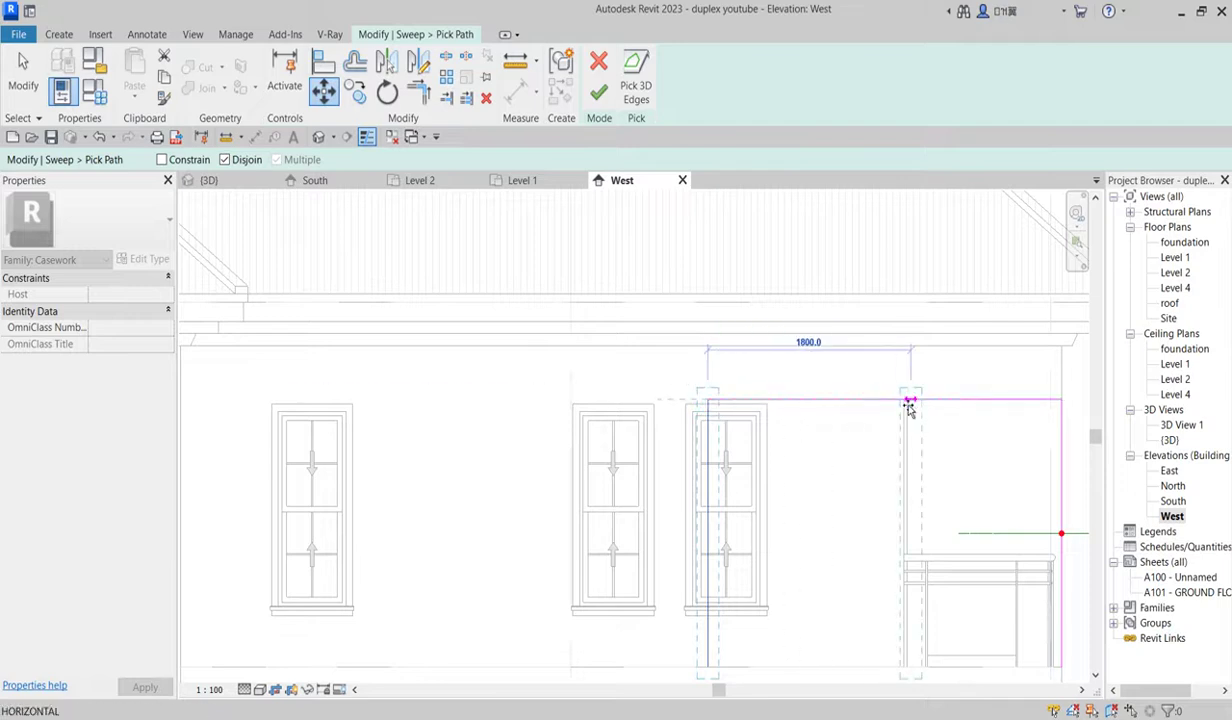
{"action": "left_click", "coordinate": [909, 404]}
{"action": "scroll", "coordinate": [800, 420], "scroll_direction": "down", "scroll_amount": 2}
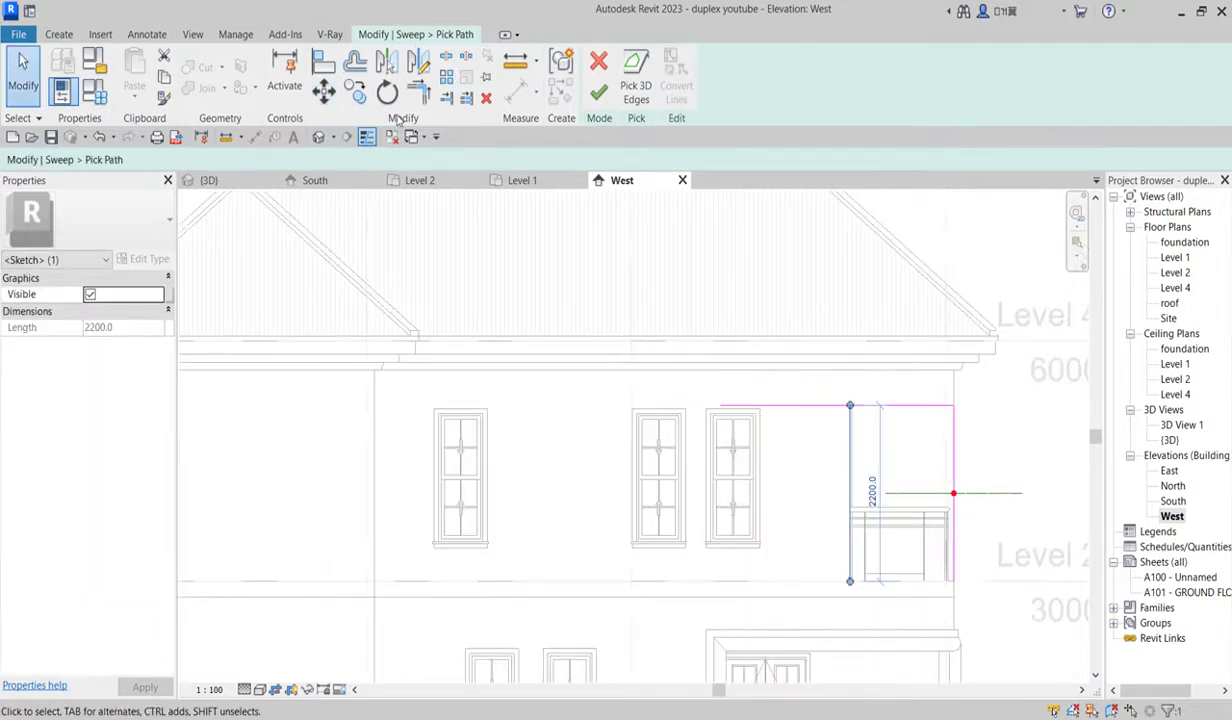
{"action": "left_click", "coordinate": [419, 90]}
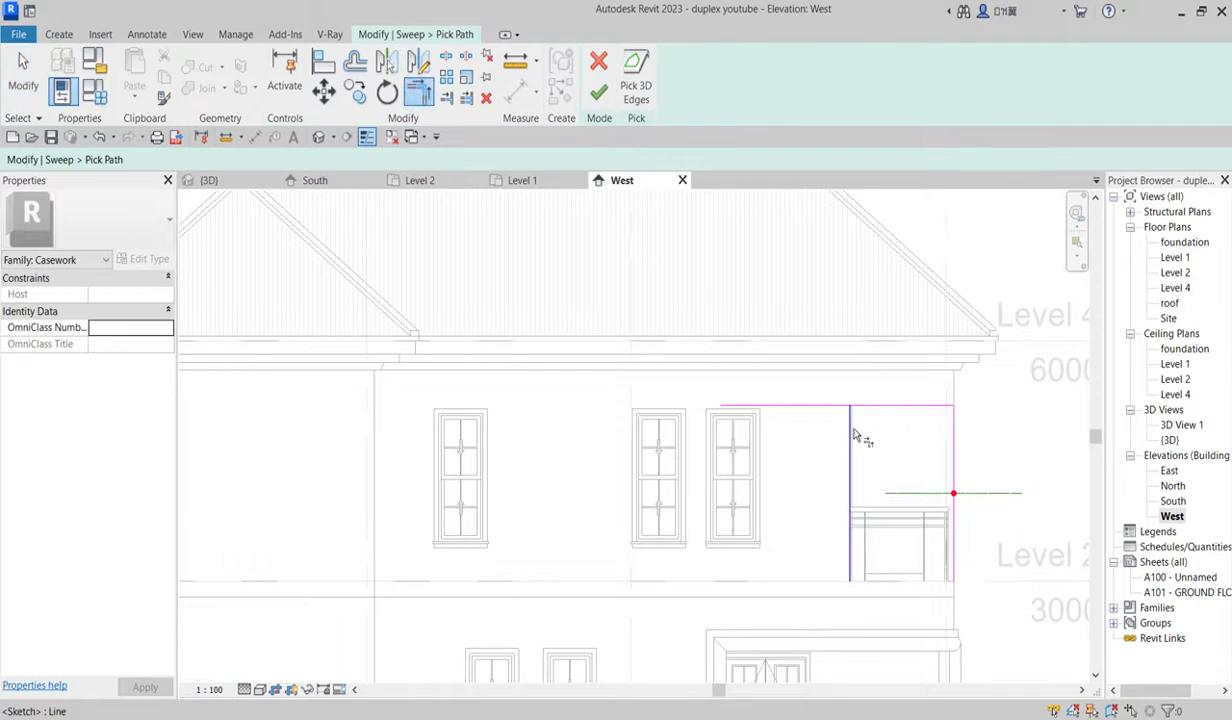
{"action": "scroll", "coordinate": [701, 390], "scroll_direction": "down", "scroll_amount": 3}
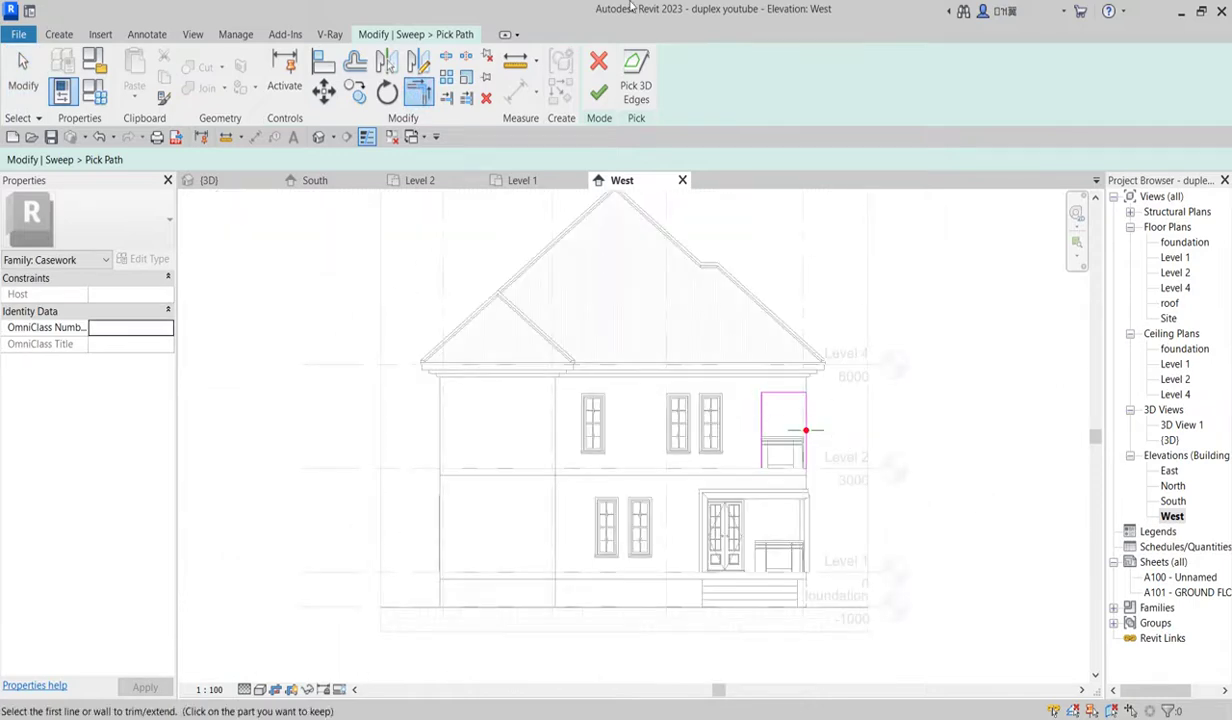
{"action": "left_click", "coordinate": [598, 92]}
- Finish the balcony sweep and window-select both arch frame sweeps
{"action": "left_click", "coordinate": [597, 92]}
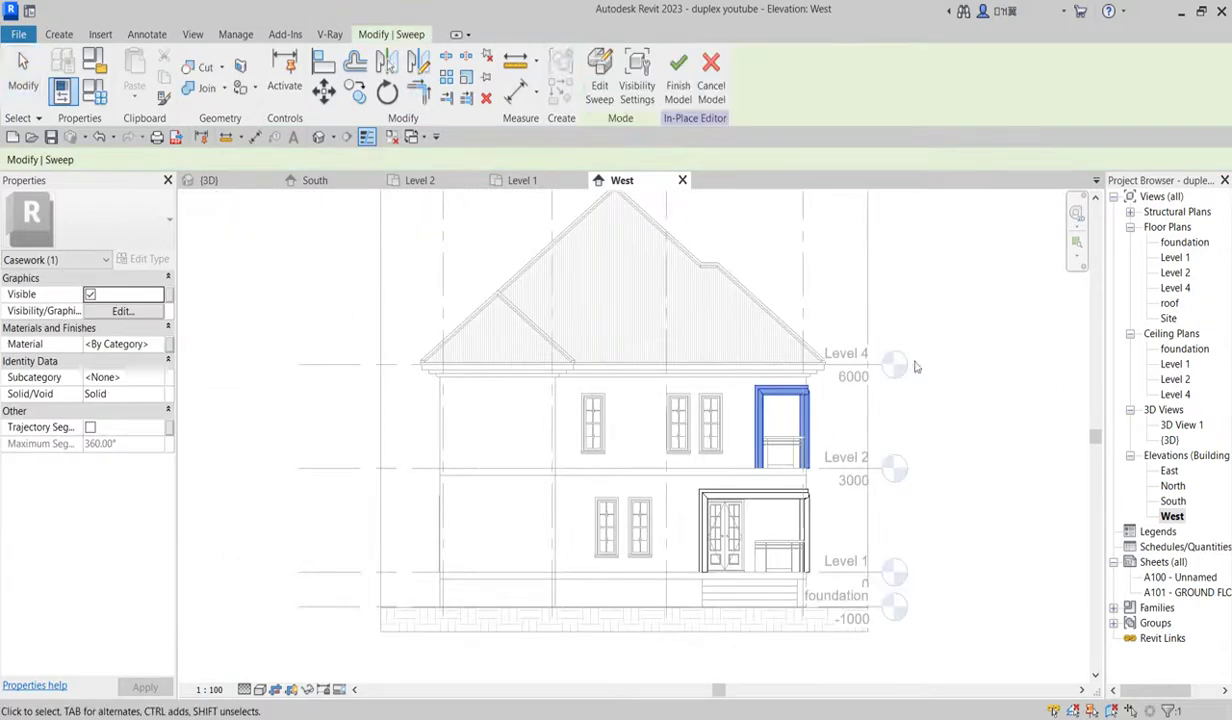
{"action": "left_click", "coordinate": [993, 453]}
{"action": "scroll", "coordinate": [690, 475], "scroll_direction": "up", "scroll_amount": 3}
{"action": "scroll", "coordinate": [706, 472], "scroll_direction": "down", "scroll_amount": 5}
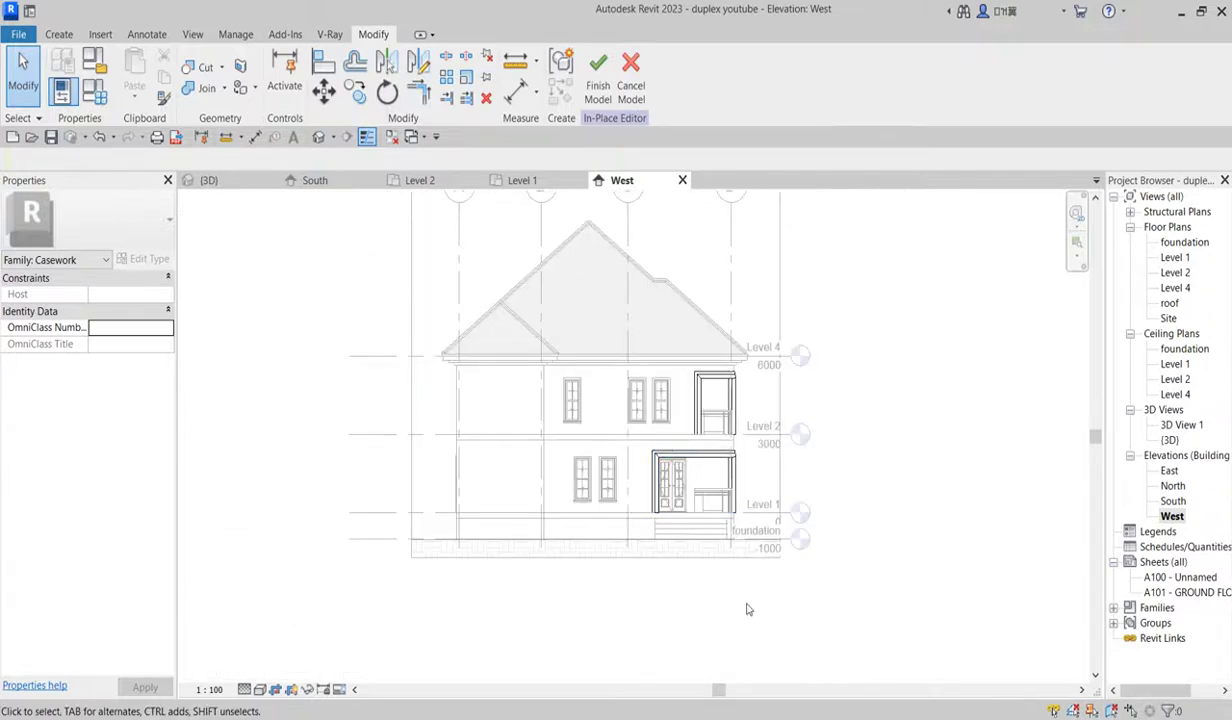
{"action": "left_click_drag", "start_coordinate": [592, 323], "coordinate": [803, 580]}
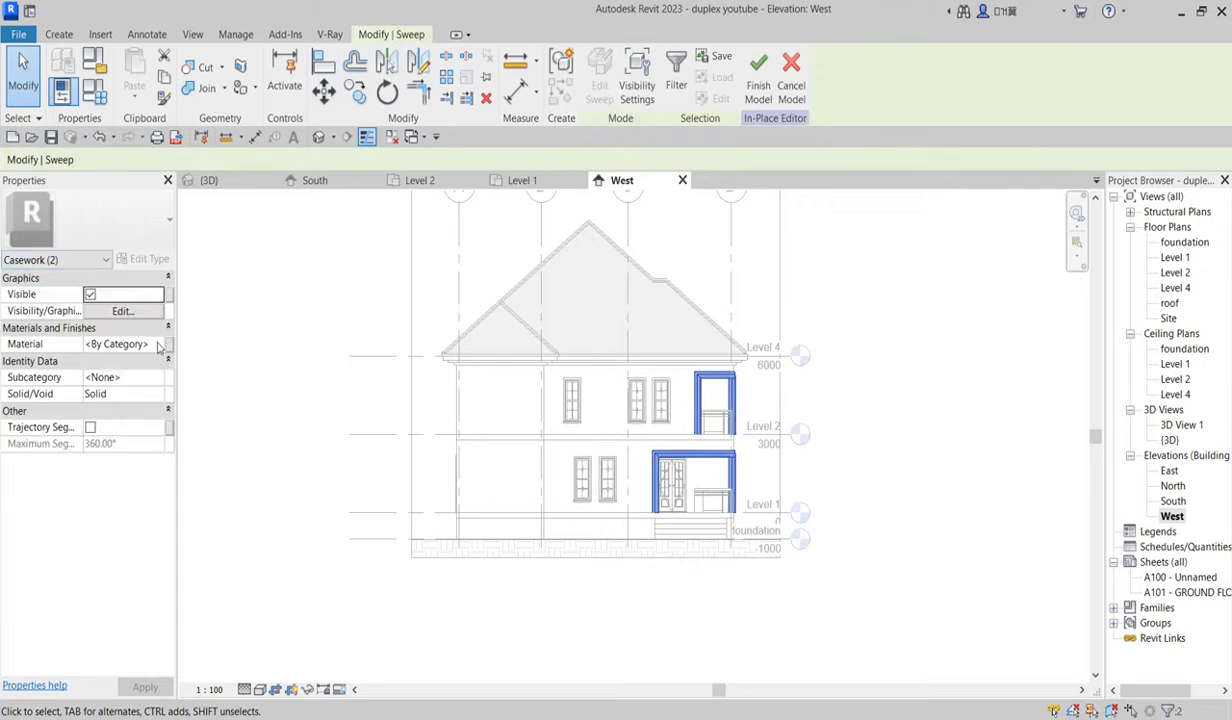
- Duplicate Aluminium(2) with its assets to create Aluminium(9) in the Material Browser
{"action": "left_click", "coordinate": [157, 344]}
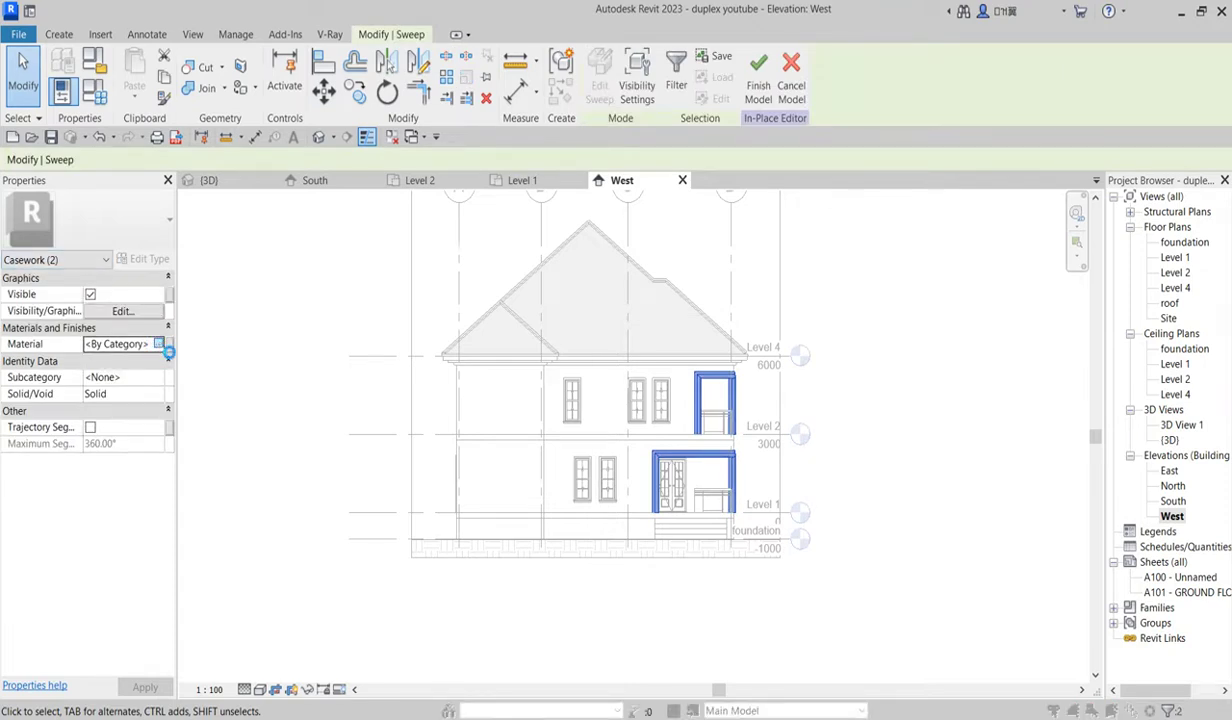
{"action": "left_click", "coordinate": [159, 344]}
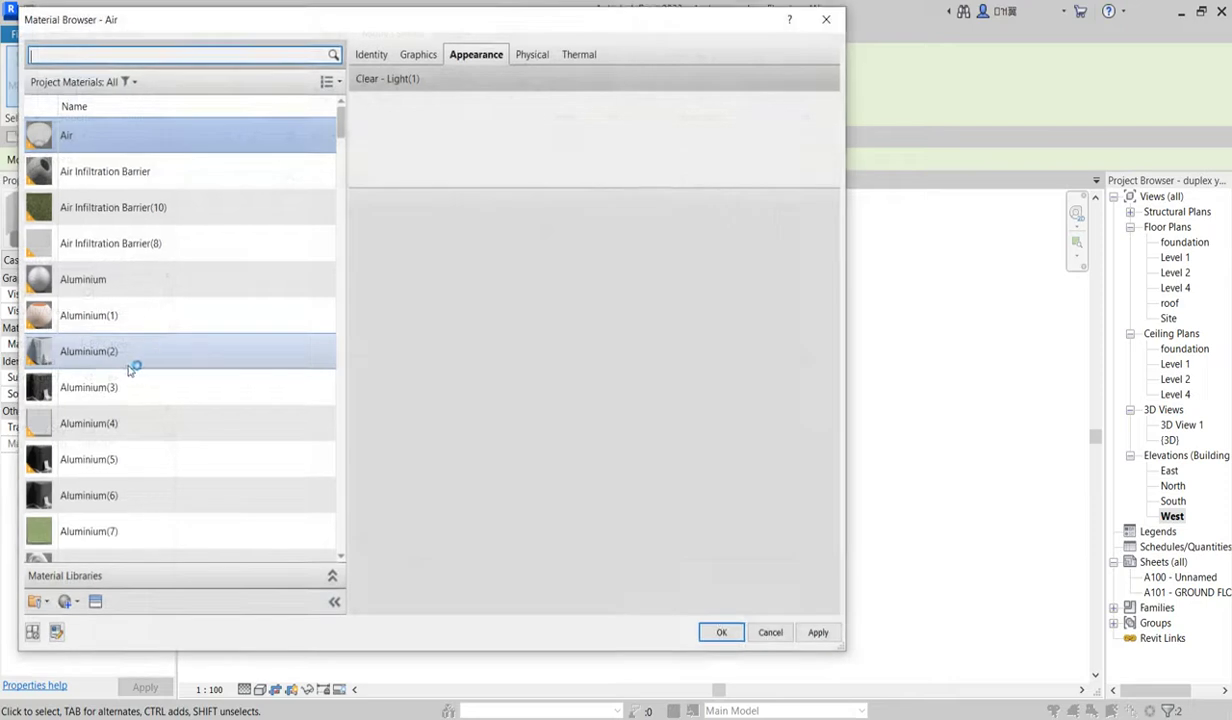
{"action": "left_click", "coordinate": [147, 358]}
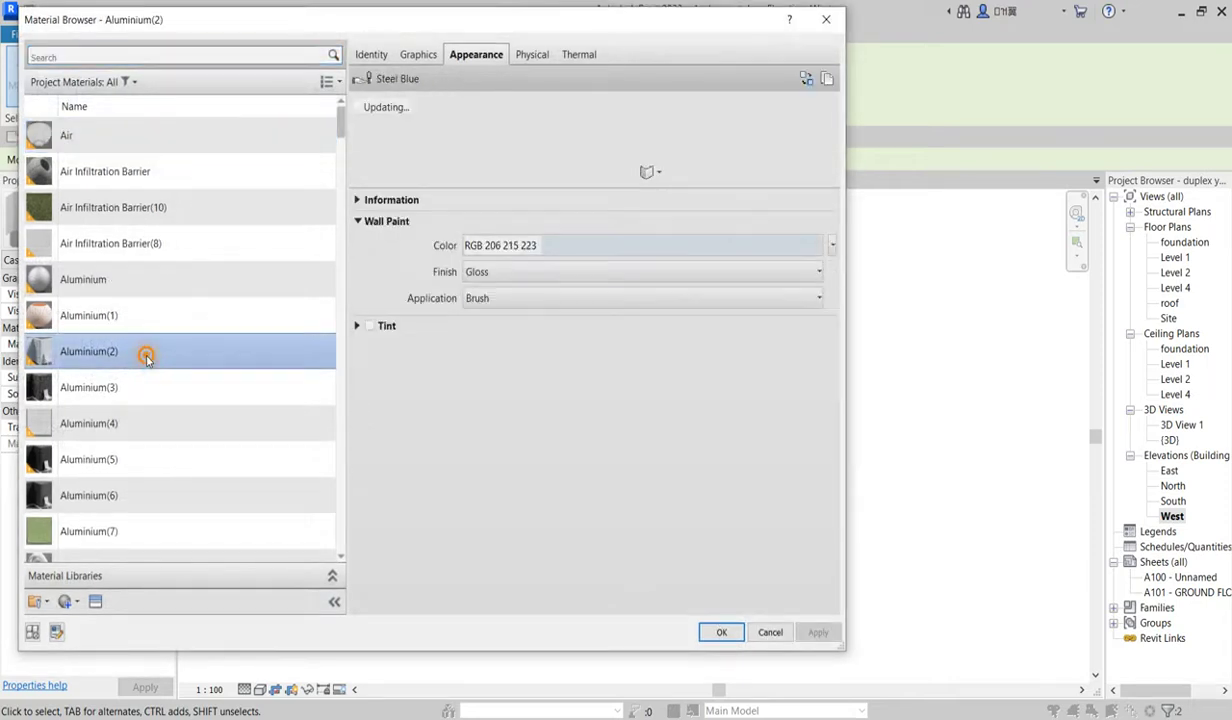
{"action": "right_click", "coordinate": [141, 345]}
{"action": "left_click", "coordinate": [190, 385]}
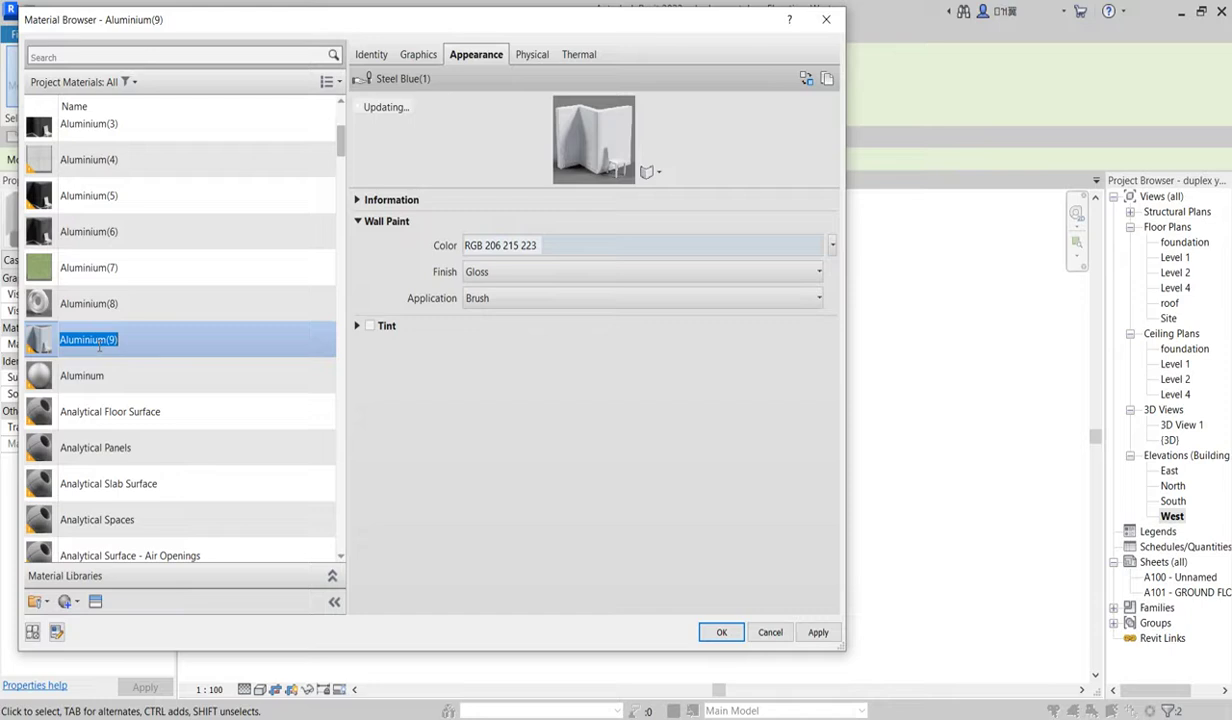
{"action": "left_click", "coordinate": [806, 79]}
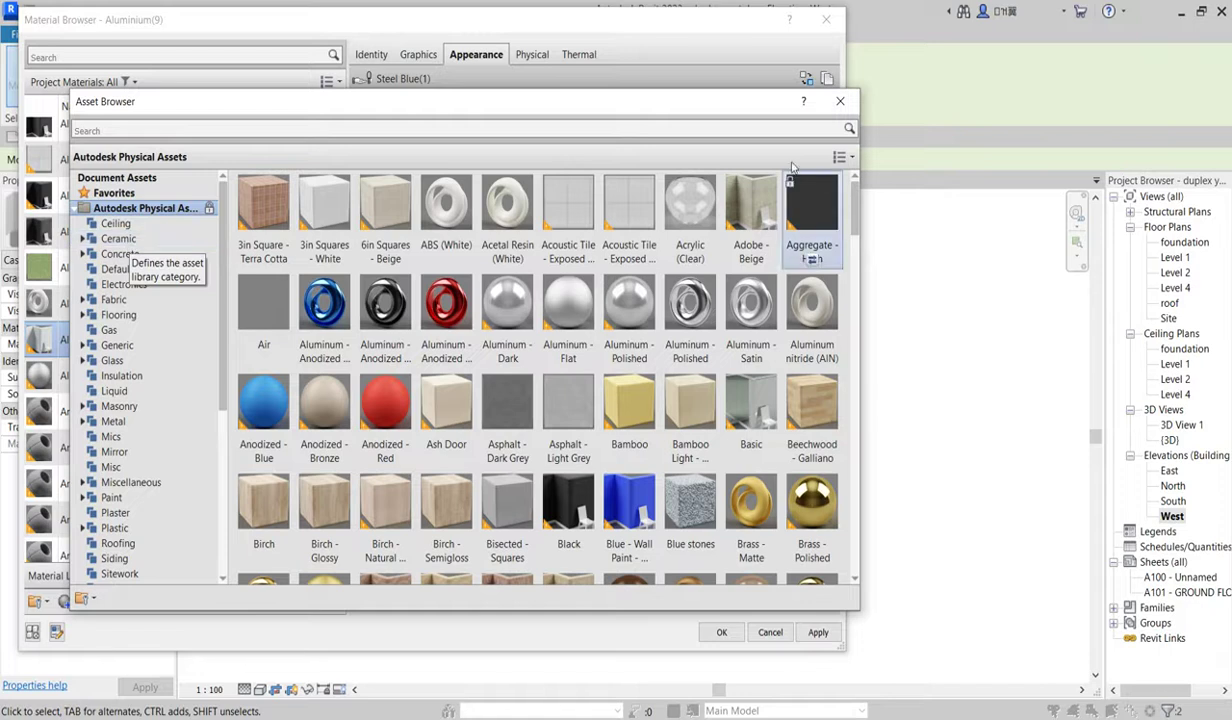
{"action": "left_click", "coordinate": [840, 101]}
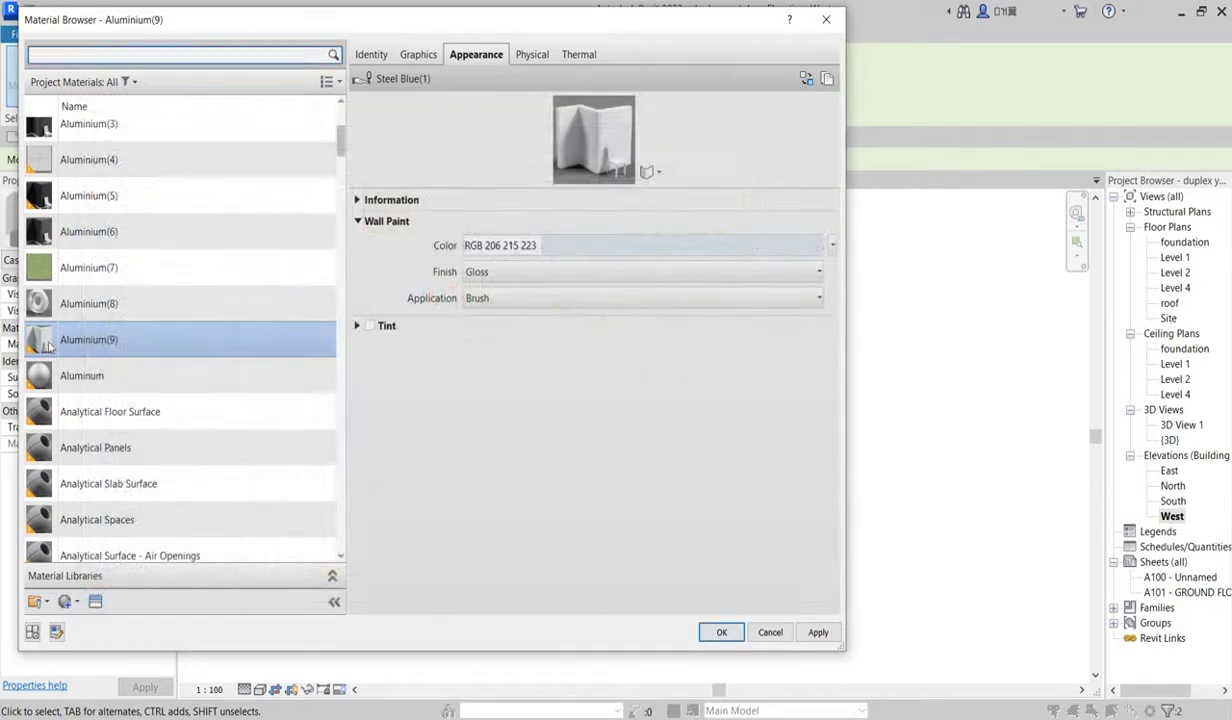
- Duplicate Aluminium(9) as Aluminium(10) and replace its appearance with Ceramic > Porcelain > Sandy Taupe
{"action": "right_click", "coordinate": [64, 346]}
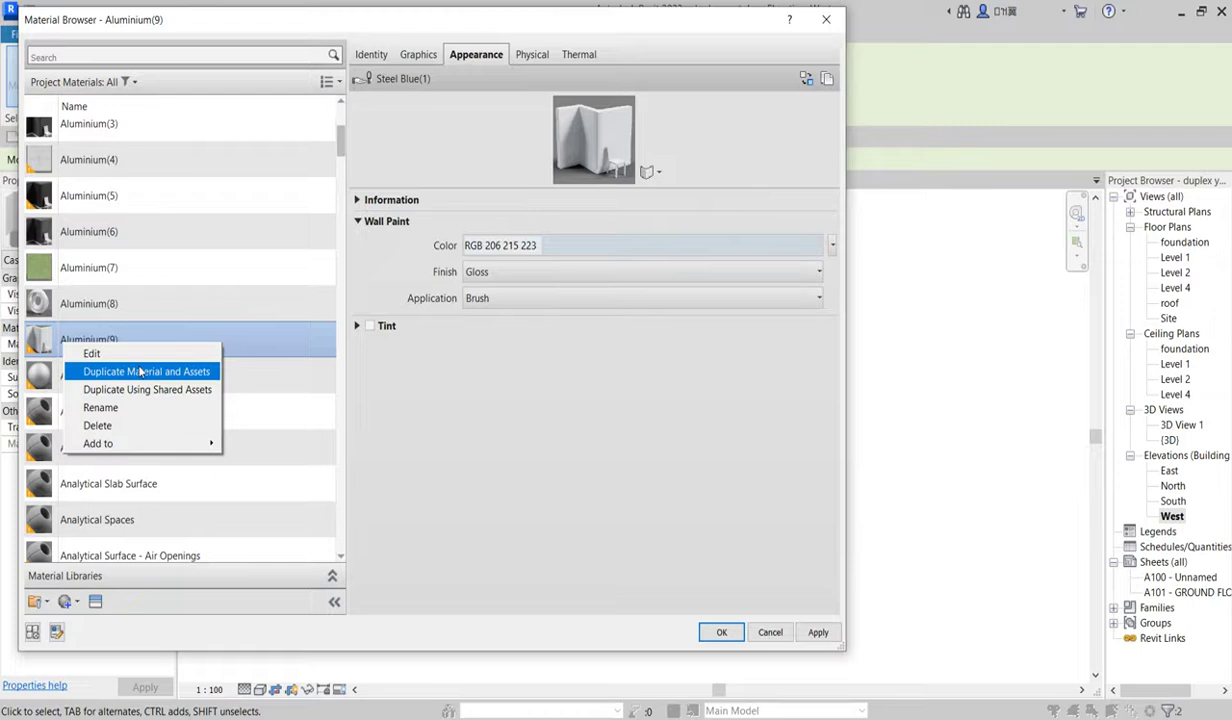
{"action": "left_click", "coordinate": [140, 371]}
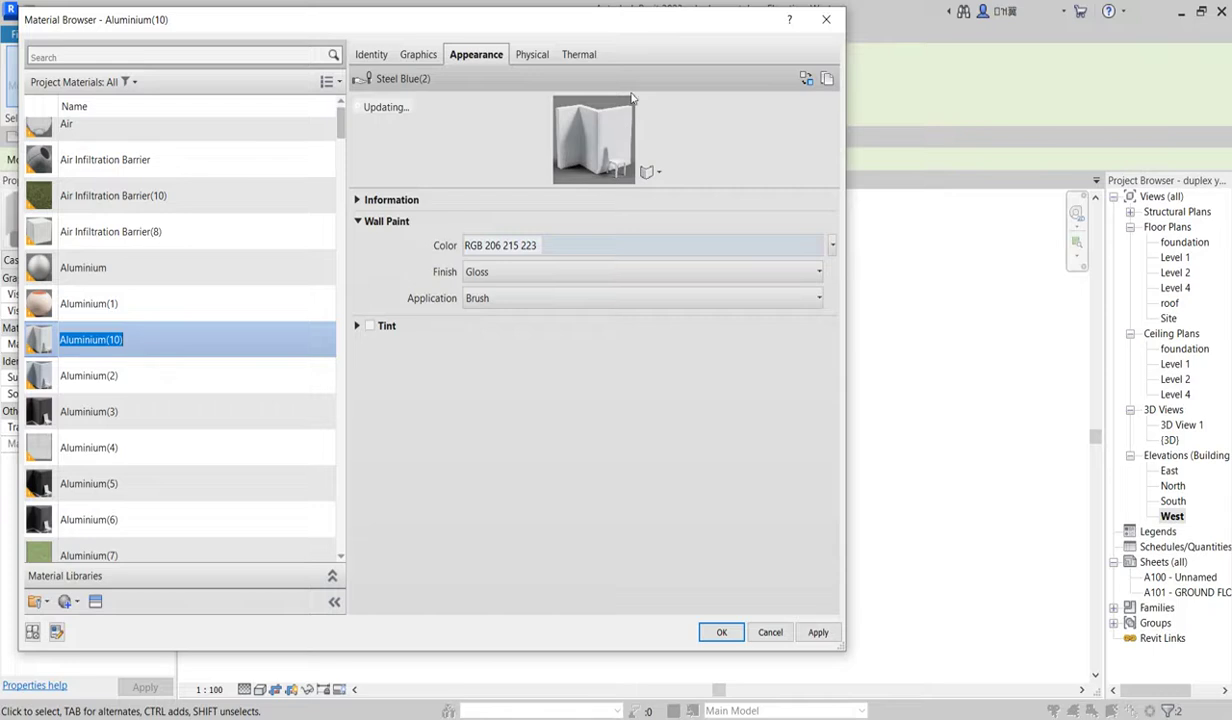
{"action": "left_click", "coordinate": [806, 78]}
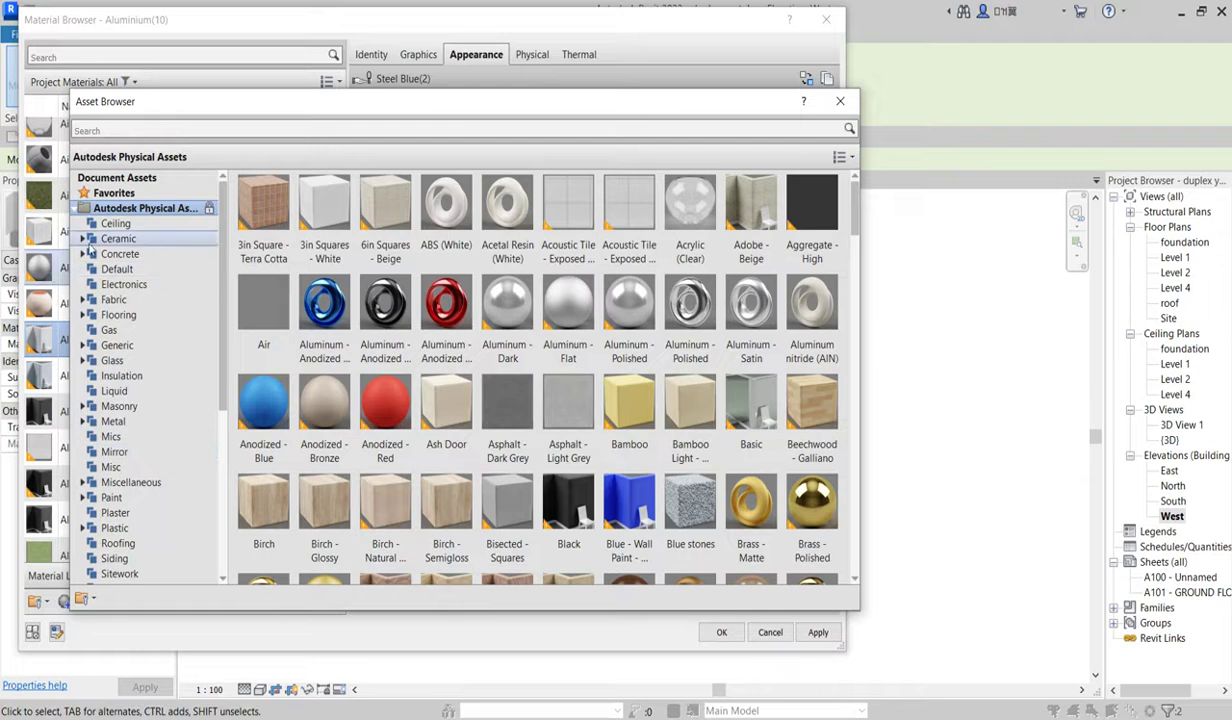
{"action": "left_click", "coordinate": [83, 239]}
{"action": "left_click", "coordinate": [127, 254]}
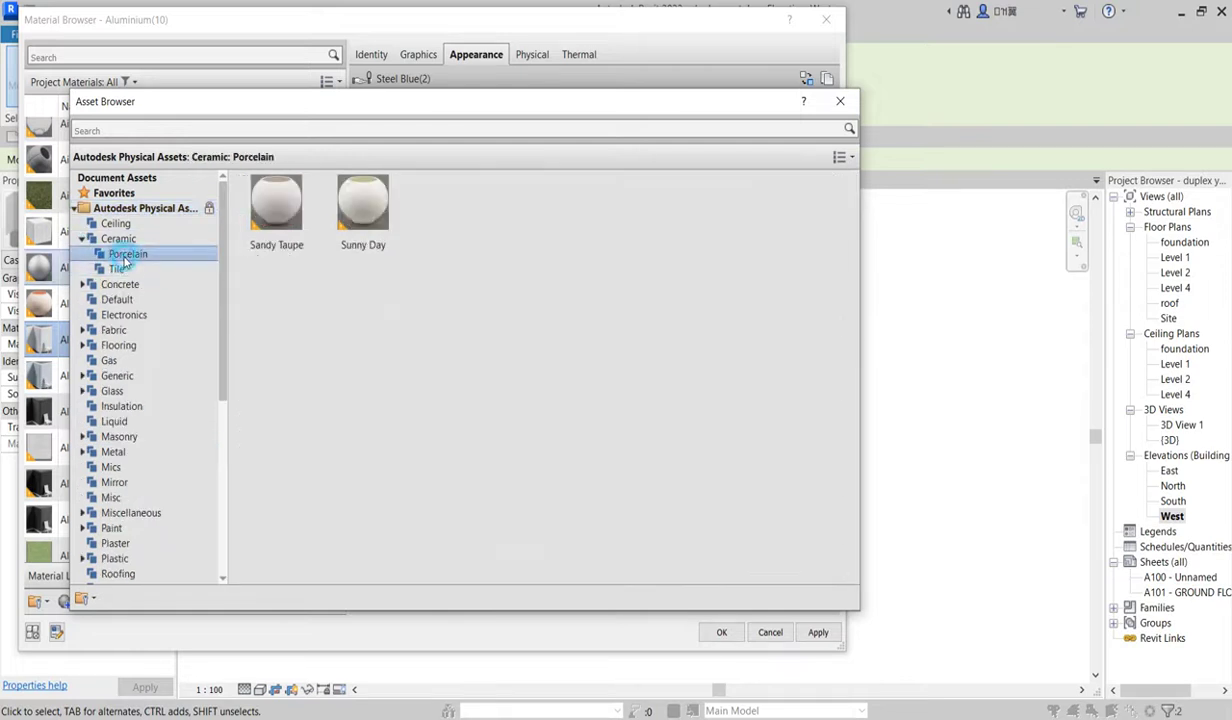
{"action": "left_click", "coordinate": [128, 271]}
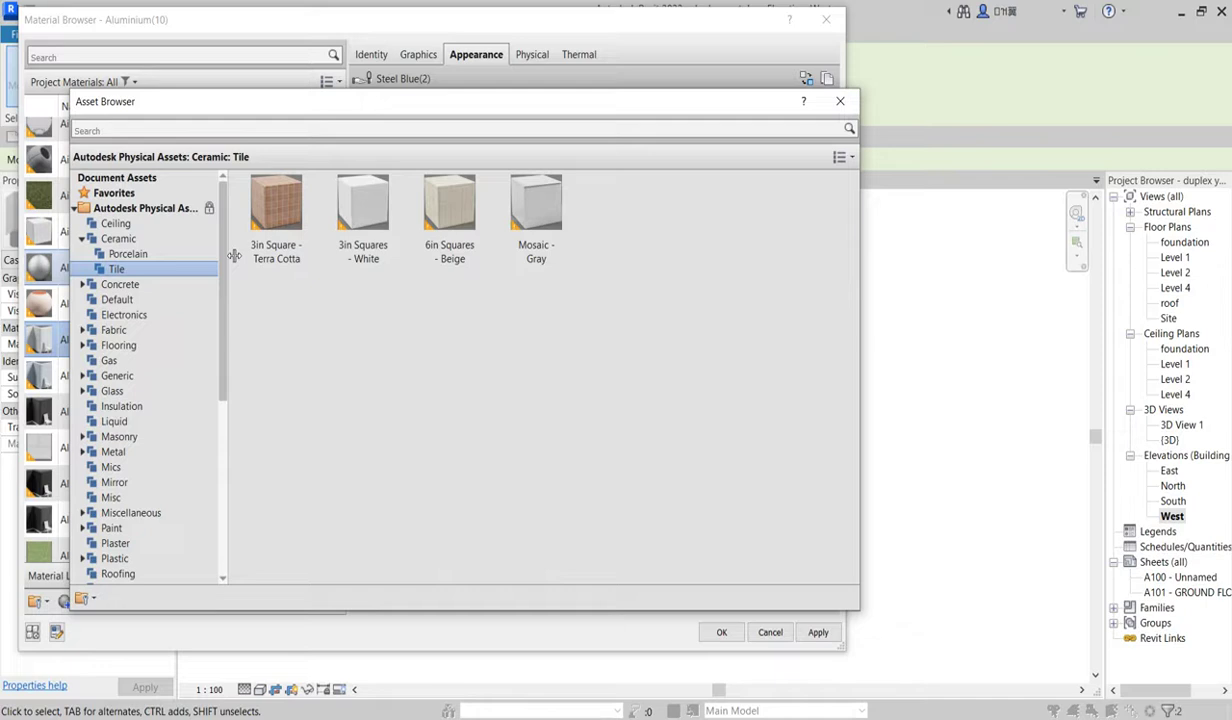
{"action": "left_click", "coordinate": [157, 254]}
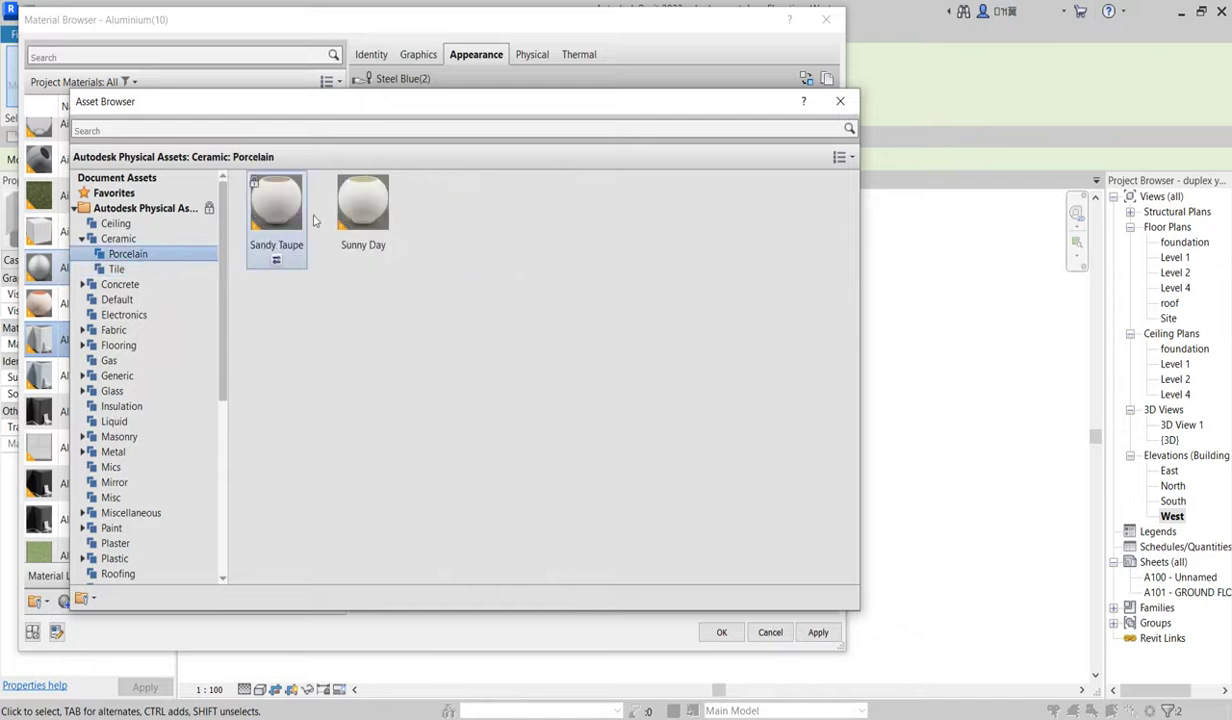
{"action": "double_click", "coordinate": [275, 200]}
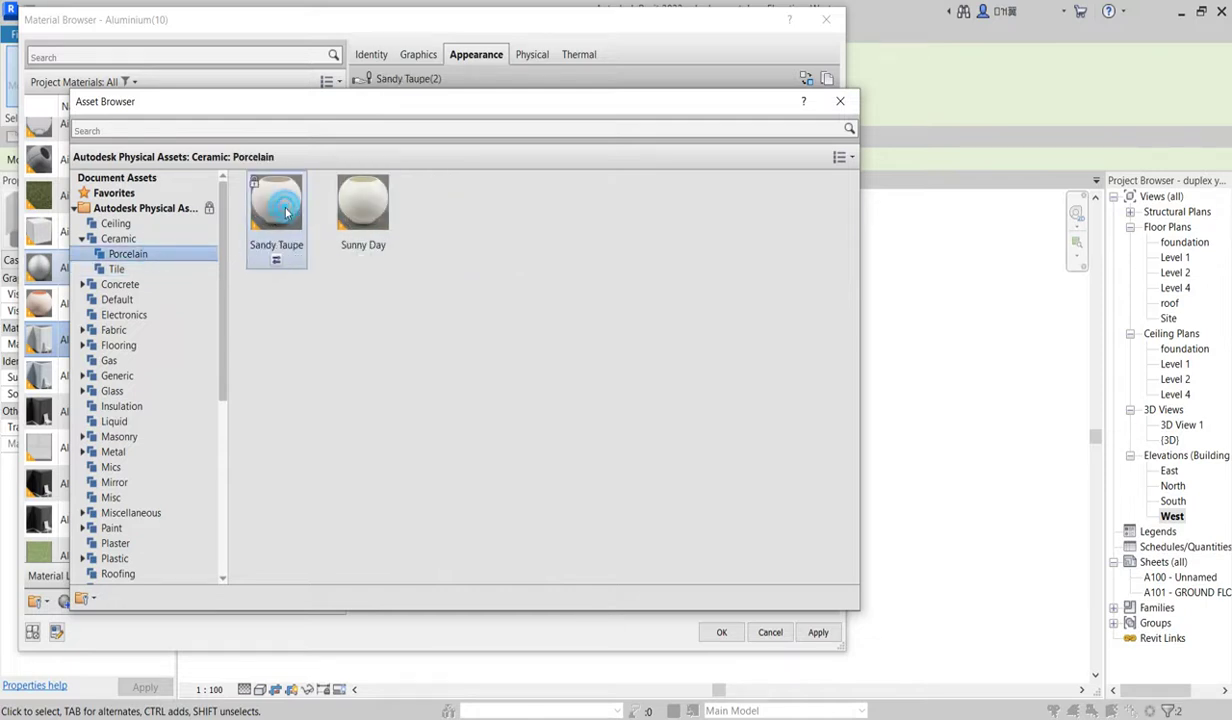
{"action": "left_click", "coordinate": [840, 101]}
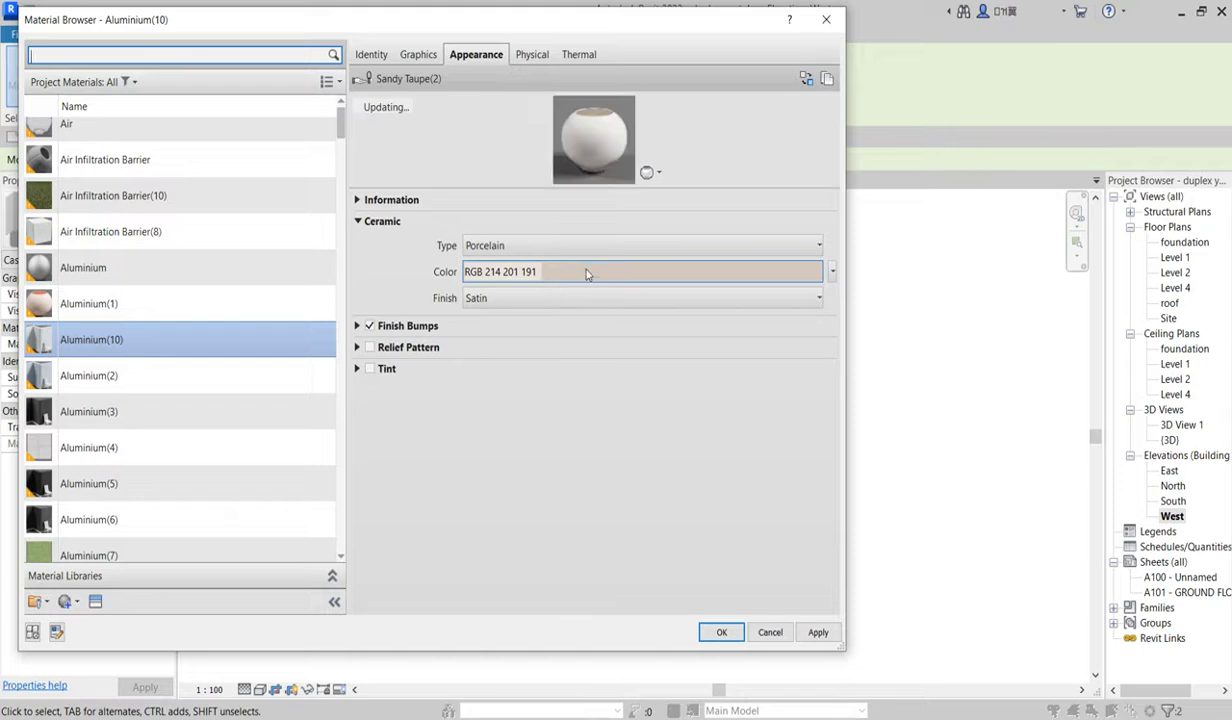
- Recolour the porcelain appearance to near-white RGB 243 249 254
{"action": "left_click", "coordinate": [587, 274]}
{"action": "left_click_drag", "start_coordinate": [538, 233], "coordinate": [531, 224]}
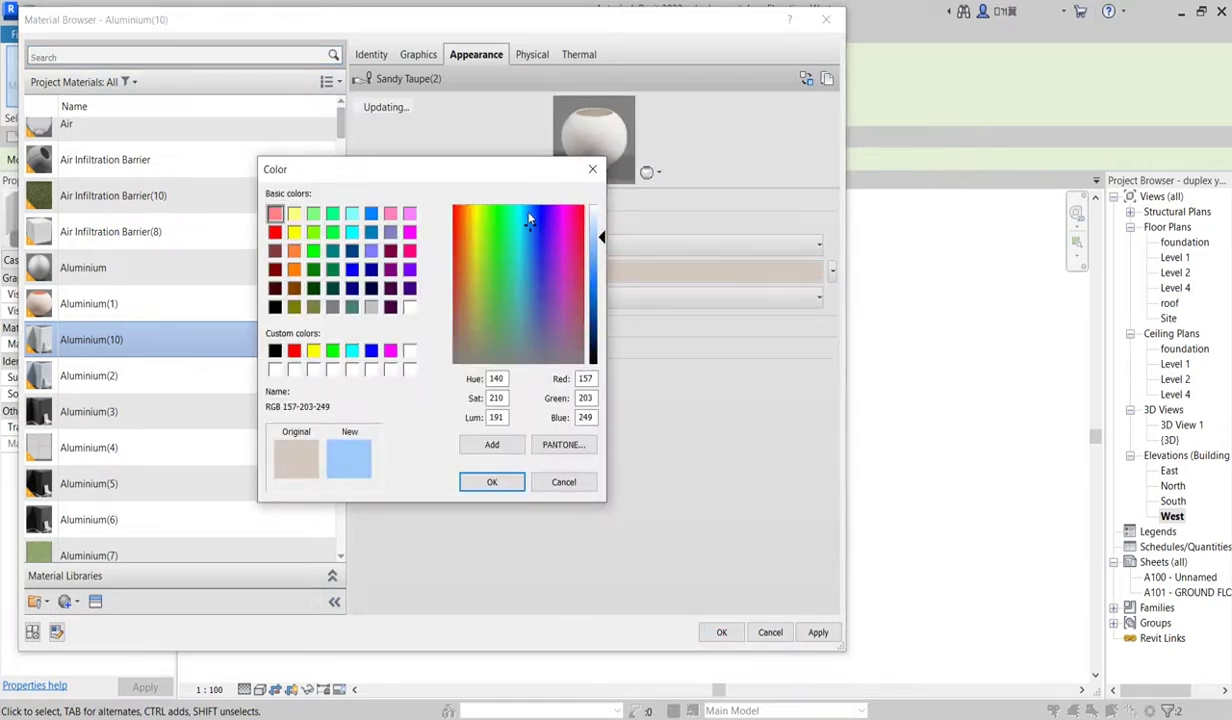
{"action": "left_click_drag", "start_coordinate": [604, 236], "coordinate": [599, 207]}
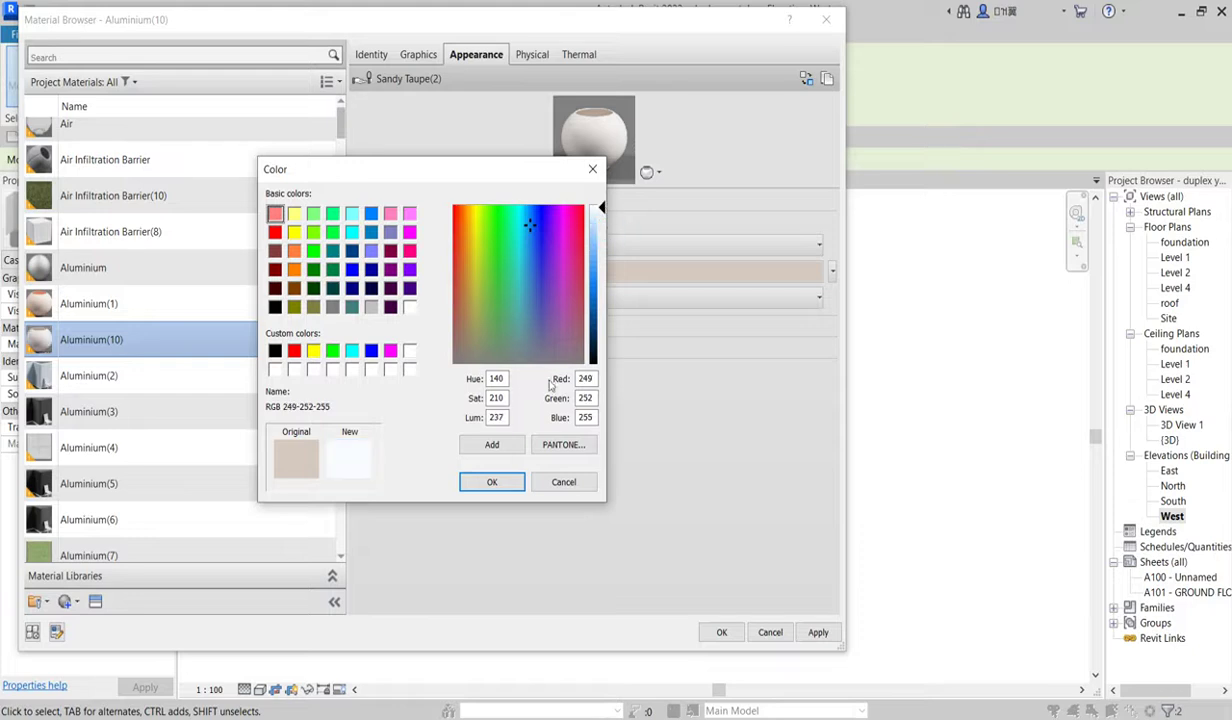
{"action": "left_click", "coordinate": [602, 212]}
{"action": "left_click", "coordinate": [500, 480]}
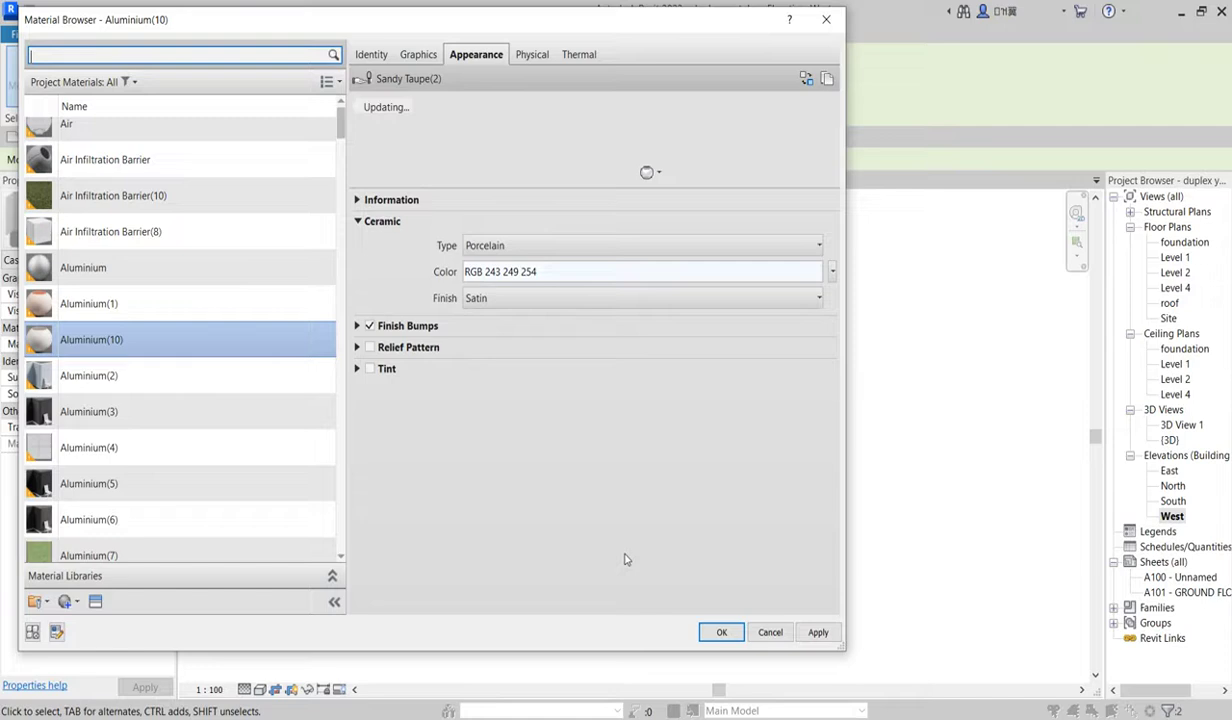
- Accept the porcelain material for the arch frames and finish the in-place model
{"action": "left_click", "coordinate": [723, 632]}
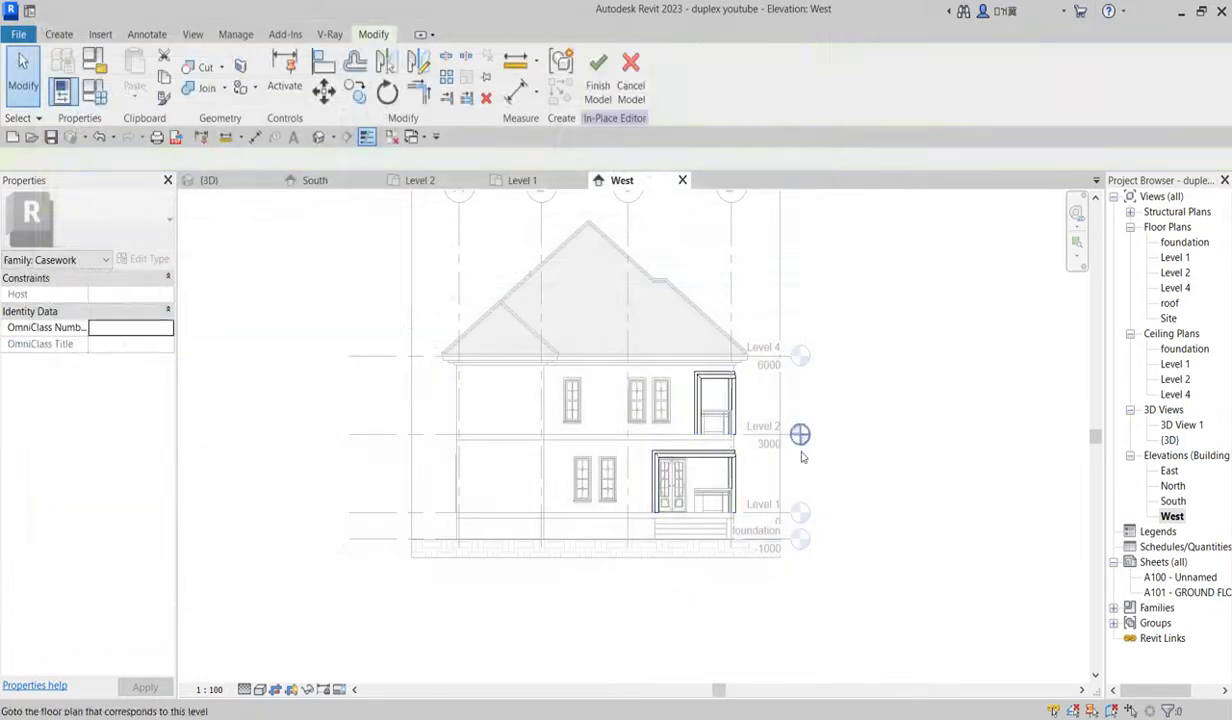
{"action": "left_click", "coordinate": [600, 86]}
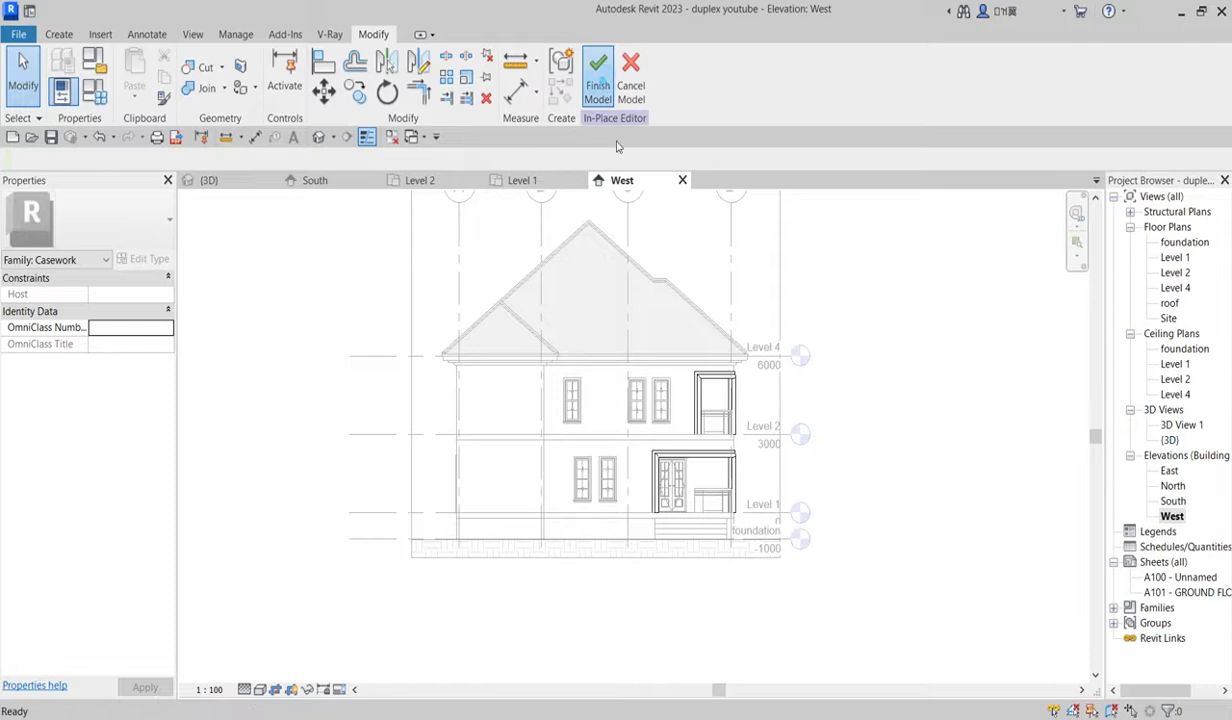